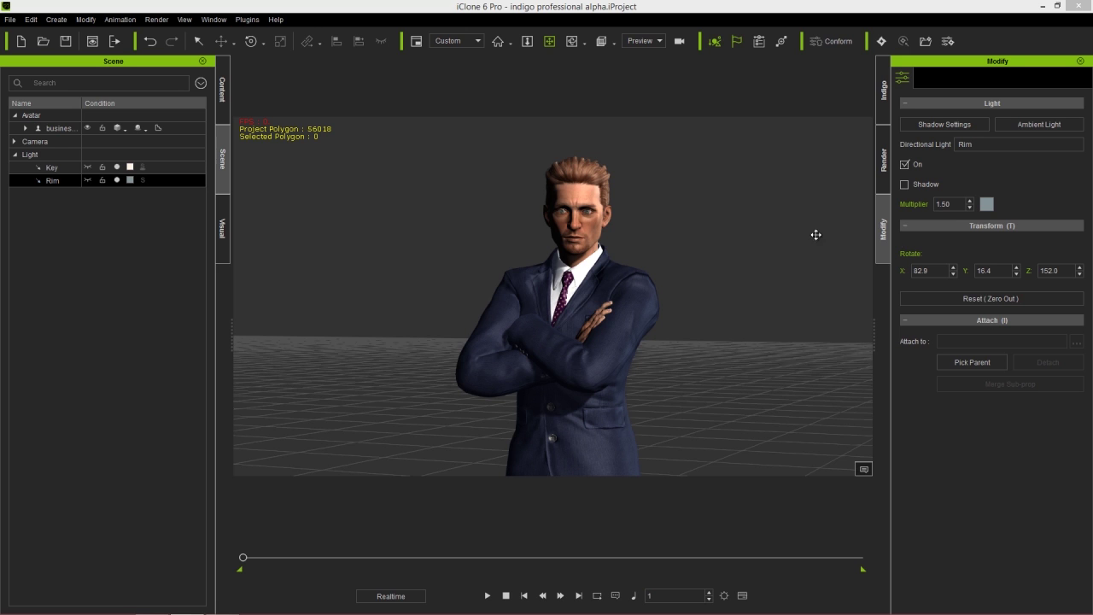
Look over the businessman in the viewport, switch to Photoshop to examine the office window photo, and return to iClone
right_drag(568, 317, 547, 353)
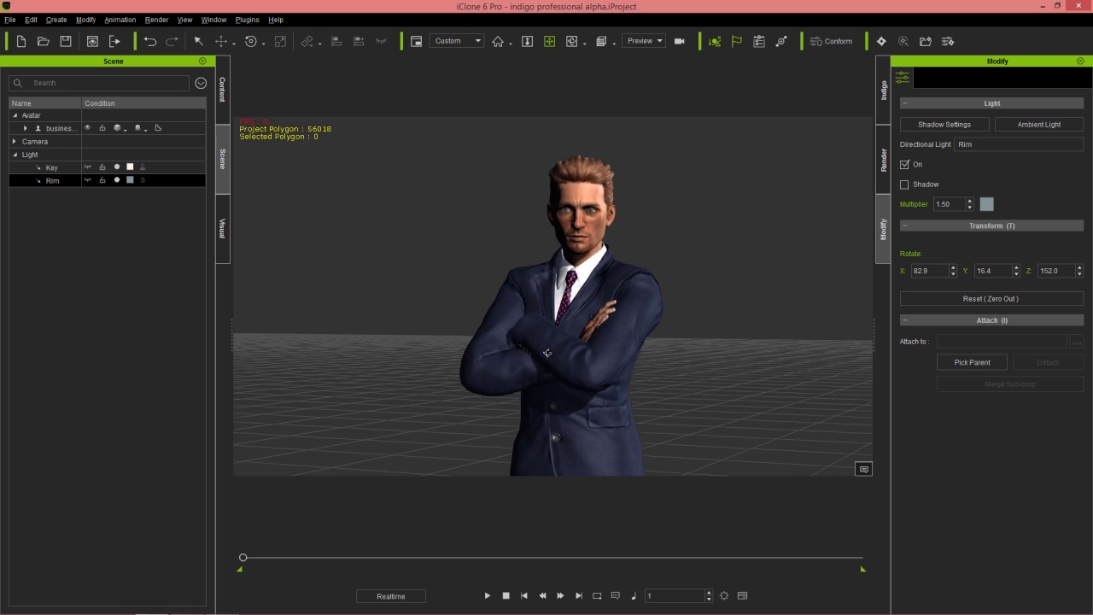
click(565, 339)
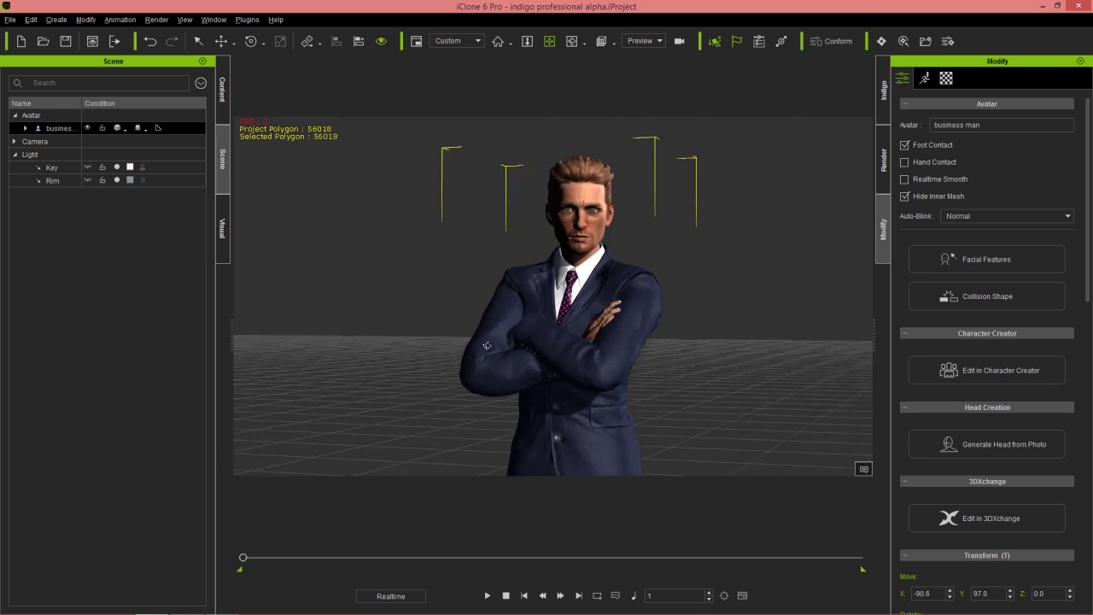
right_drag(486, 345, 476, 346)
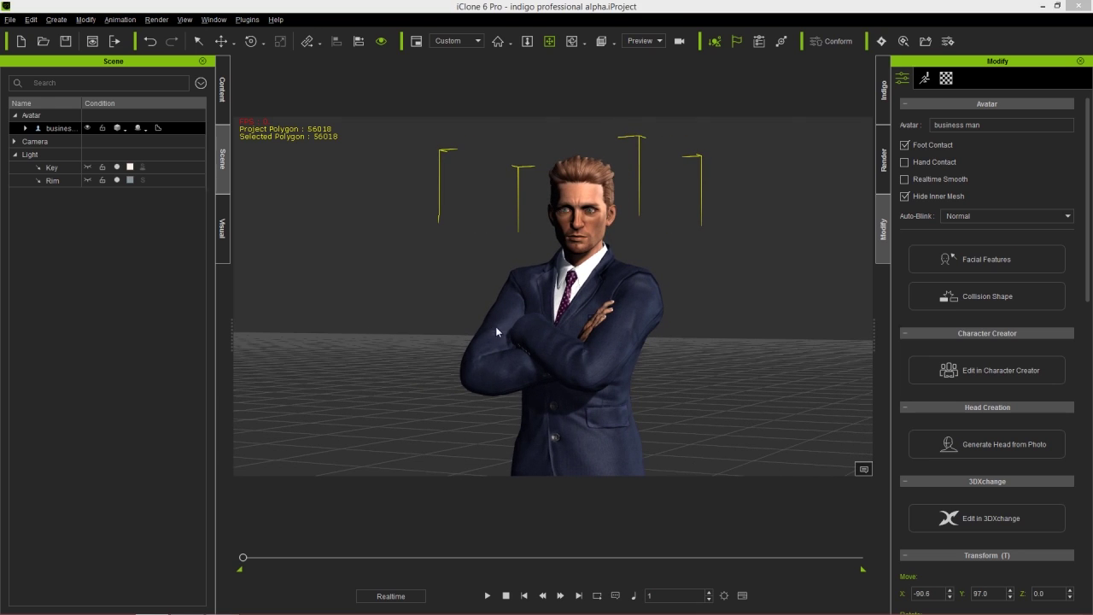
key(alt+Tab)
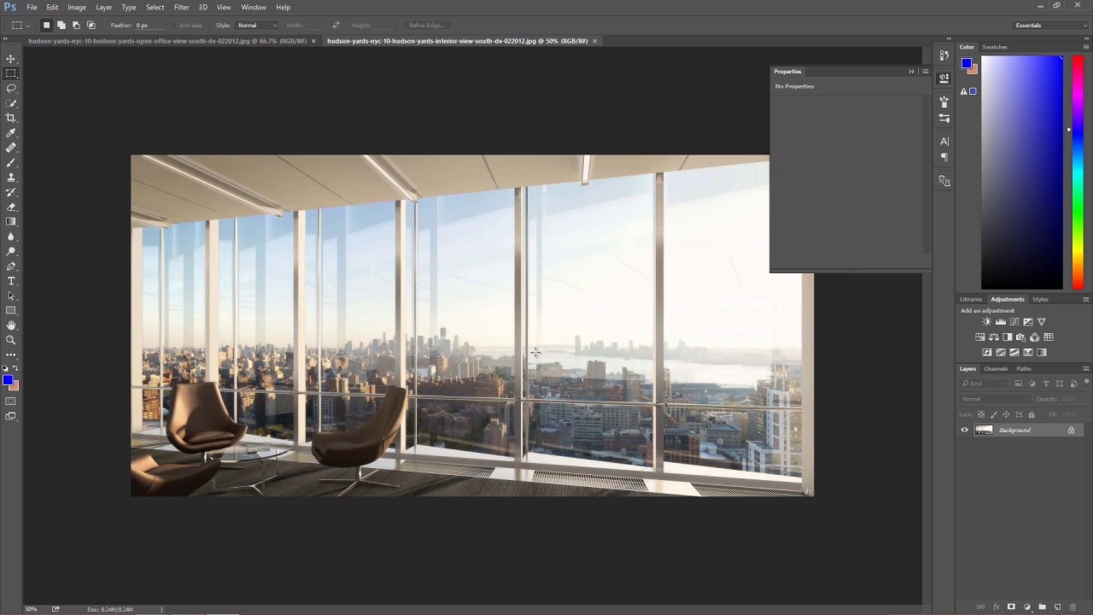
key(alt+Tab)
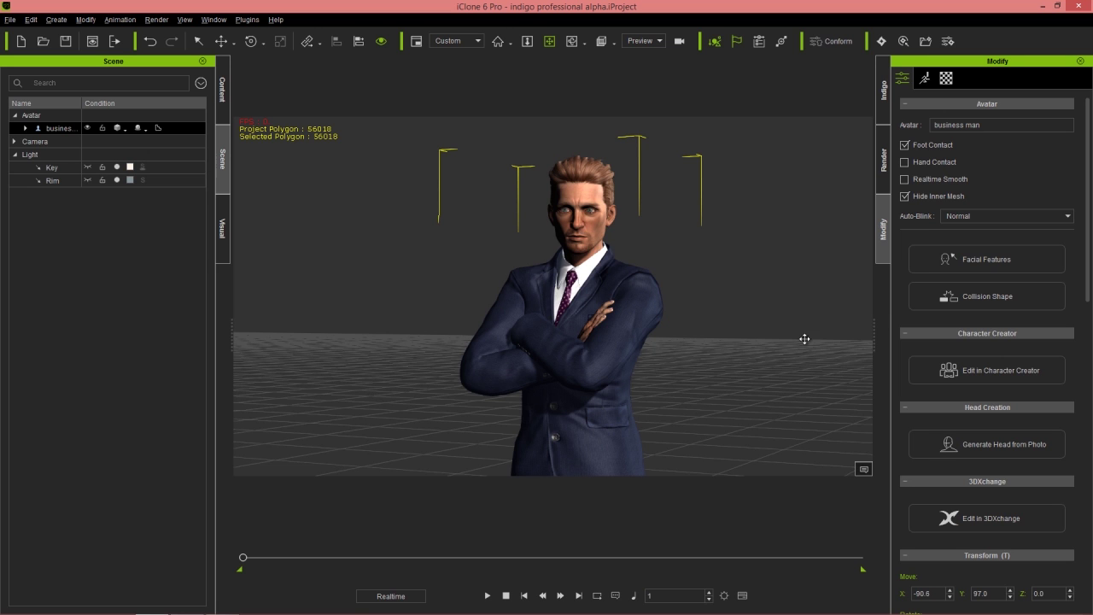
drag(868, 347, 848, 346)
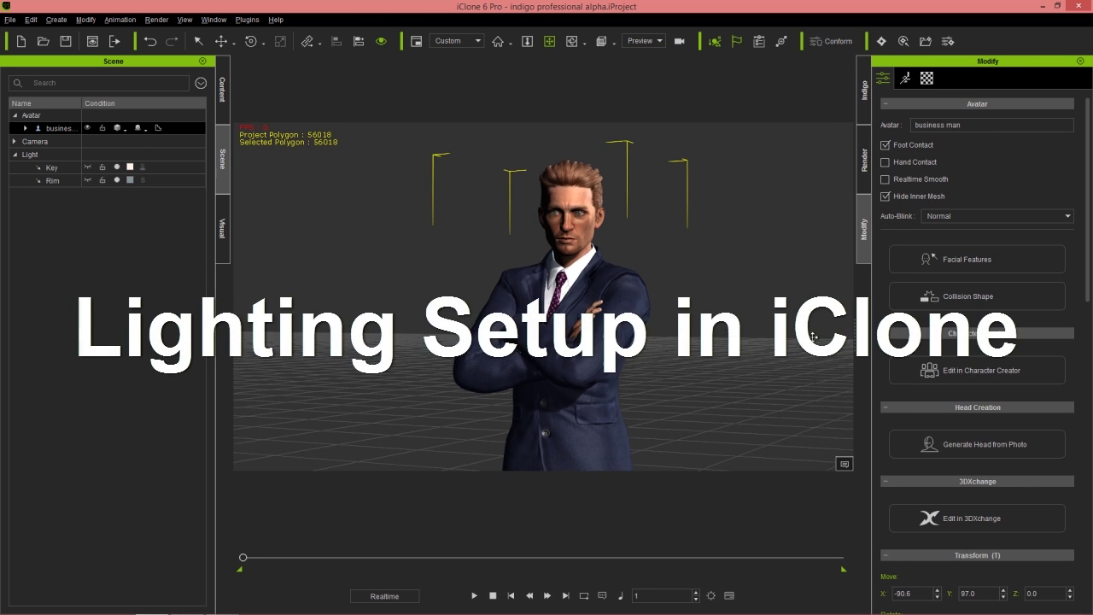
Turn off the Rim light and rotate the Key directional light to about X 285.6, Y 342.9, Z 290.3
click(51, 179)
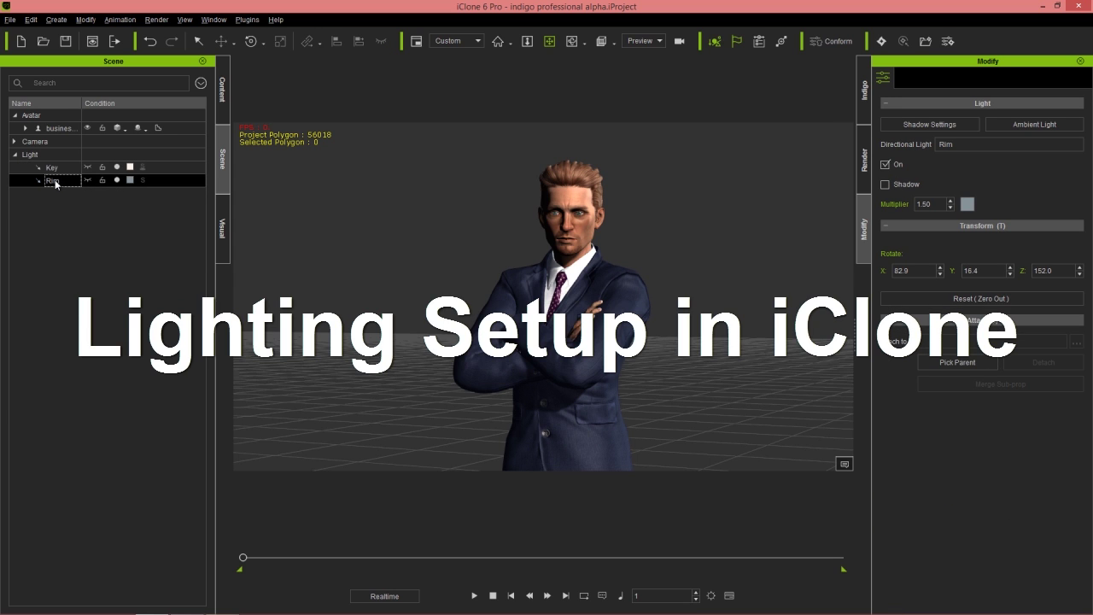
click(117, 180)
click(68, 171)
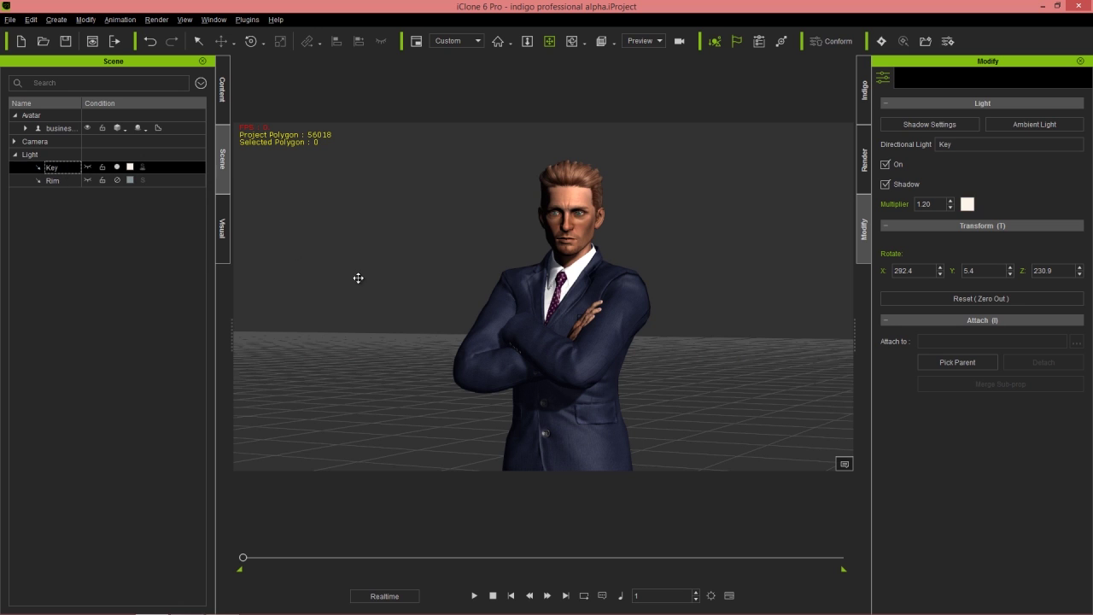
key(e)
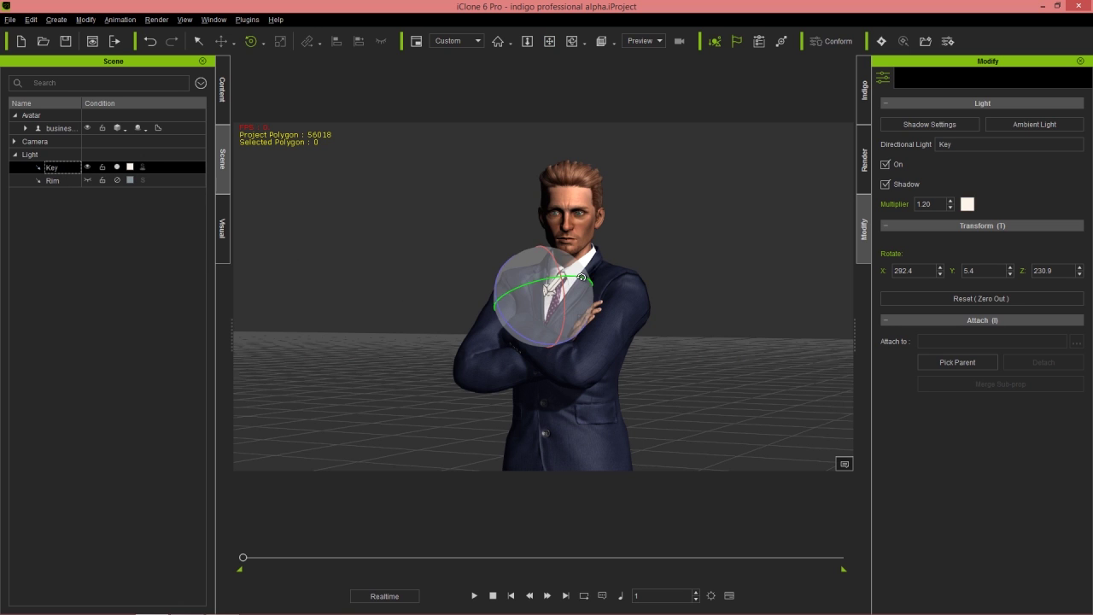
drag(581, 278, 614, 284)
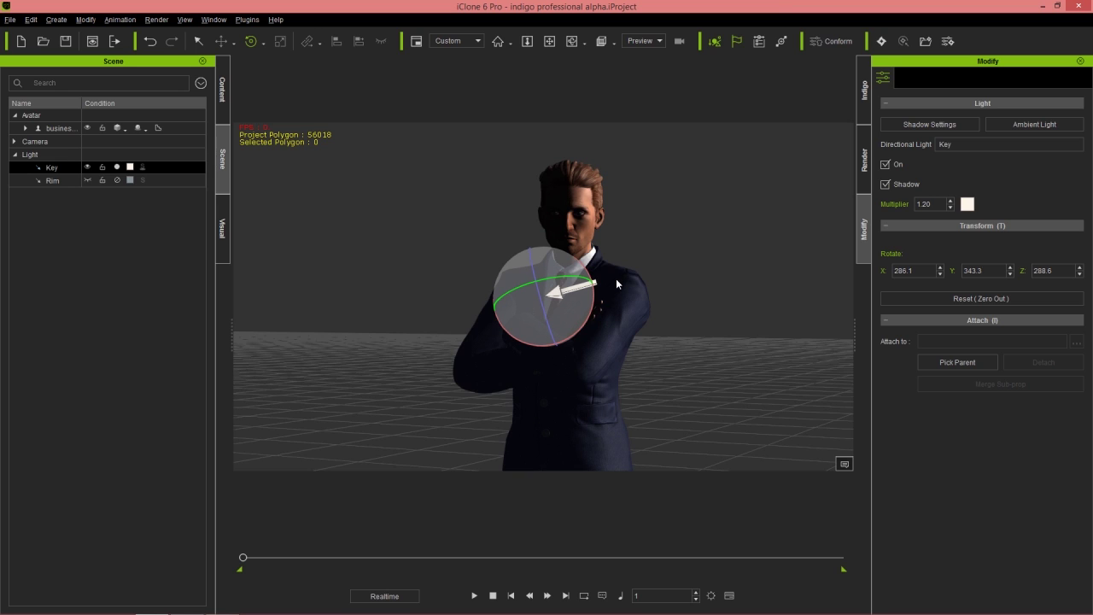
drag(616, 284, 618, 282)
key(c)
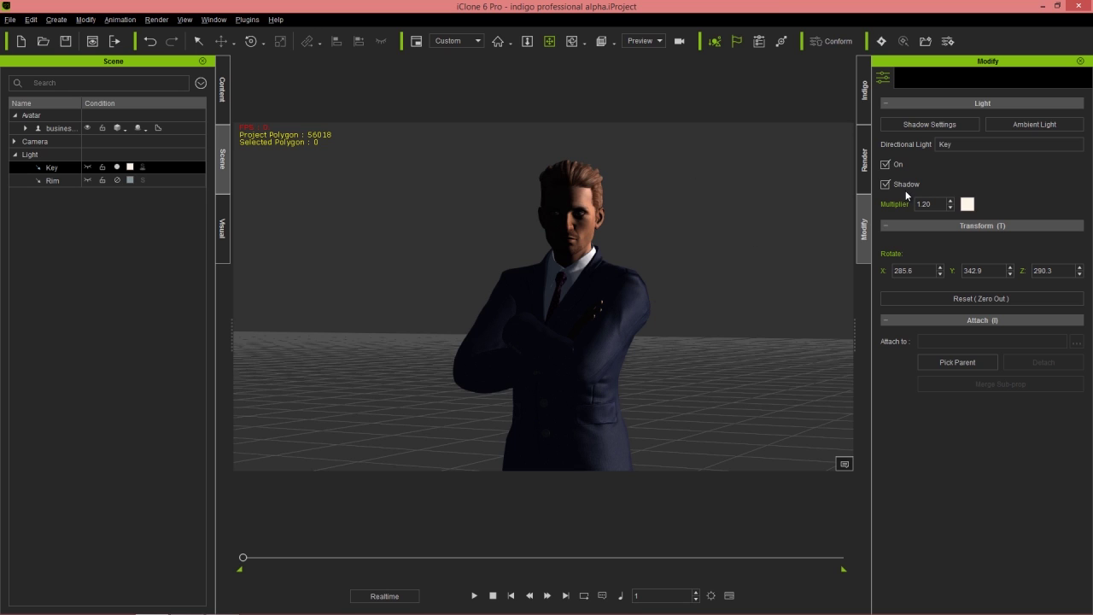
Test-render the frame in Indigo with Sun and Sky aligned to Key, and compare the character with the office photo in Photoshop
click(864, 90)
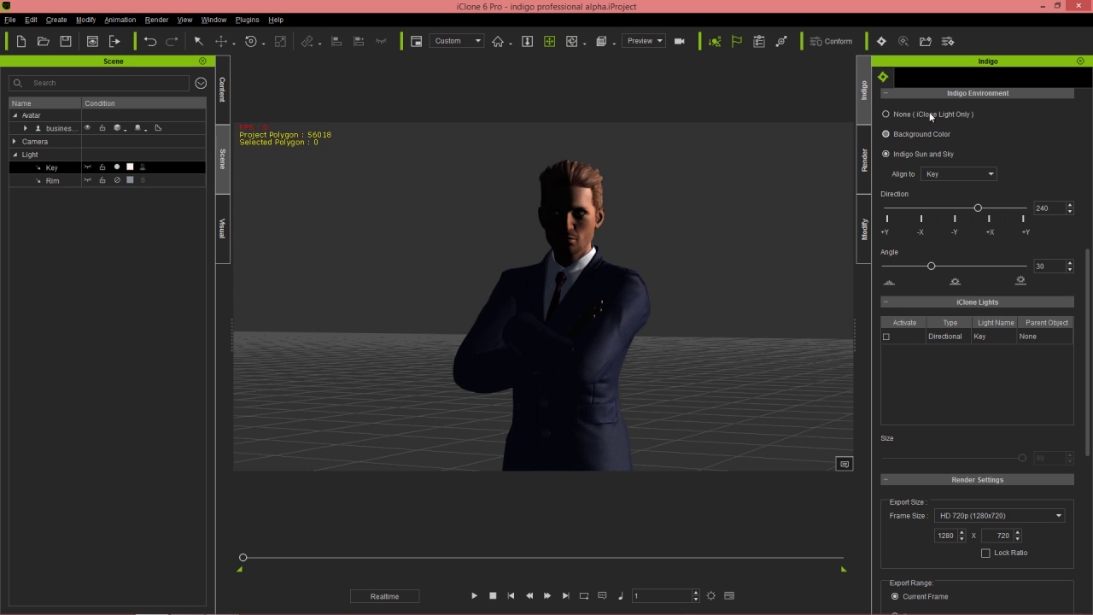
click(884, 39)
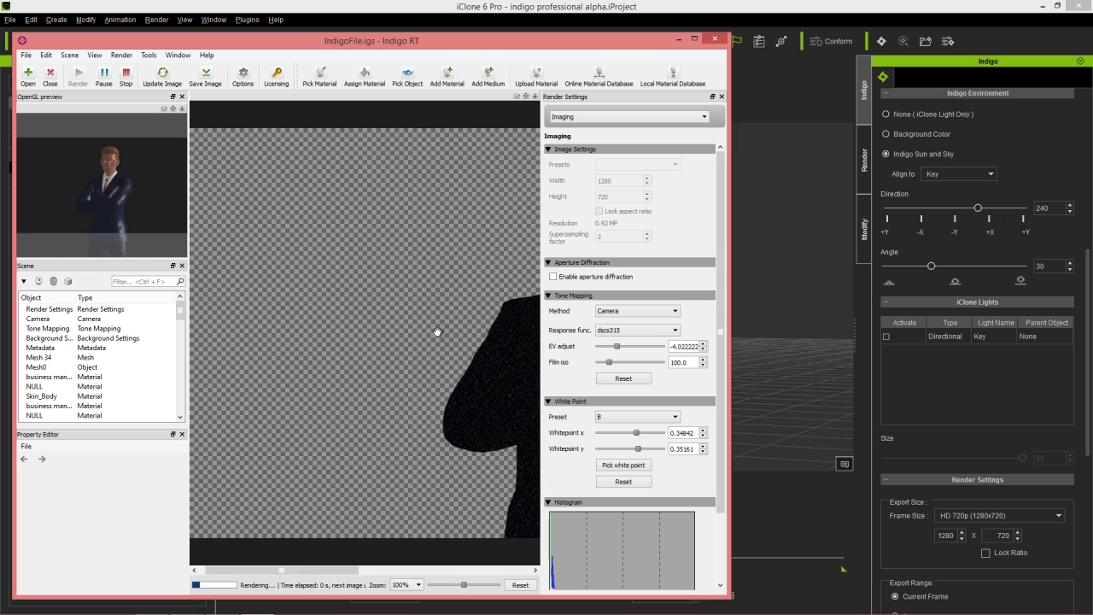
drag(442, 317, 339, 294)
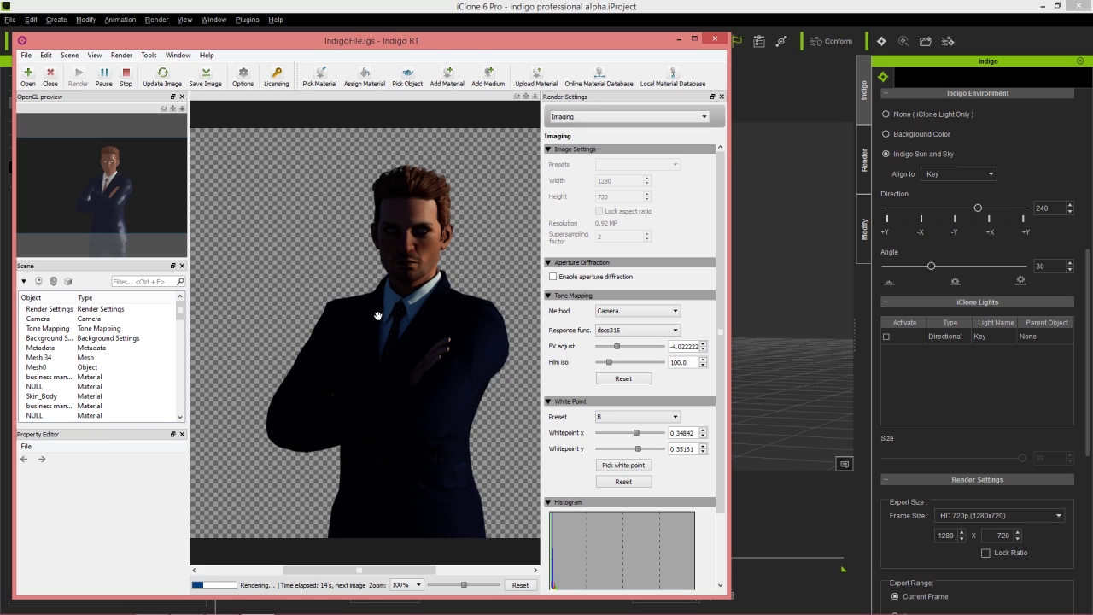
key(alt+Tab)
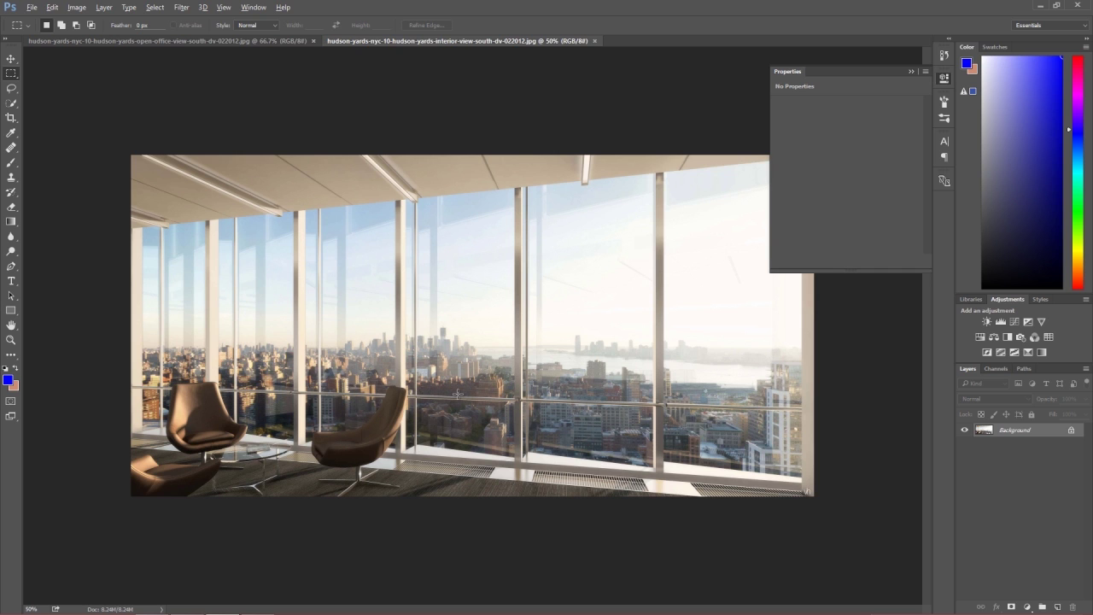
key(alt+Tab)
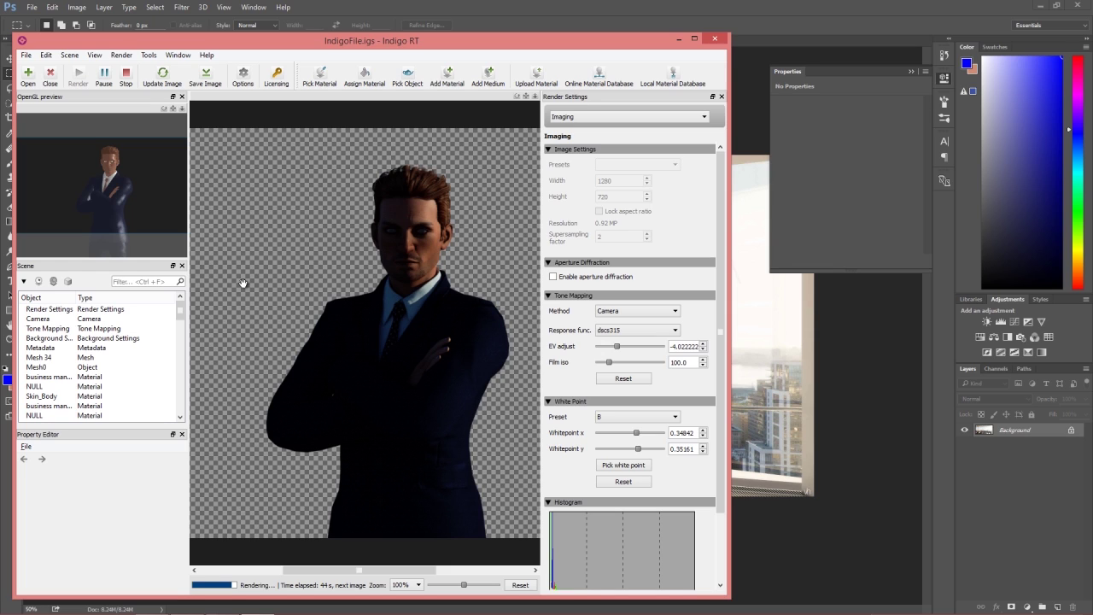
Close Indigo RT, ending the test render, and switch back to iClone
click(713, 40)
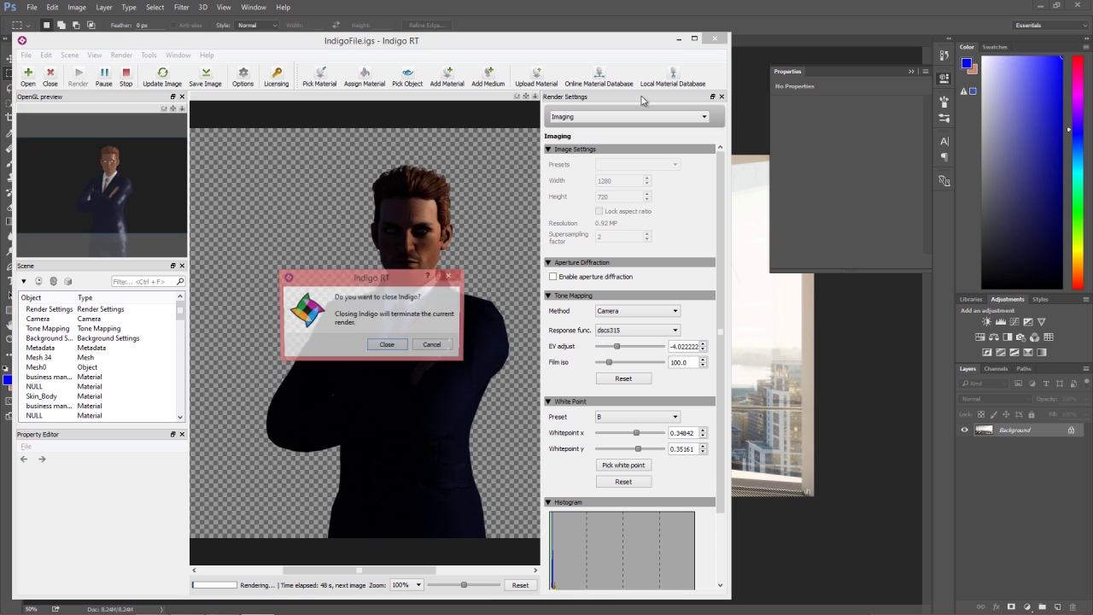
click(384, 344)
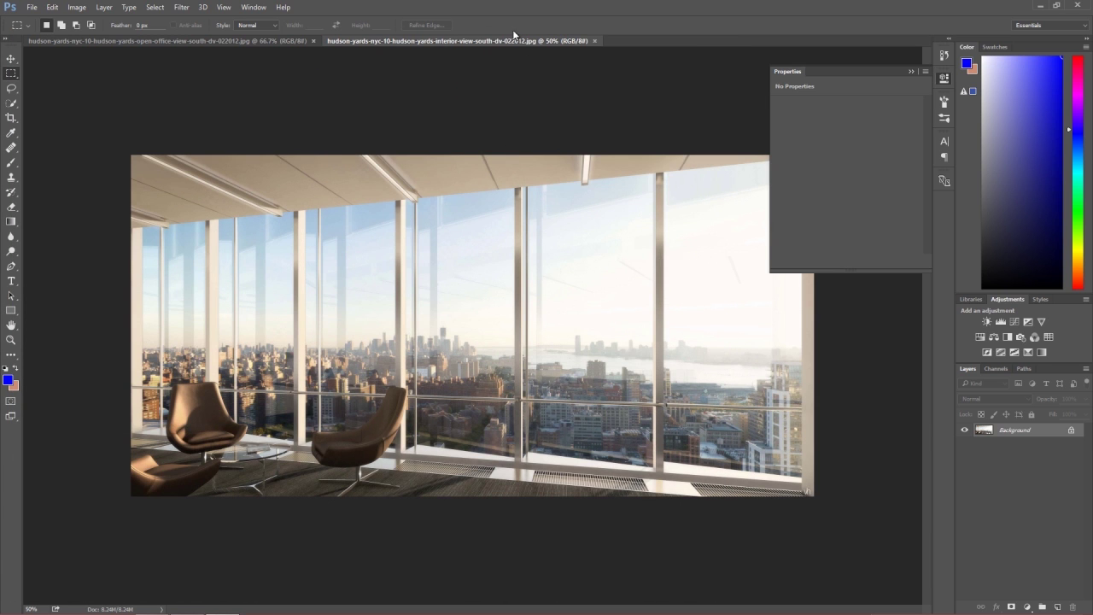
key(alt+Tab)
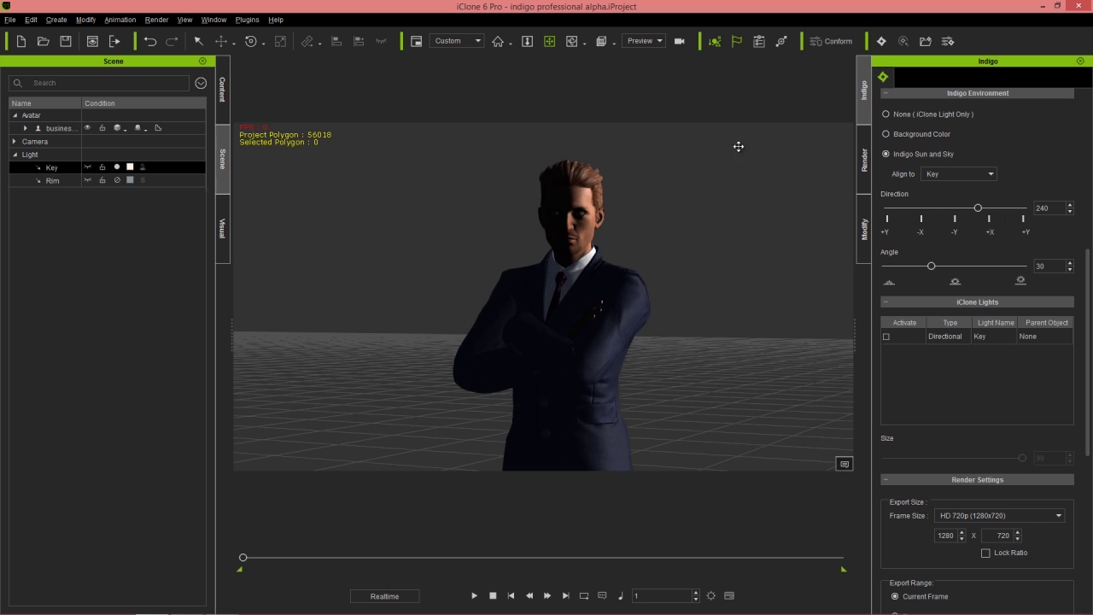
click(881, 42)
Add the Box_001 prop from the 3D Blocks templates to the scene
scroll(578, 303, down, 5)
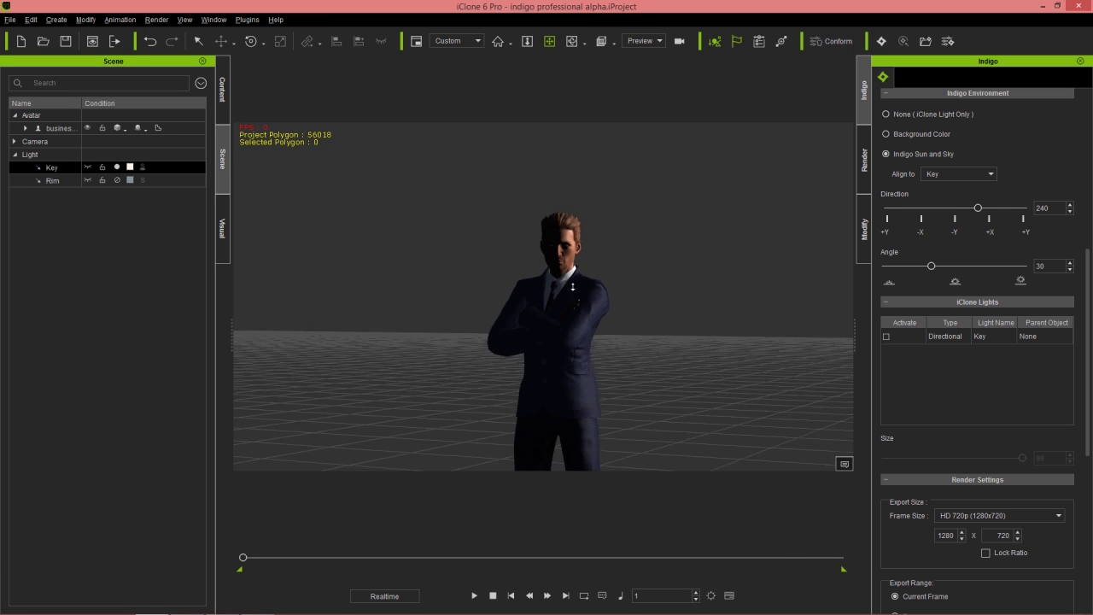
mouse_move(578, 303)
right_down()
mouse_move(573, 237)
mouse_move(546, 302)
mouse_move(559, 271)
mouse_move(566, 317)
right_up()
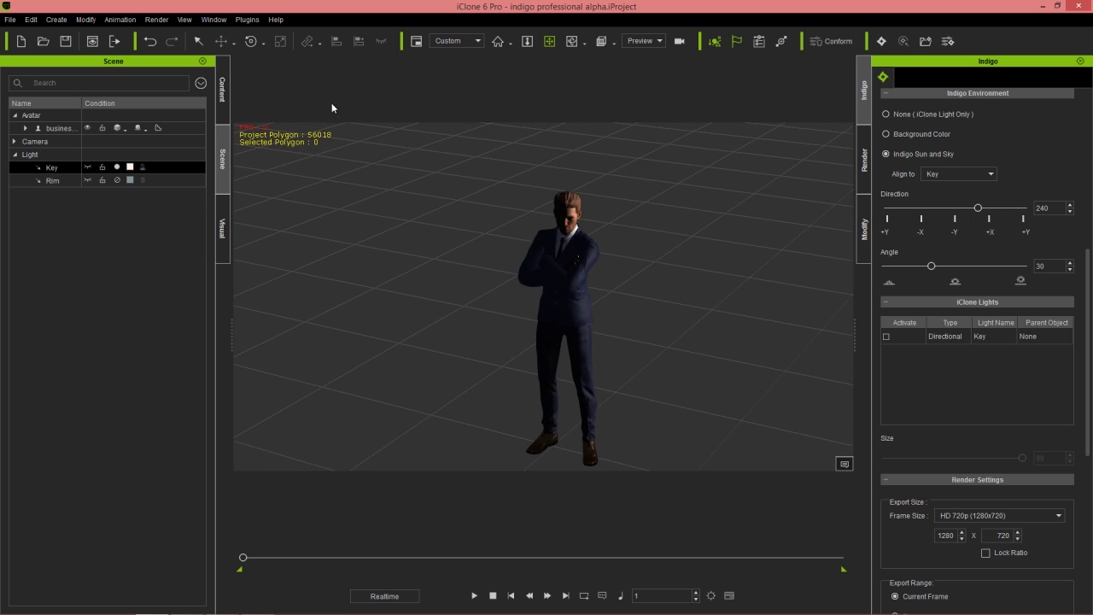
click(224, 93)
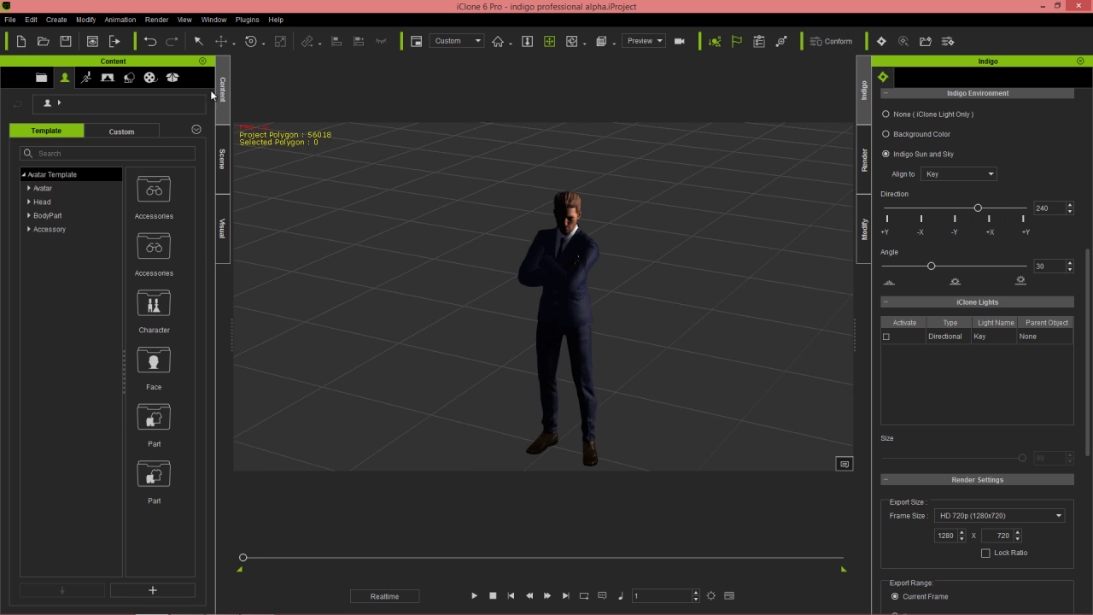
click(129, 77)
click(43, 189)
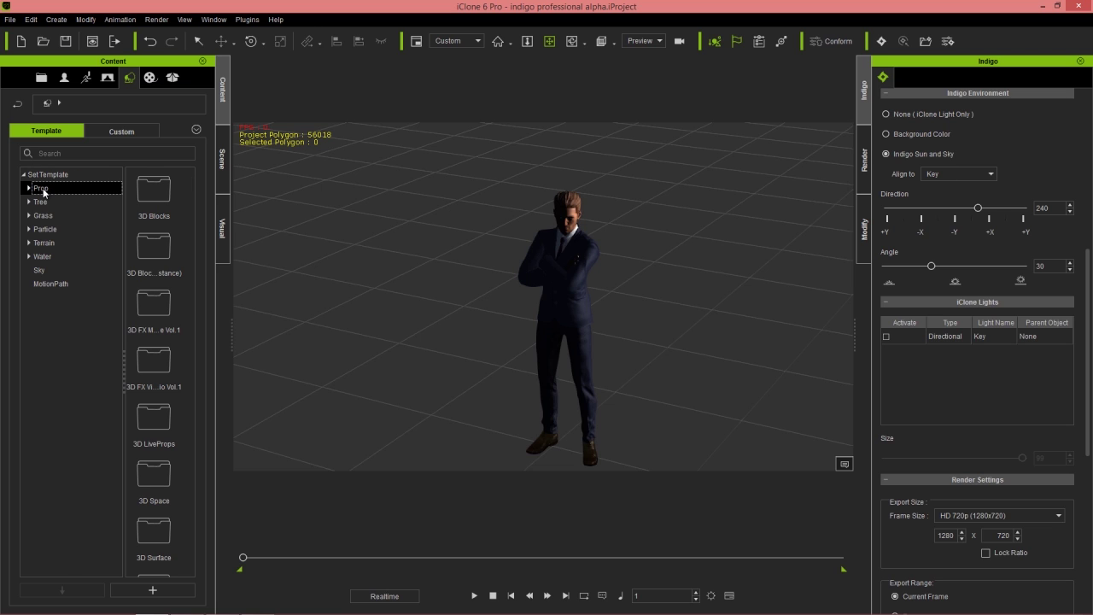
click(48, 201)
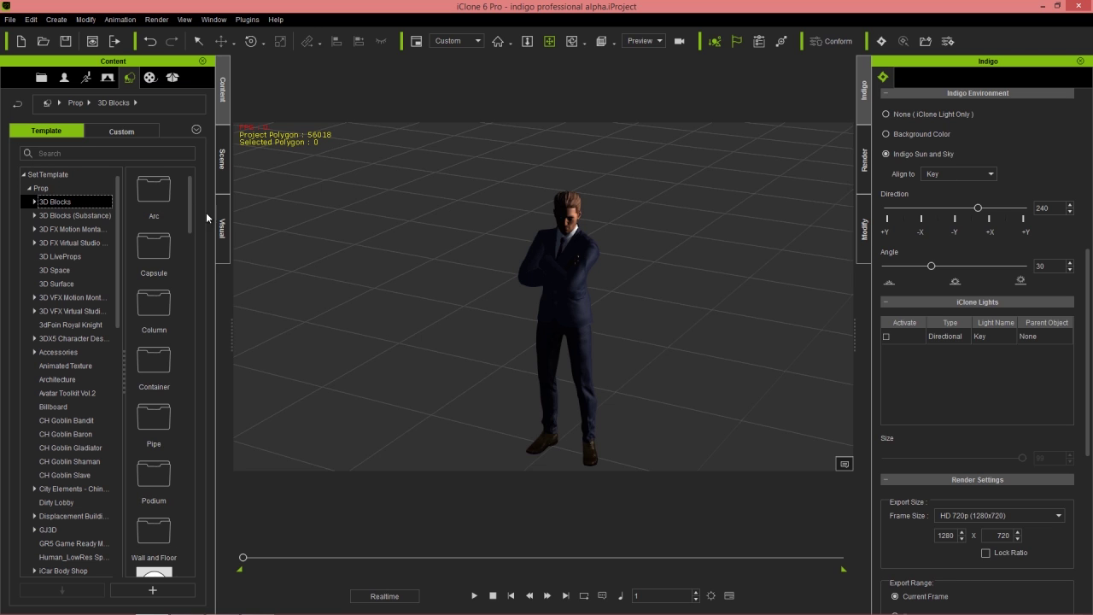
scroll(198, 252, down, 5)
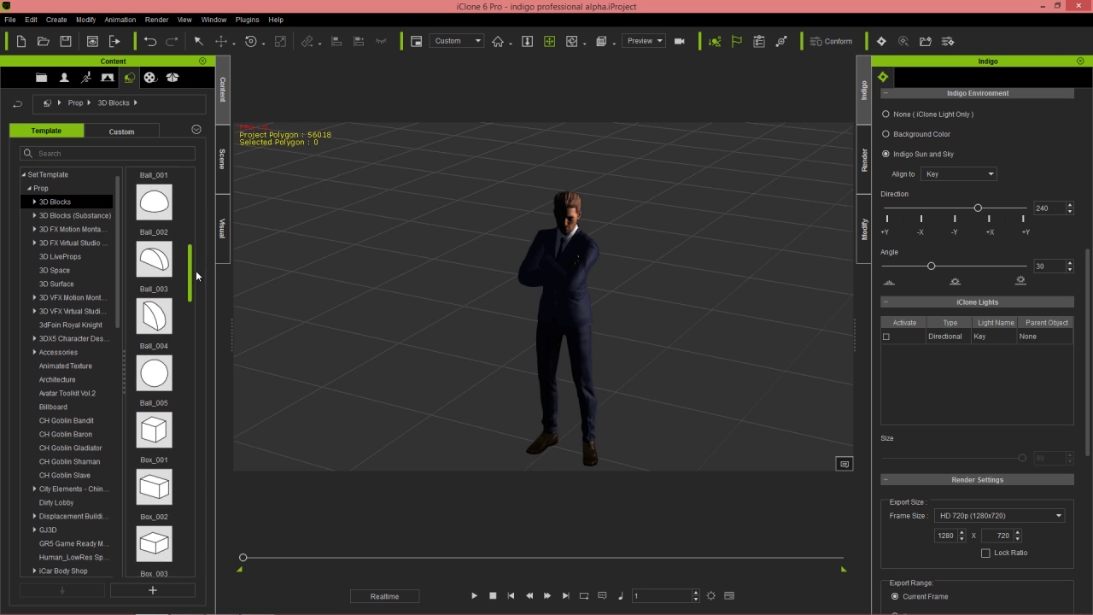
double_click(154, 386)
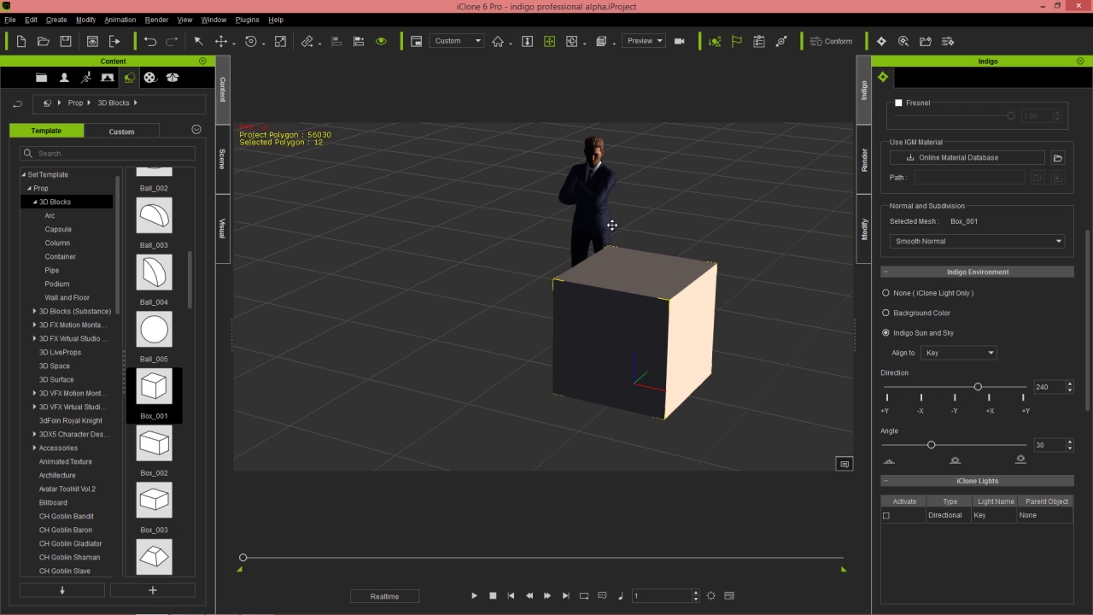
Scale the box down along its X axis and reduce its height to form a thin, low panel
click(693, 330)
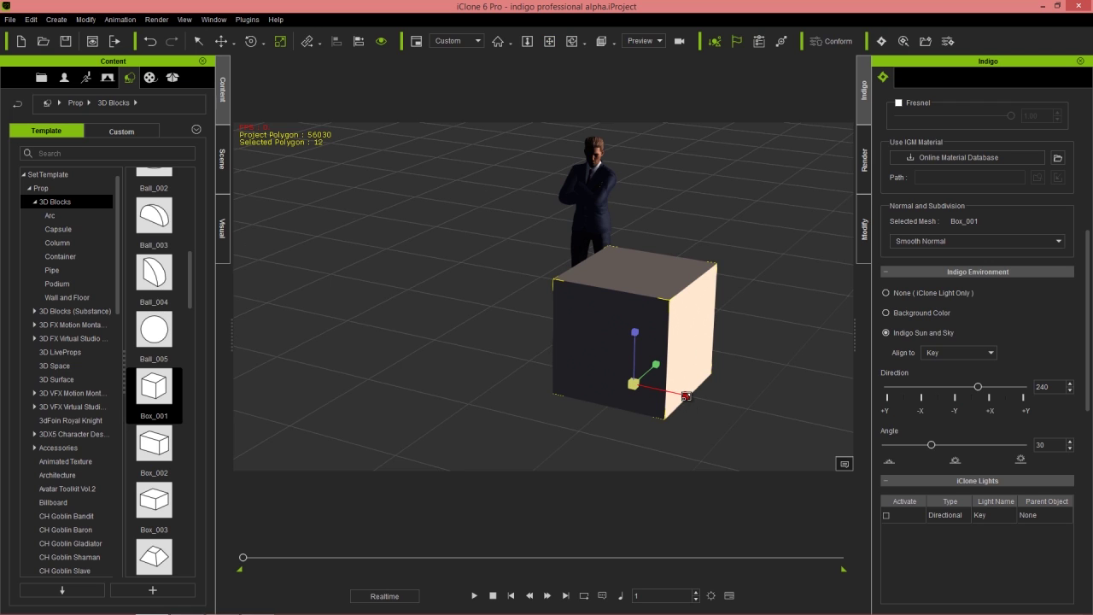
drag(673, 394, 487, 355)
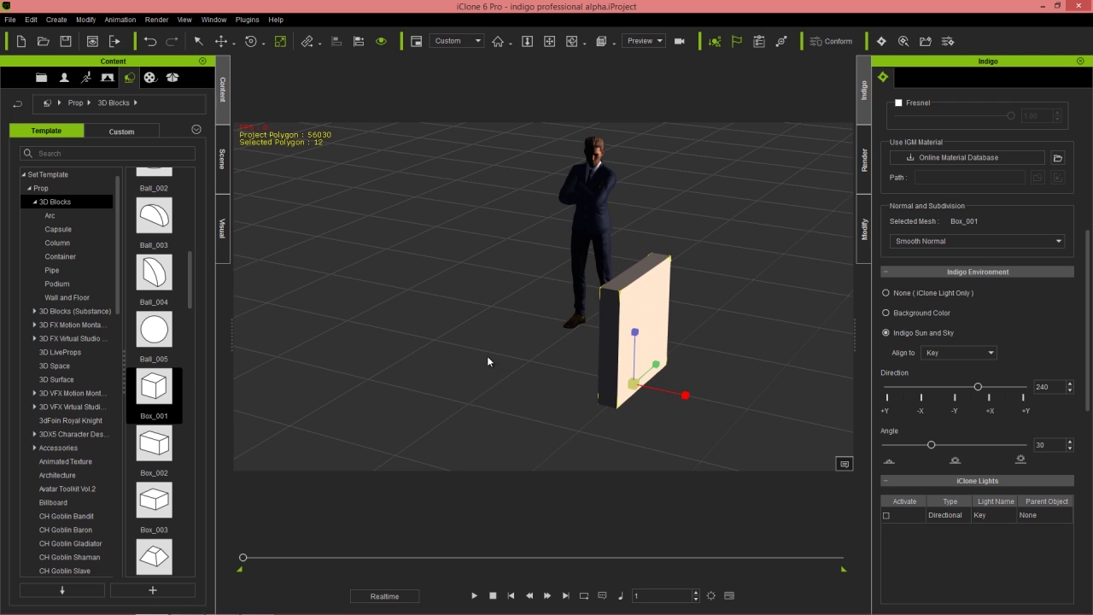
drag(635, 332, 512, 384)
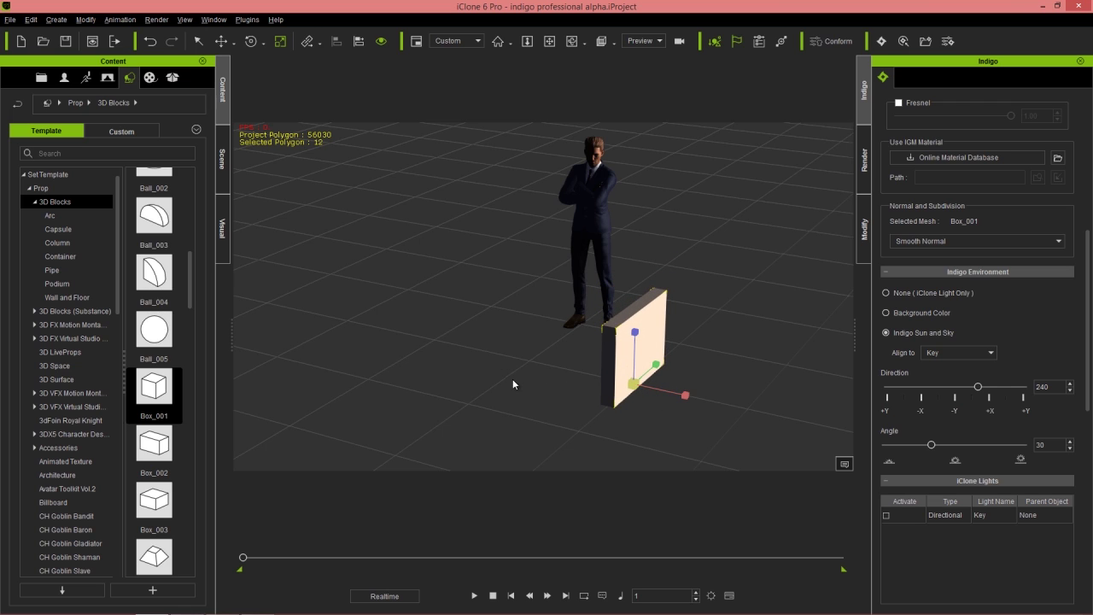
right_drag(512, 384, 554, 297)
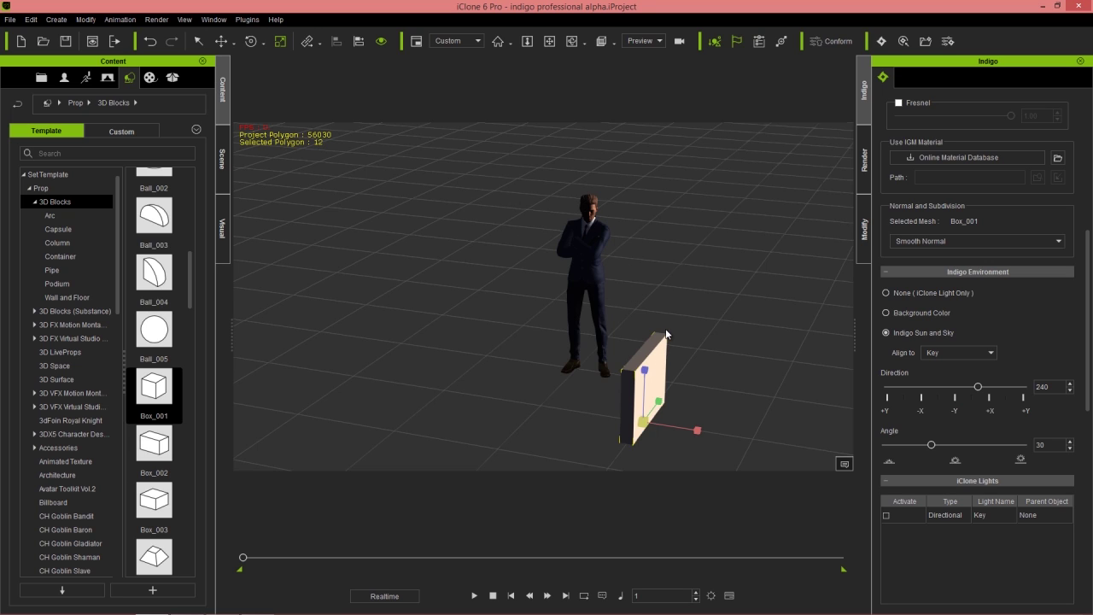
Move the thin box panel up to just above head height, across from the businessman's crossed-arm side
drag(659, 408, 442, 207)
right_drag(674, 246, 486, 221)
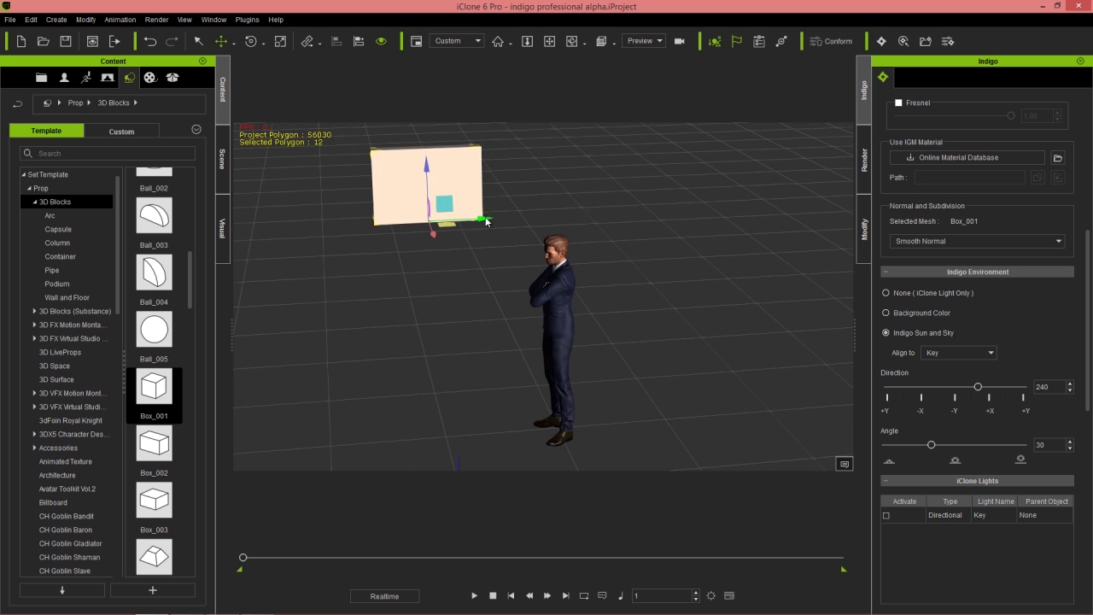
drag(487, 221, 548, 217)
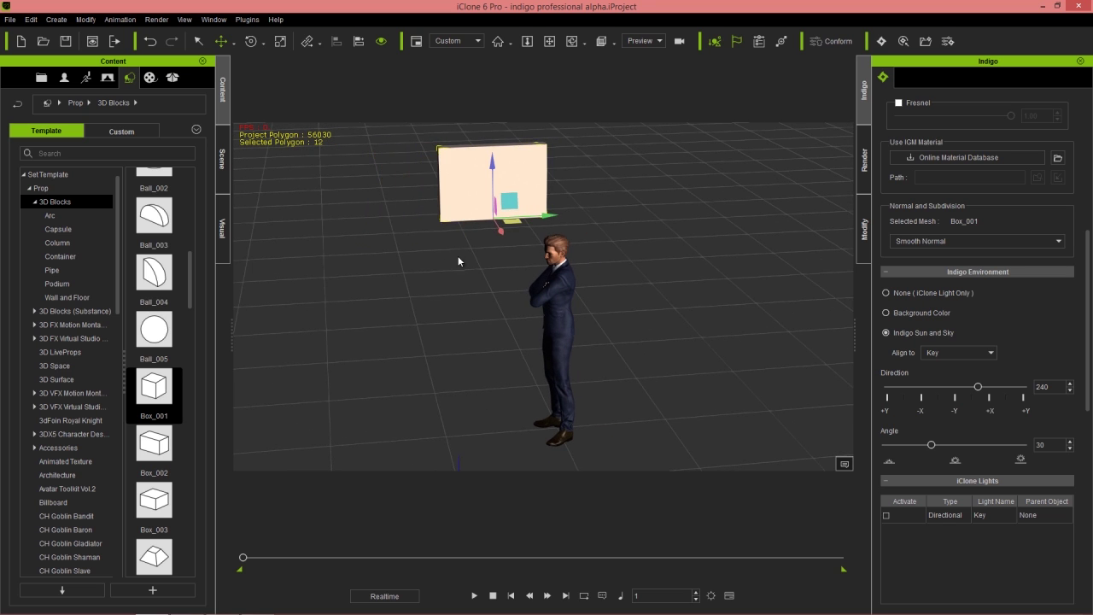
right_drag(457, 256, 343, 140)
Create a new spotlight in the scene
click(56, 19)
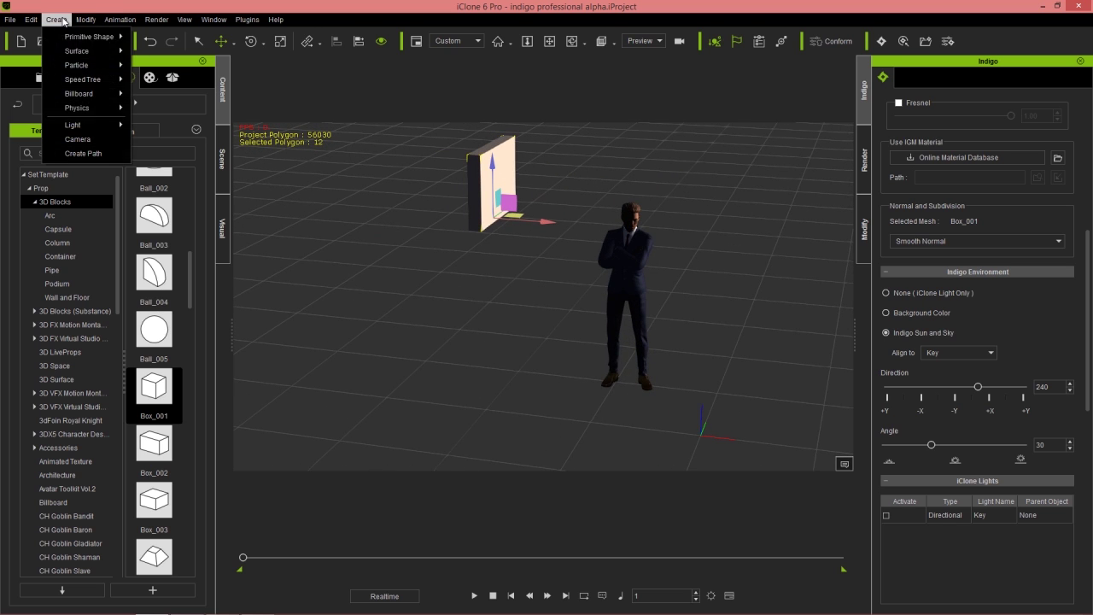
mouse_move(84, 129)
click(162, 143)
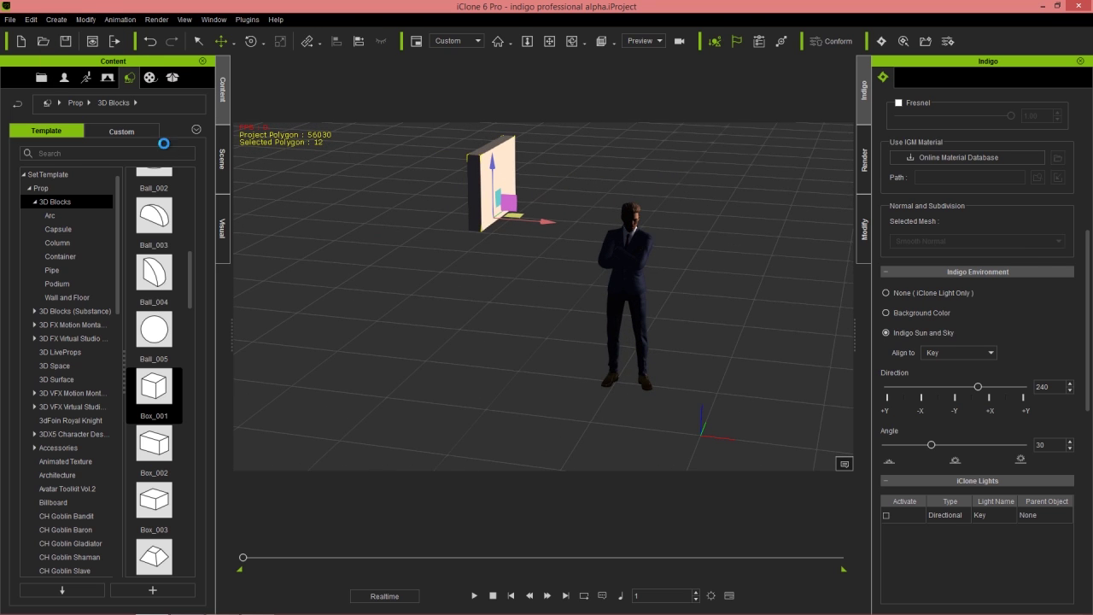
Align the spotlight to the box panel on X, Y and Z using the pivot
click(358, 41)
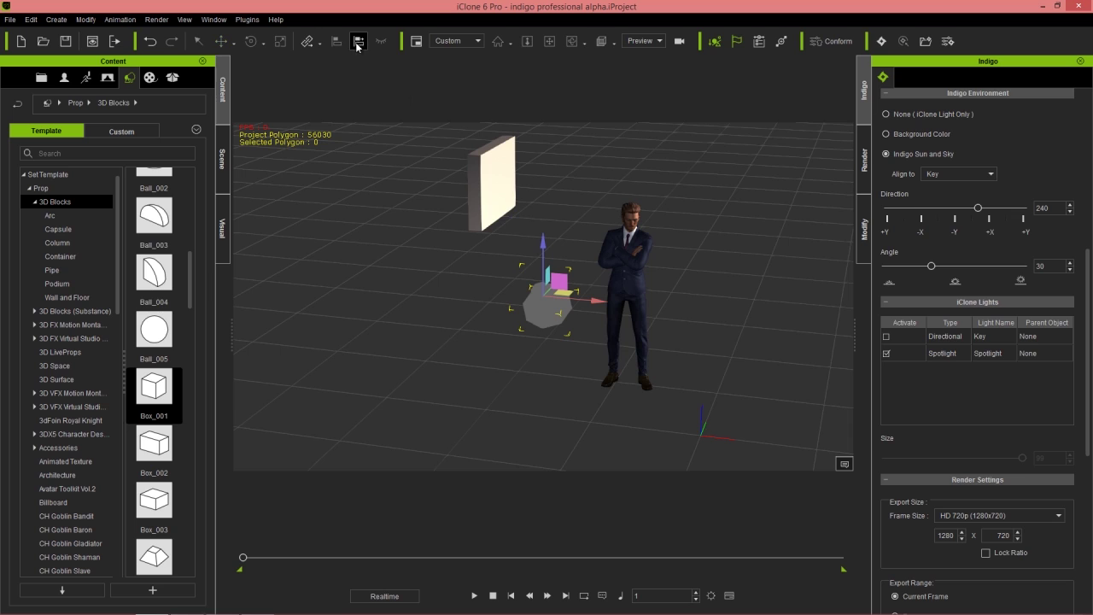
click(494, 184)
click(730, 384)
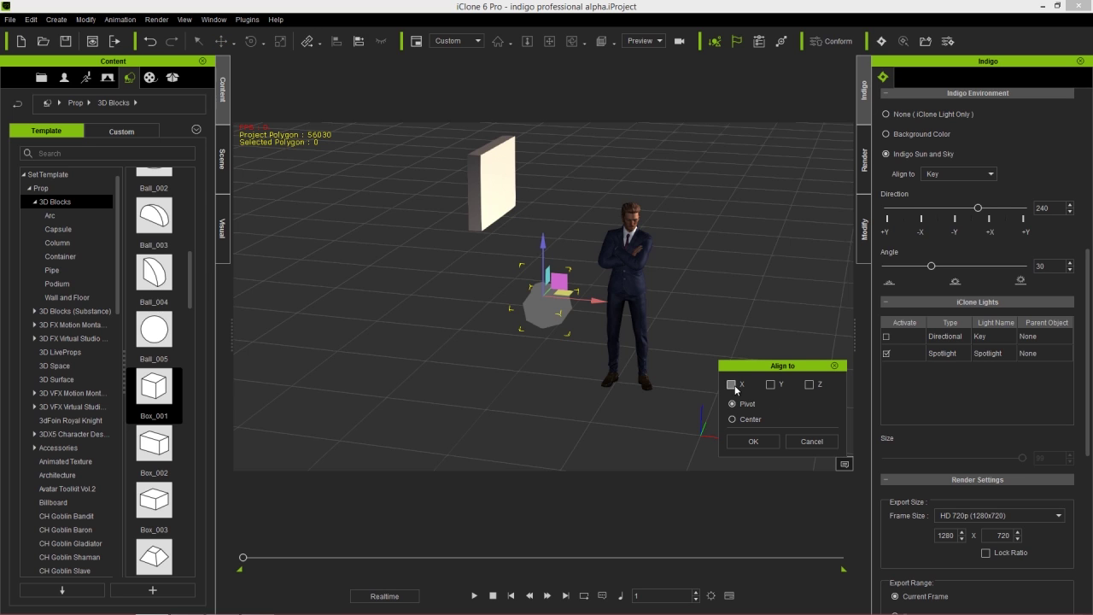
click(771, 384)
click(809, 384)
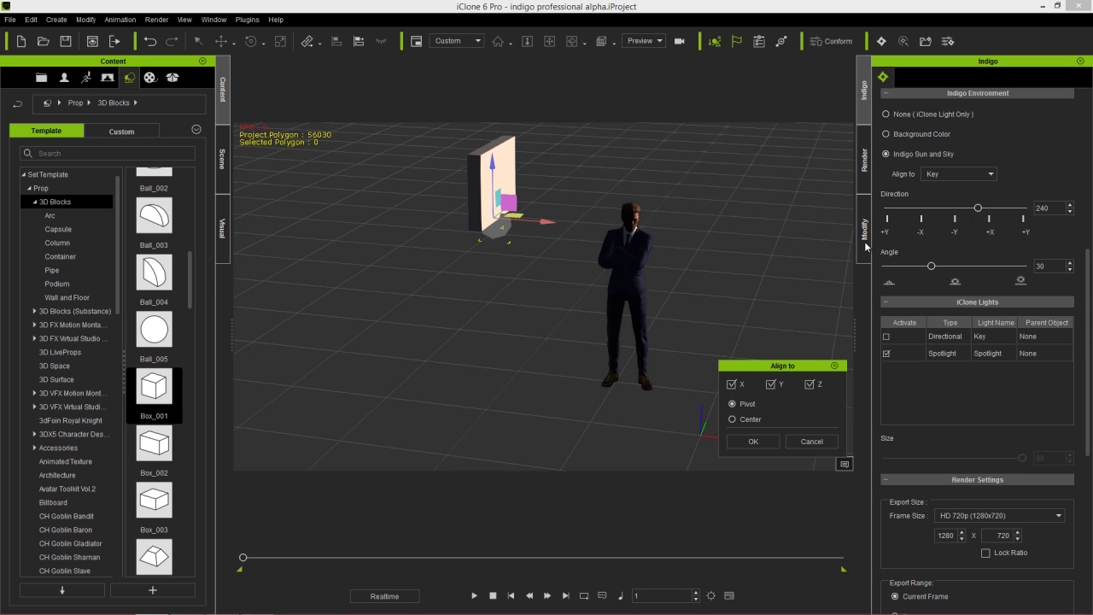
click(752, 441)
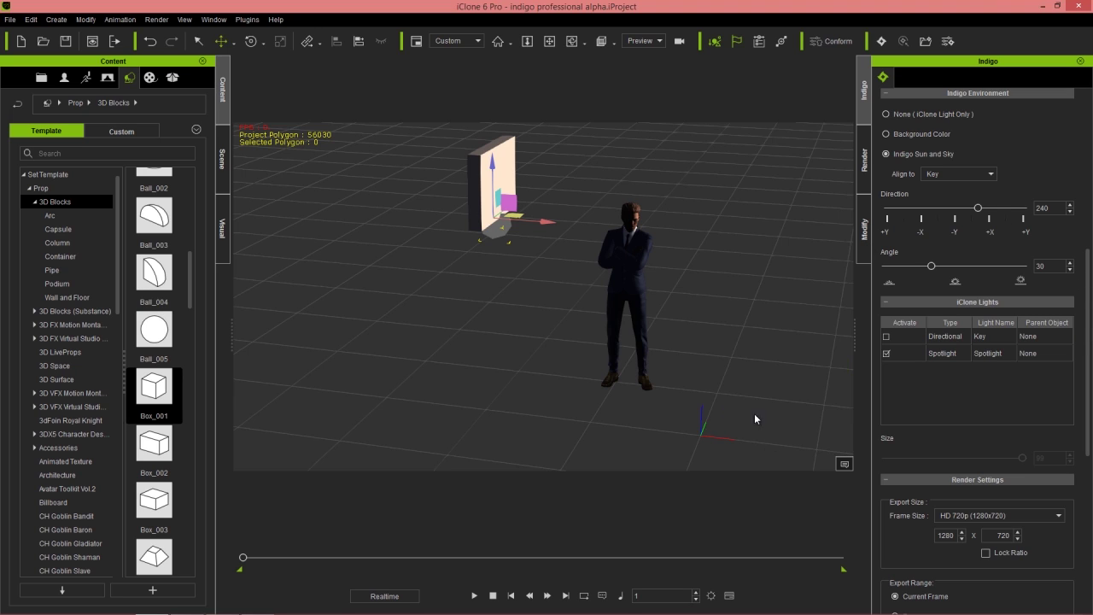
Make the spotlight look at the businessman's head, RL_G6_Head
click(863, 226)
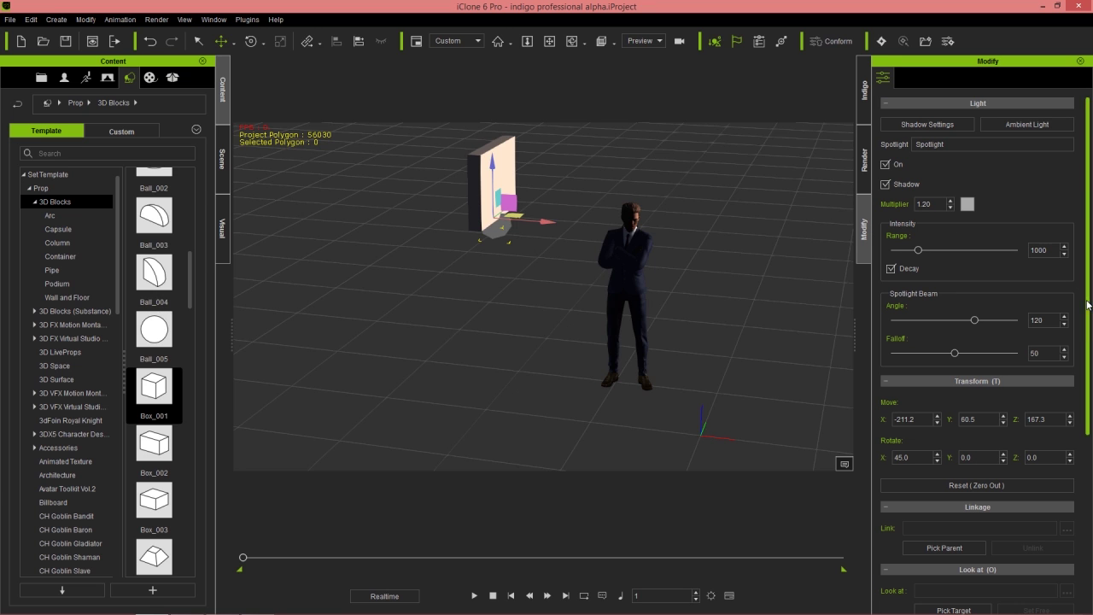
drag(1087, 307, 1087, 427)
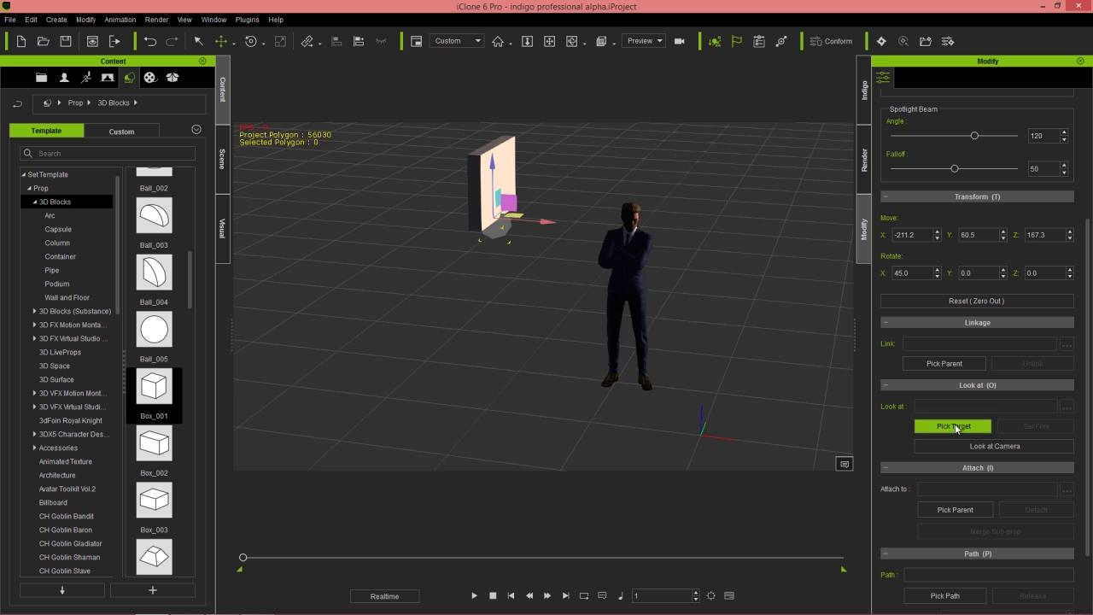
click(954, 425)
click(629, 221)
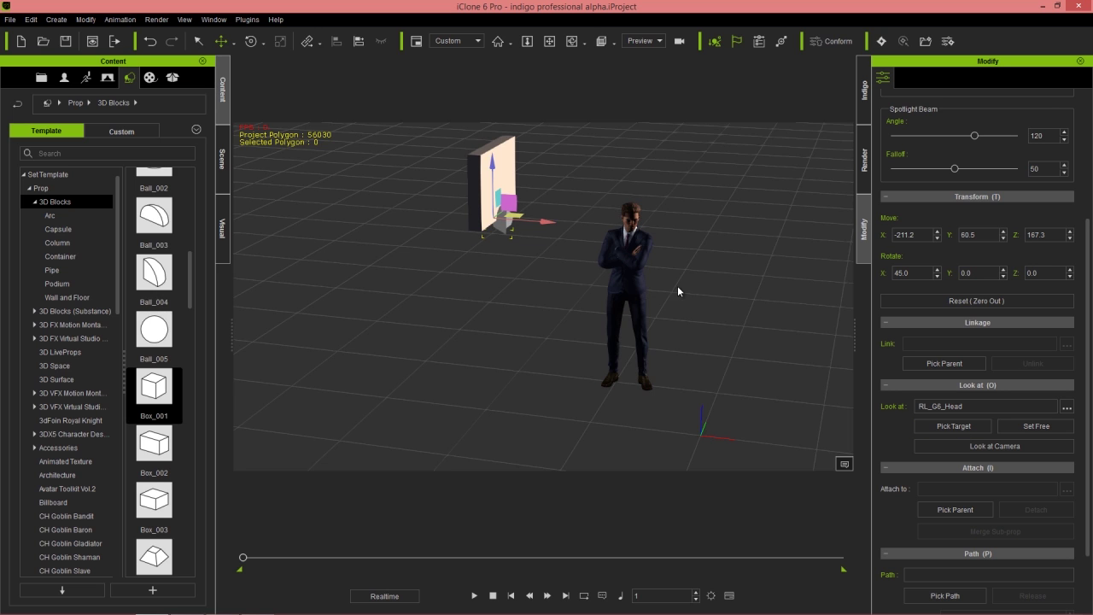
Make the box panel look at the businessman's head and set its look-at axis to X
click(495, 156)
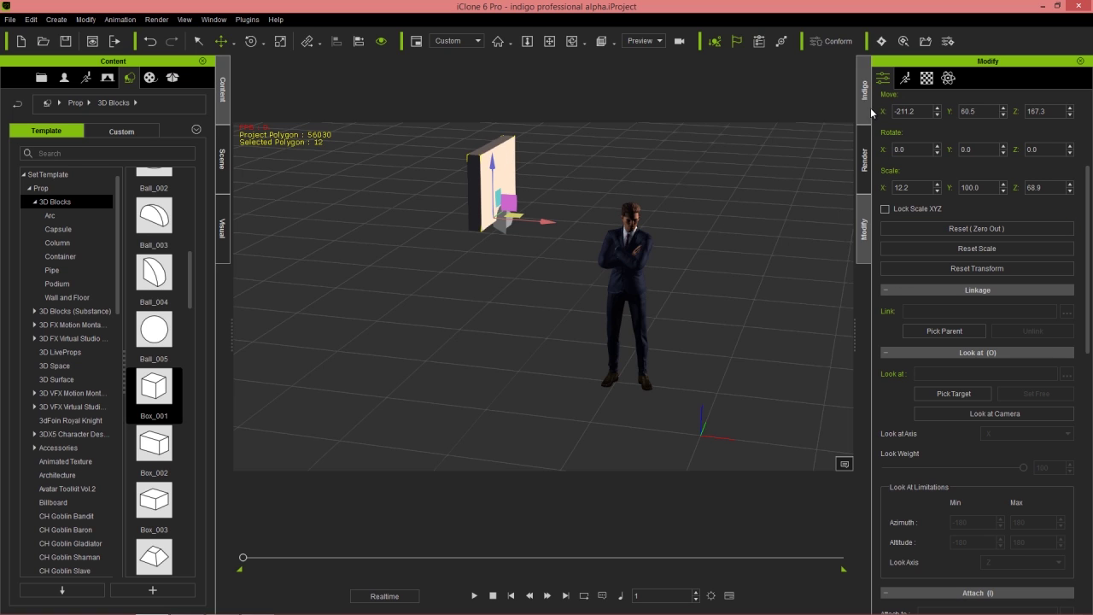
click(942, 396)
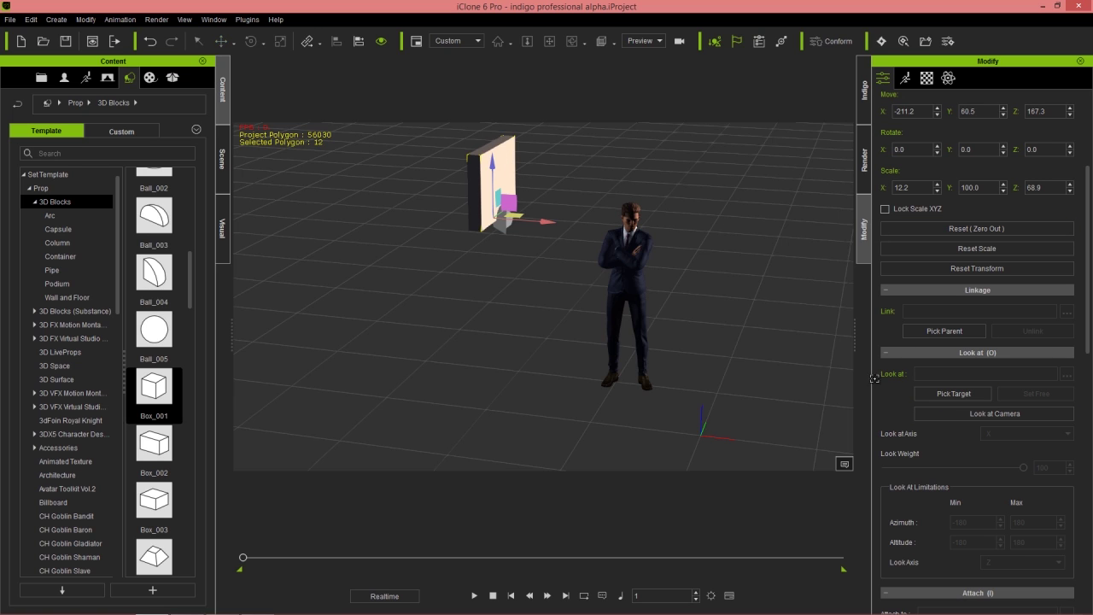
click(630, 216)
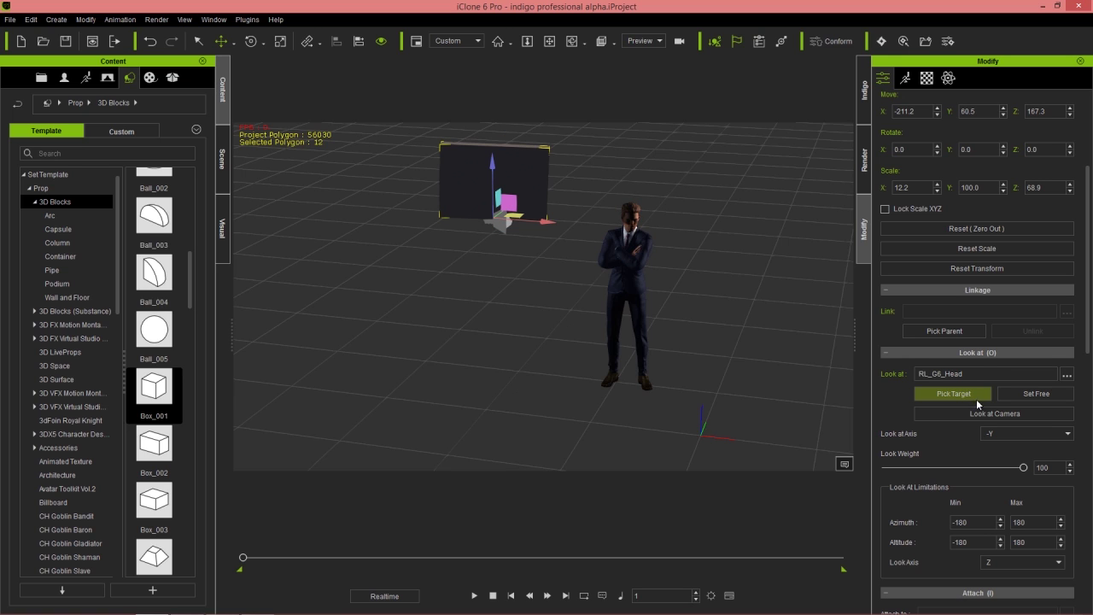
click(997, 433)
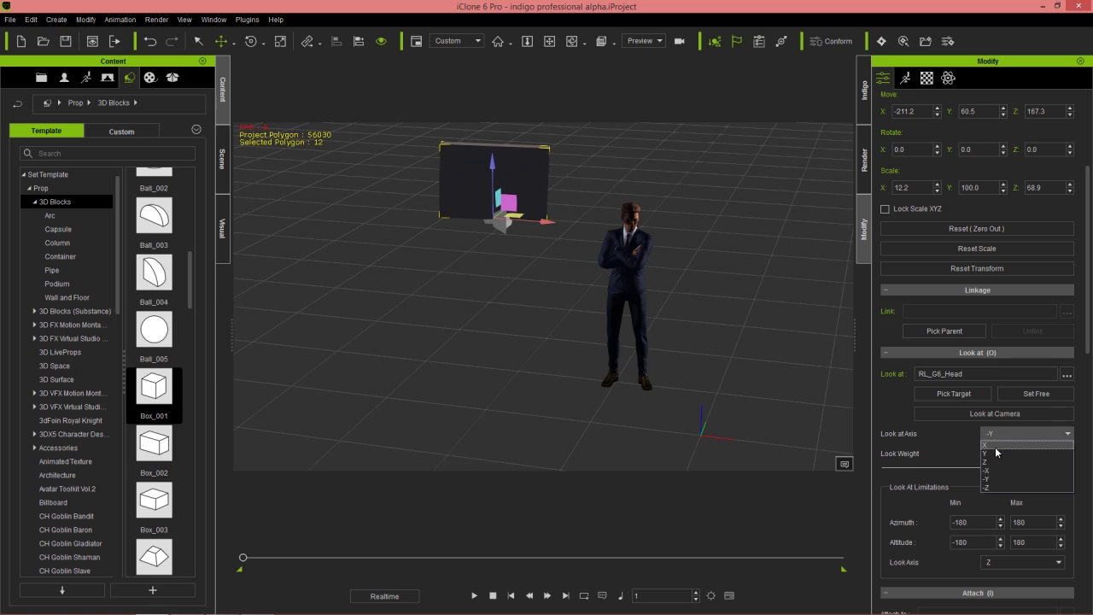
click(993, 453)
click(991, 434)
click(992, 444)
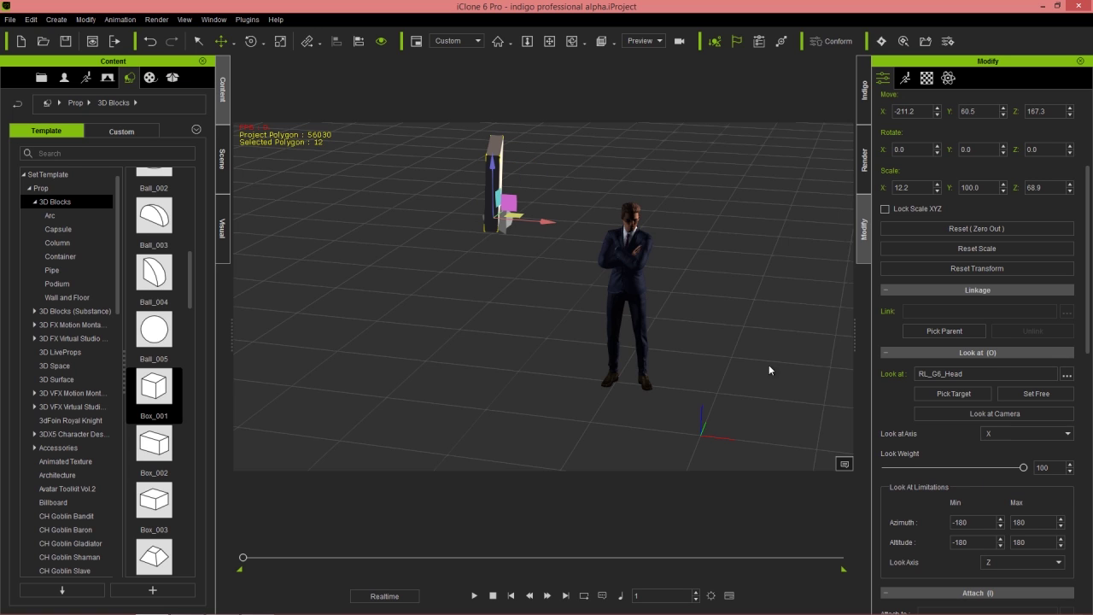
Lower the box panel and slide it back behind the spotlight, setting its pivot to Middle
right_drag(730, 258, 674, 268)
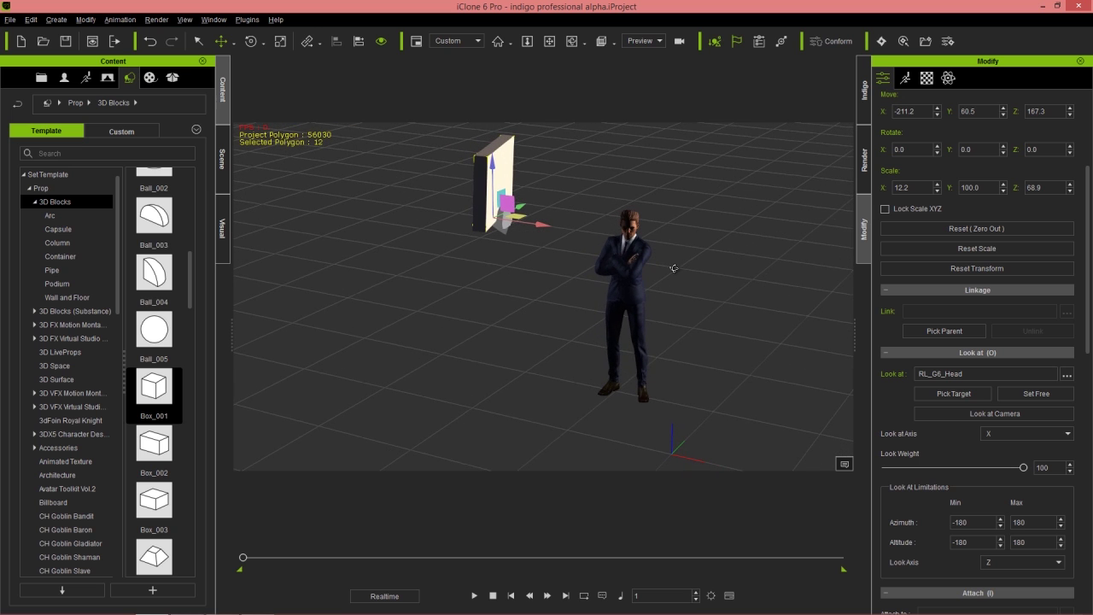
drag(497, 181, 488, 228)
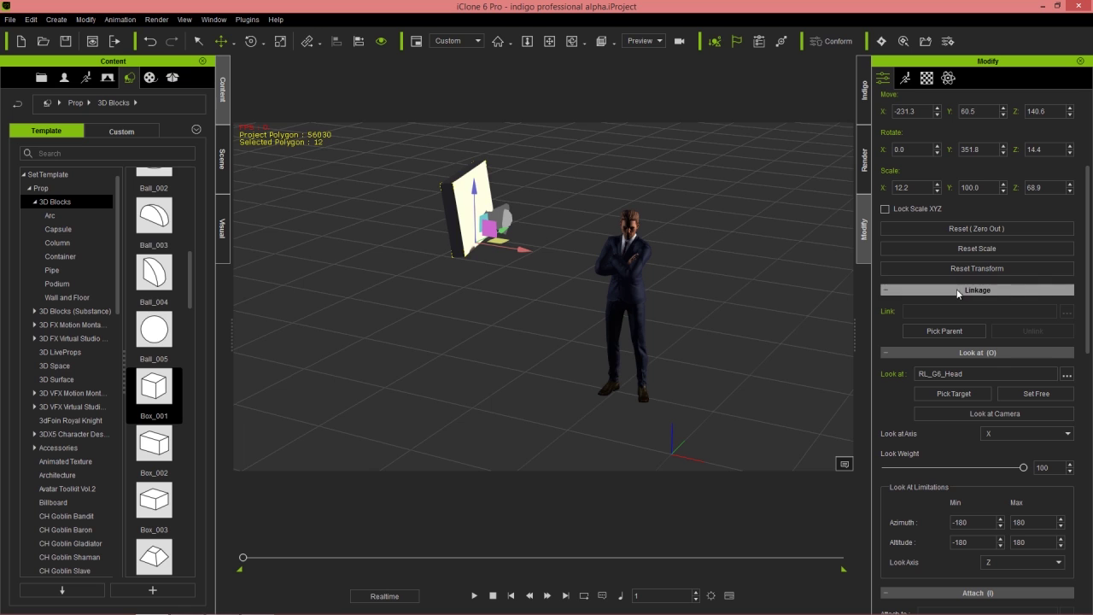
drag(1087, 272, 1086, 472)
click(975, 435)
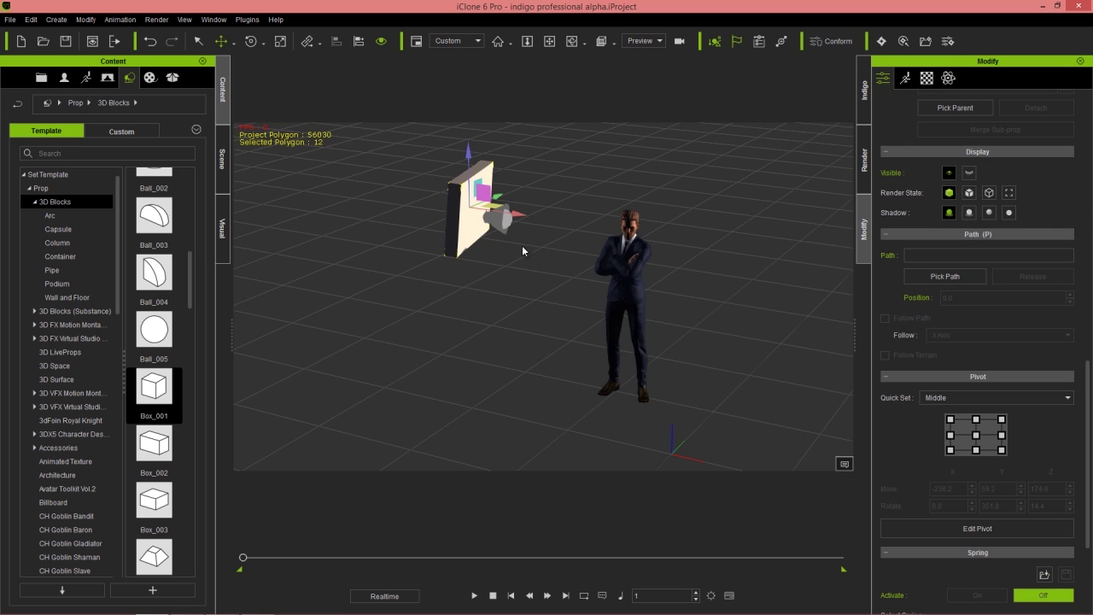
mouse_move(481, 189)
mouse_down()
mouse_move(500, 251)
mouse_move(481, 231)
mouse_move(528, 131)
mouse_move(487, 166)
mouse_move(483, 201)
mouse_up()
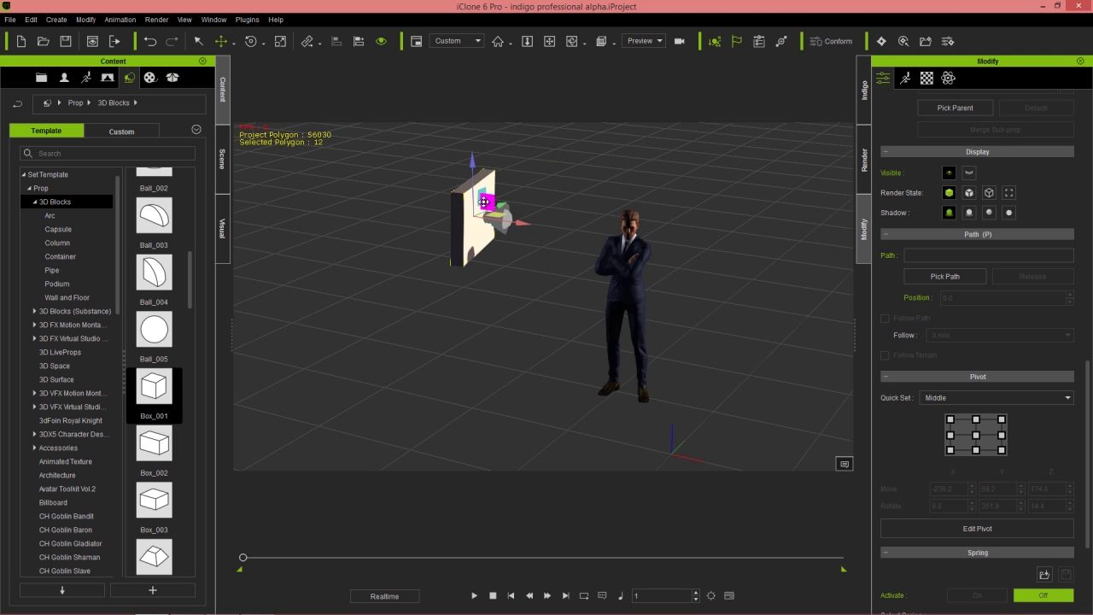
Float and enlarge the Mini Viewport, set it to the Camera view, and place it clear of the character and light
right_drag(575, 312, 642, 314)
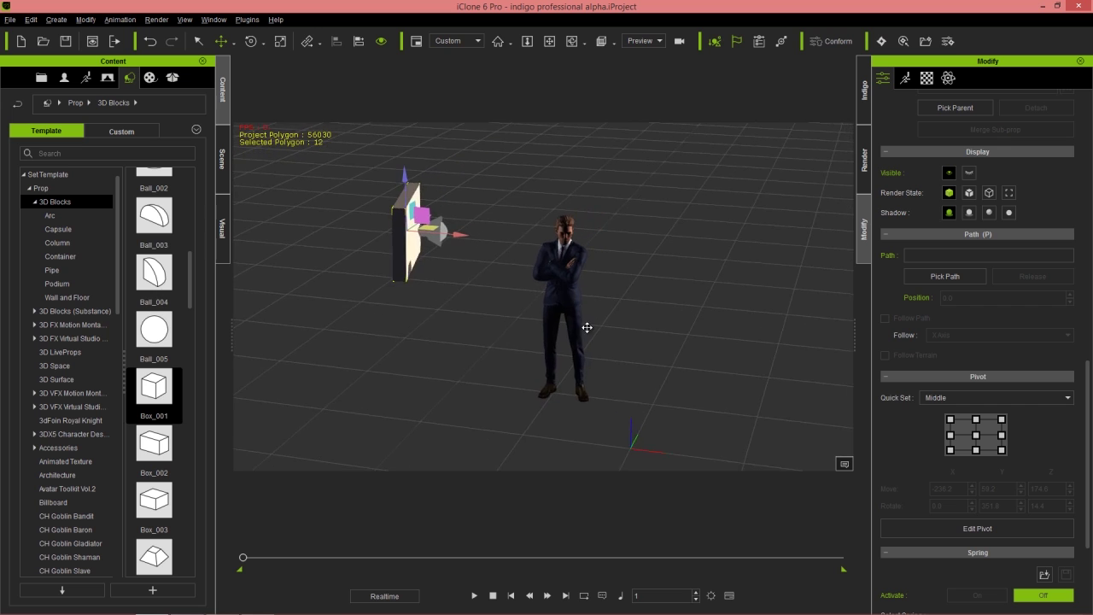
scroll(548, 209, up, 5)
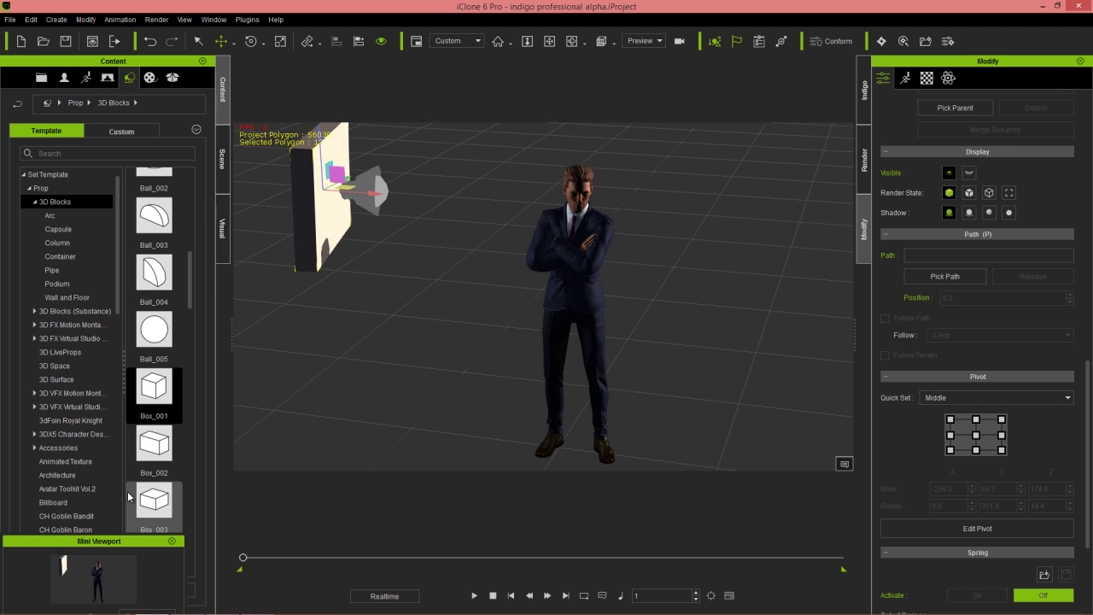
drag(136, 589, 147, 69)
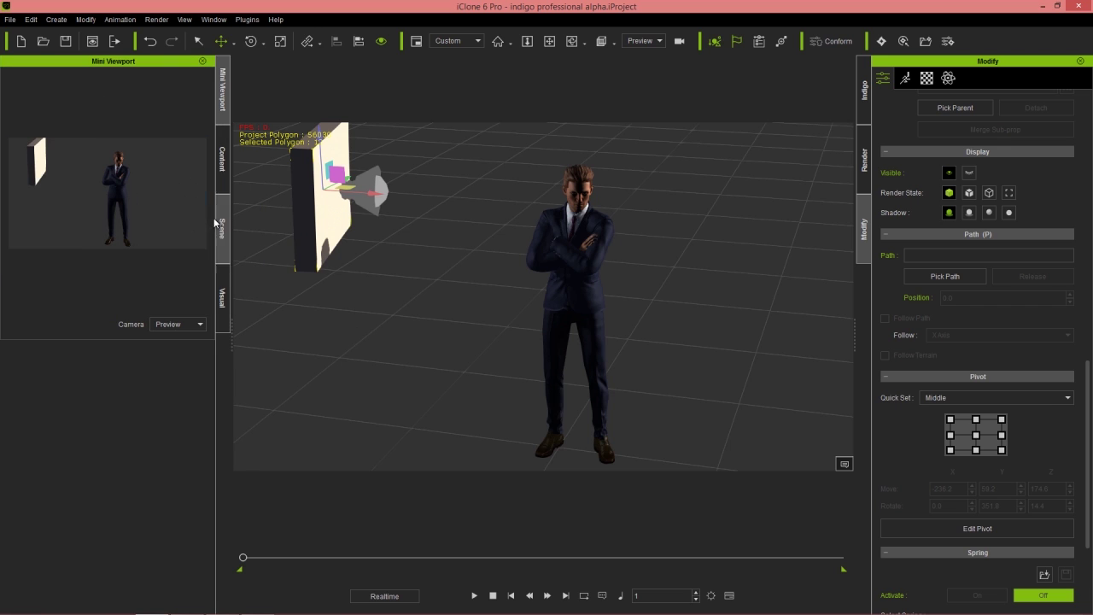
double_click(147, 69)
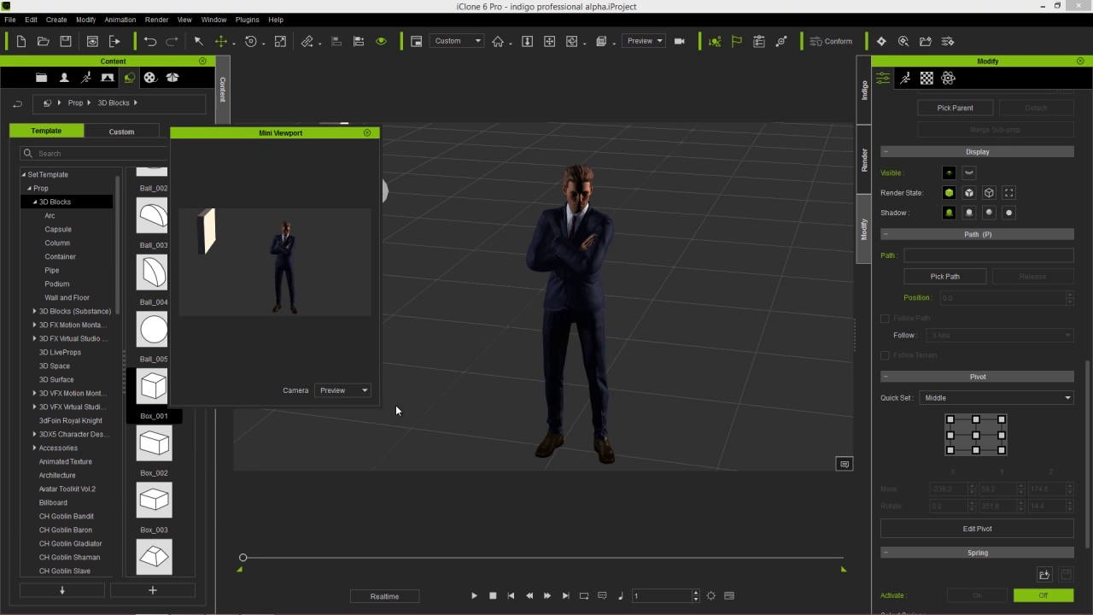
drag(379, 403, 573, 384)
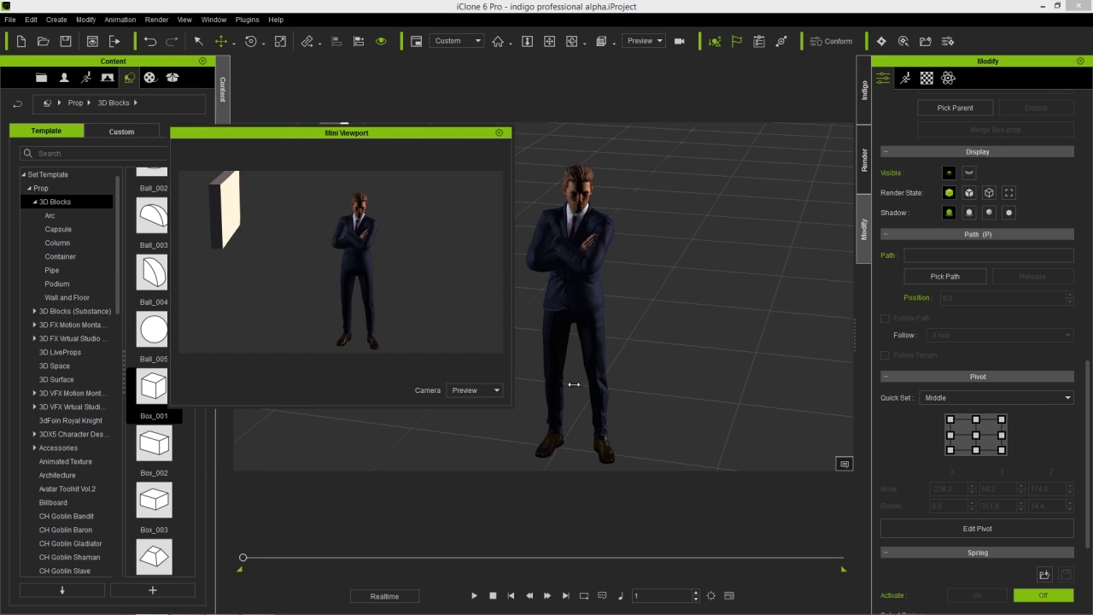
click(446, 392)
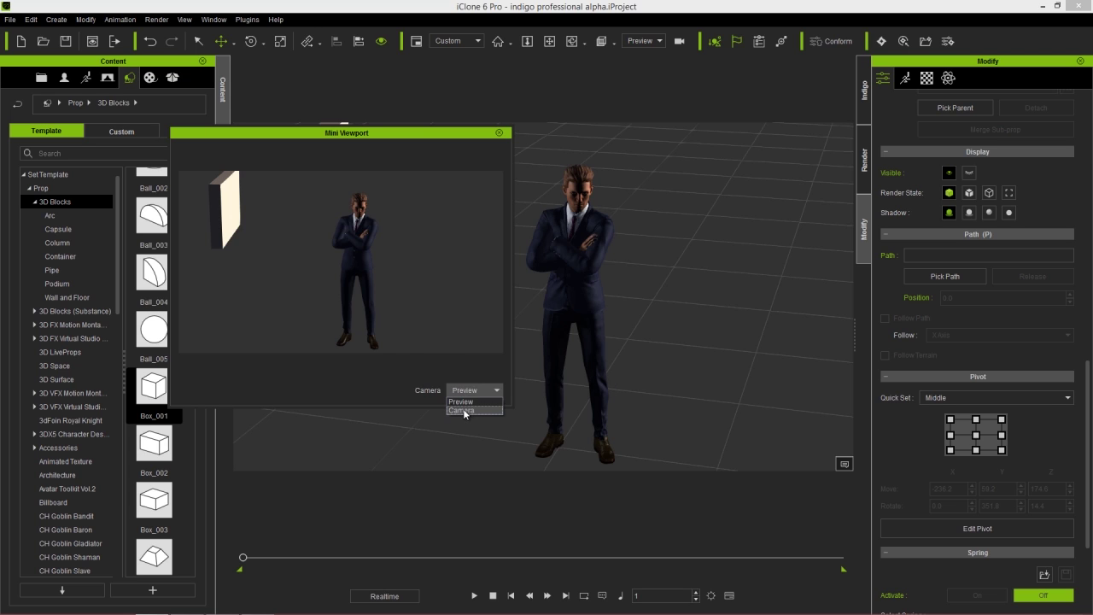
click(463, 412)
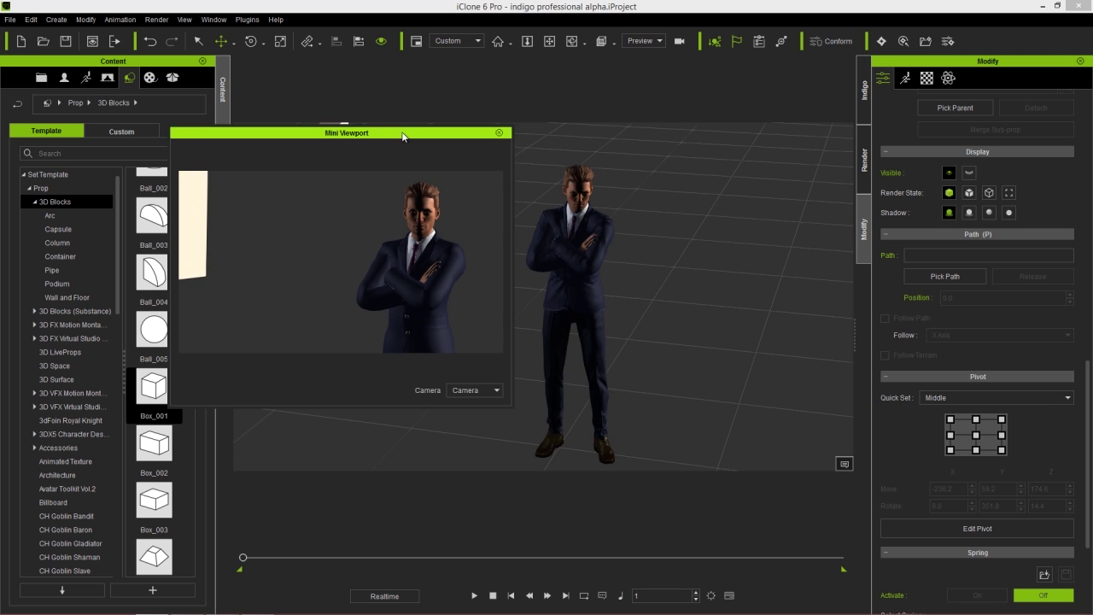
drag(403, 133, 311, 172)
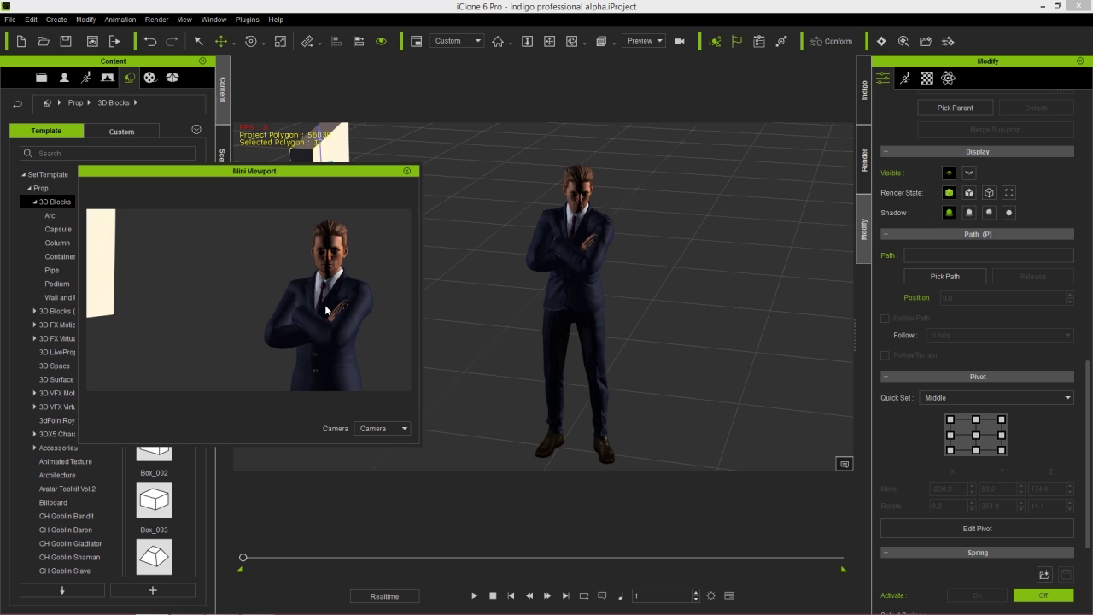
click(530, 12)
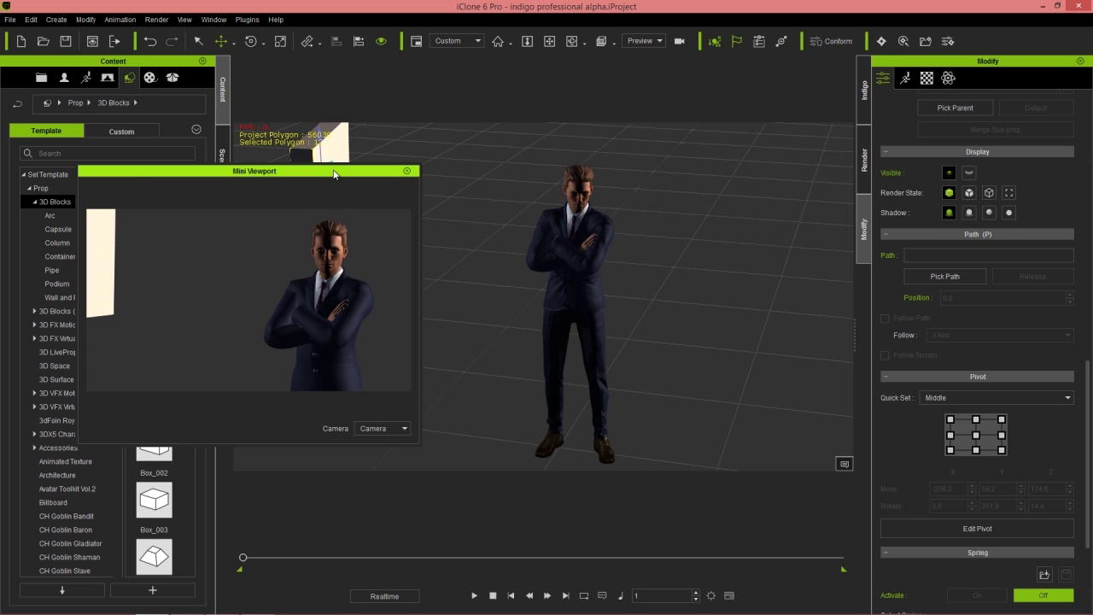
drag(322, 171, 307, 235)
In top view, move the spotlight toward the businessman's front, to about X -197, Y 14
click(570, 242)
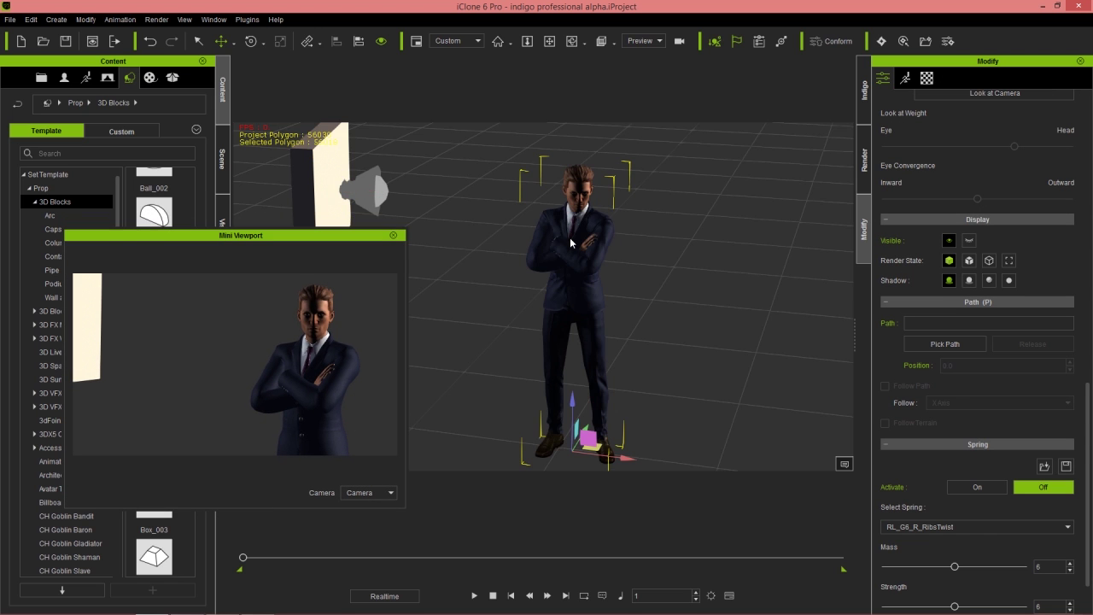
key(5)
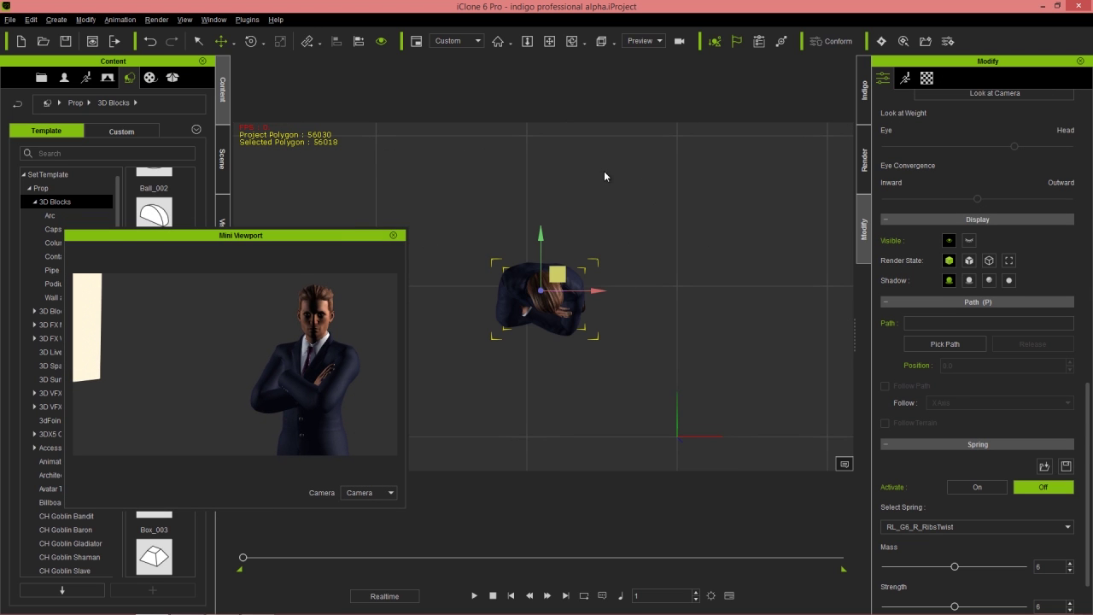
scroll(603, 177, down, 2)
middle_drag(603, 177, 546, 302)
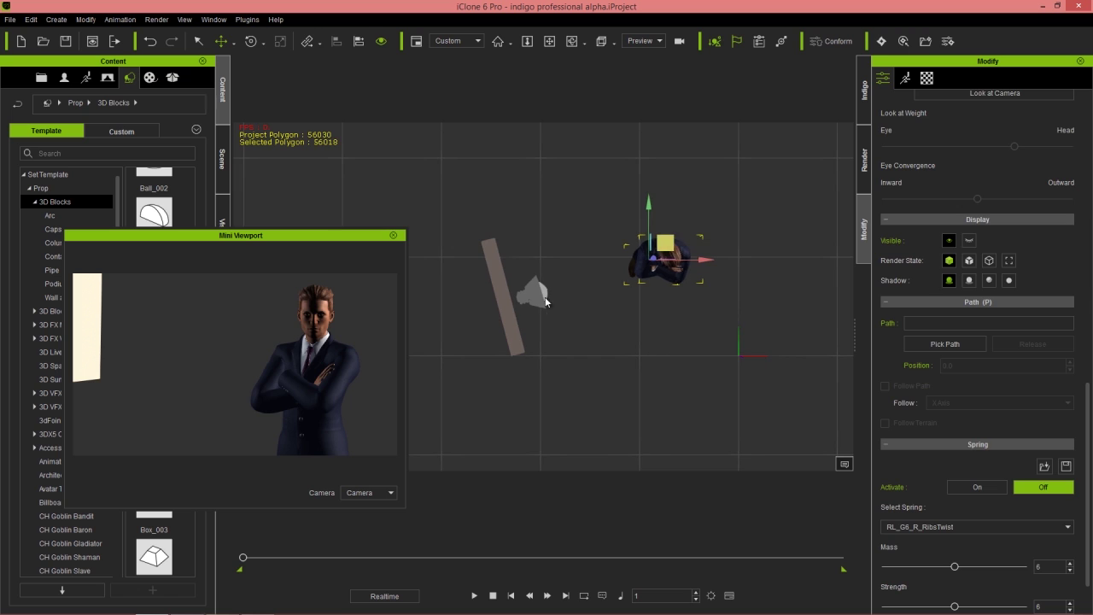
click(545, 302)
drag(544, 280, 561, 330)
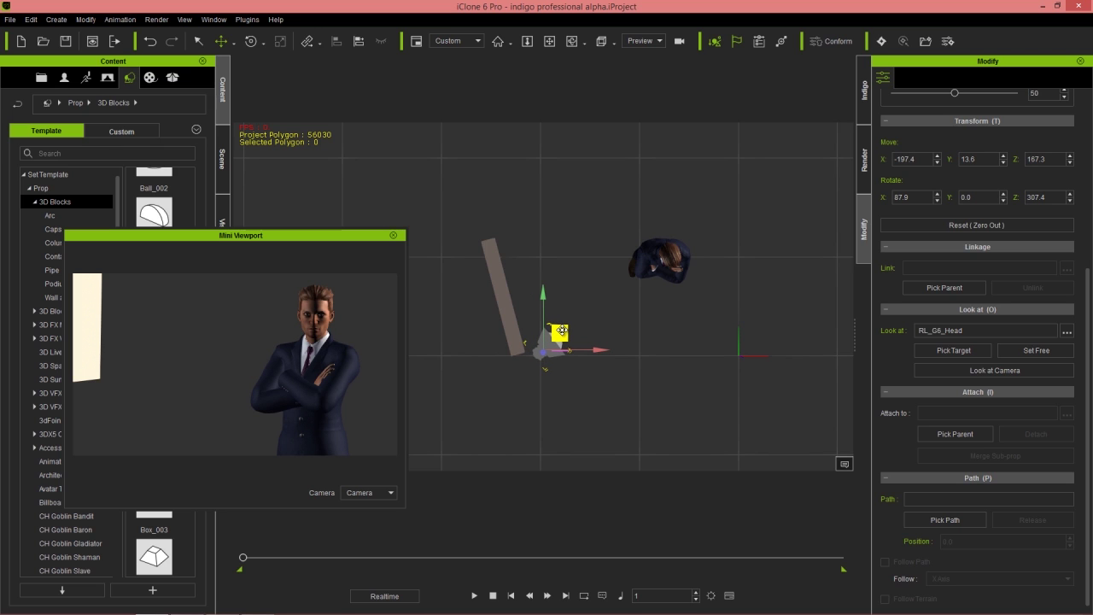
Move the box panel behind the relocated spotlight, and pull the spotlight back against it to about X -218, Y -3
click(497, 279)
drag(518, 284, 517, 363)
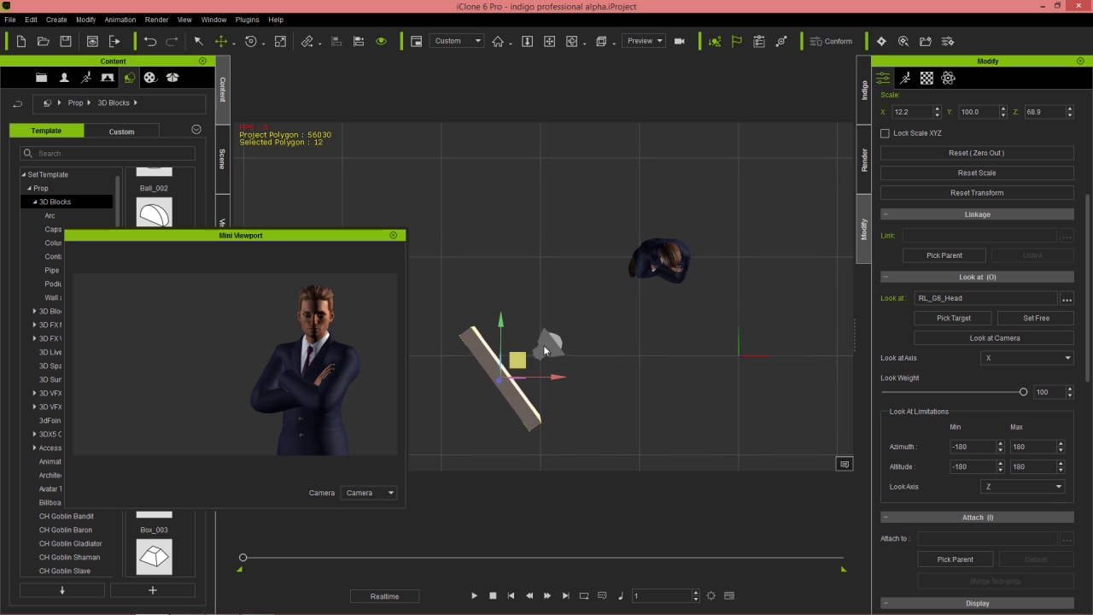
click(546, 342)
drag(559, 331, 535, 351)
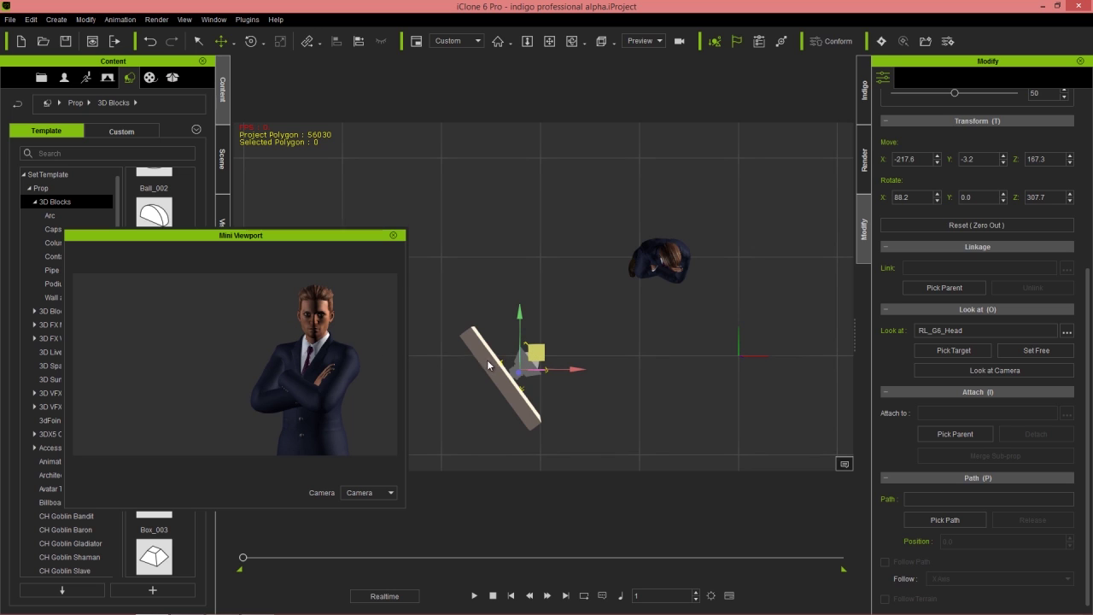
Close the Mini Viewport, and hide and deactivate the Spotlight in the scene
click(392, 235)
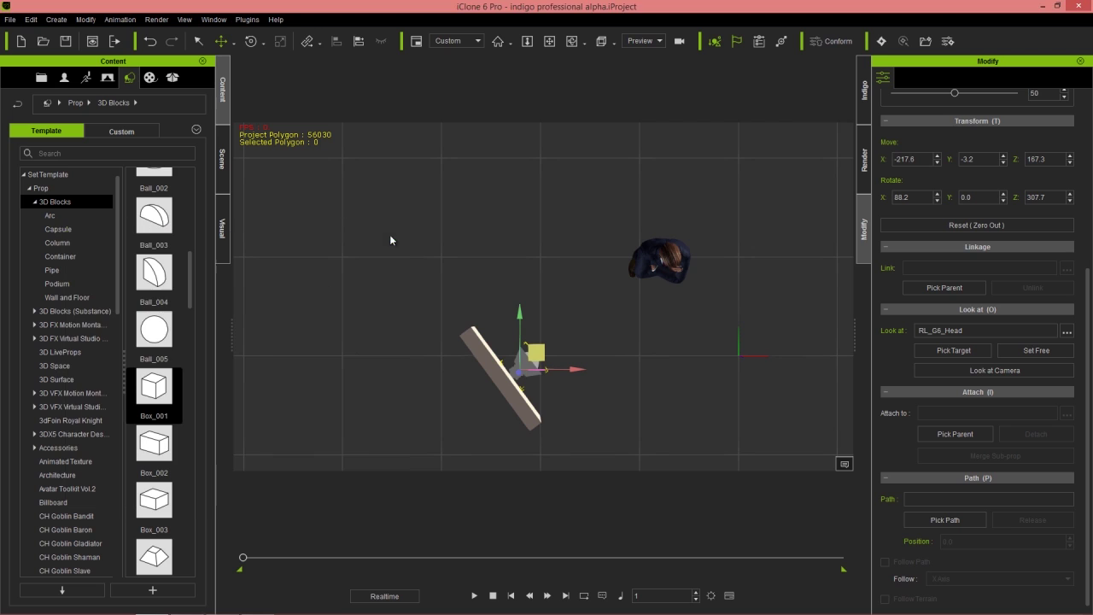
click(223, 171)
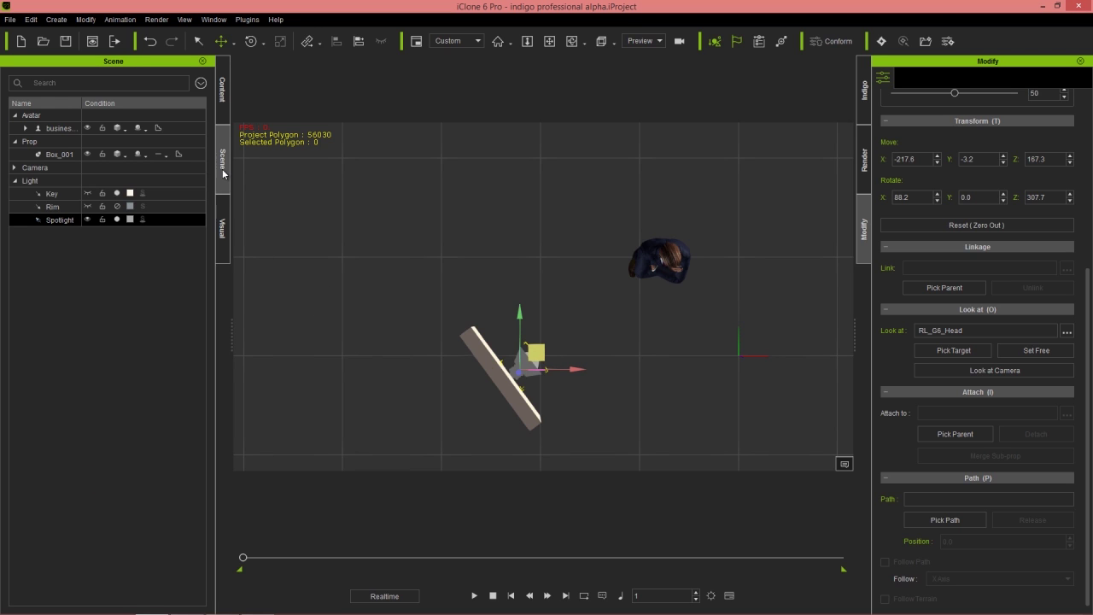
click(87, 219)
click(117, 220)
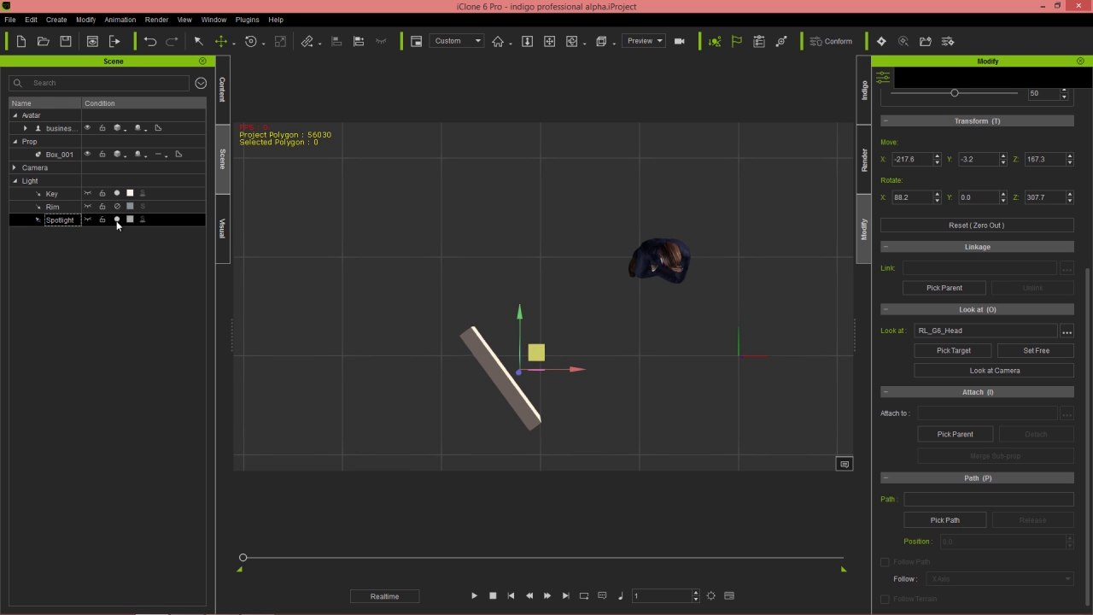
Enable Base Emission on the box panel's Indigo material and raise it to about 15611
click(498, 376)
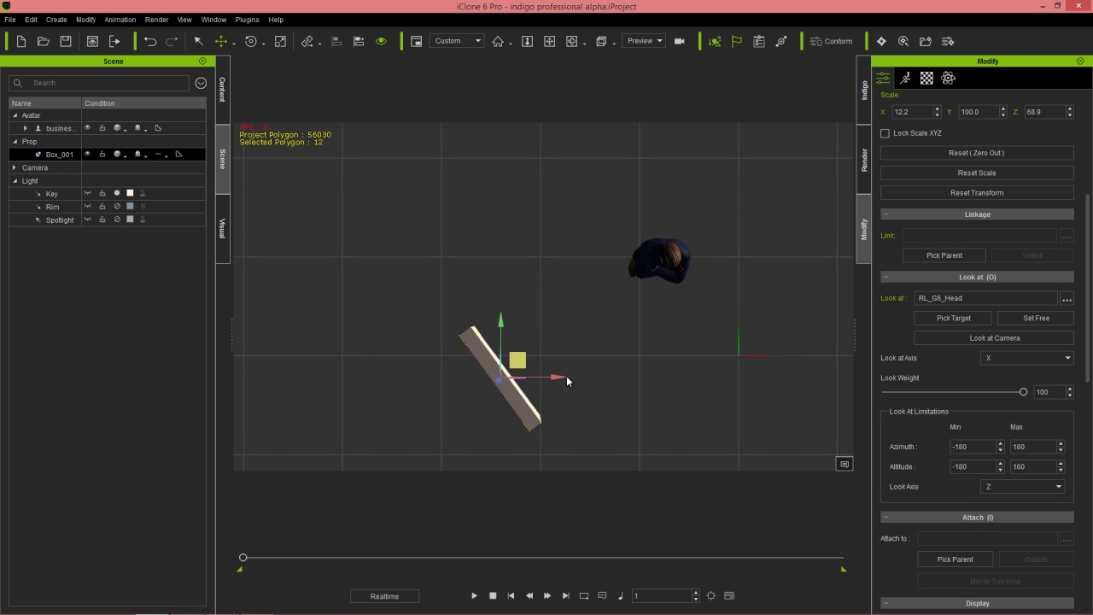
right_drag(566, 375, 589, 268)
click(864, 96)
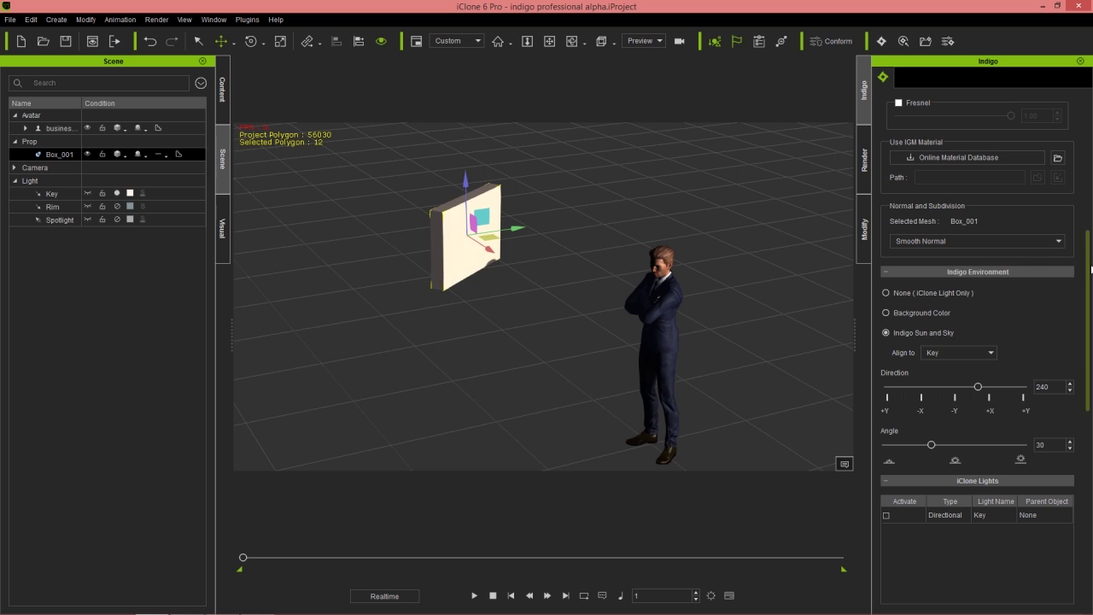
drag(1088, 267, 1087, 145)
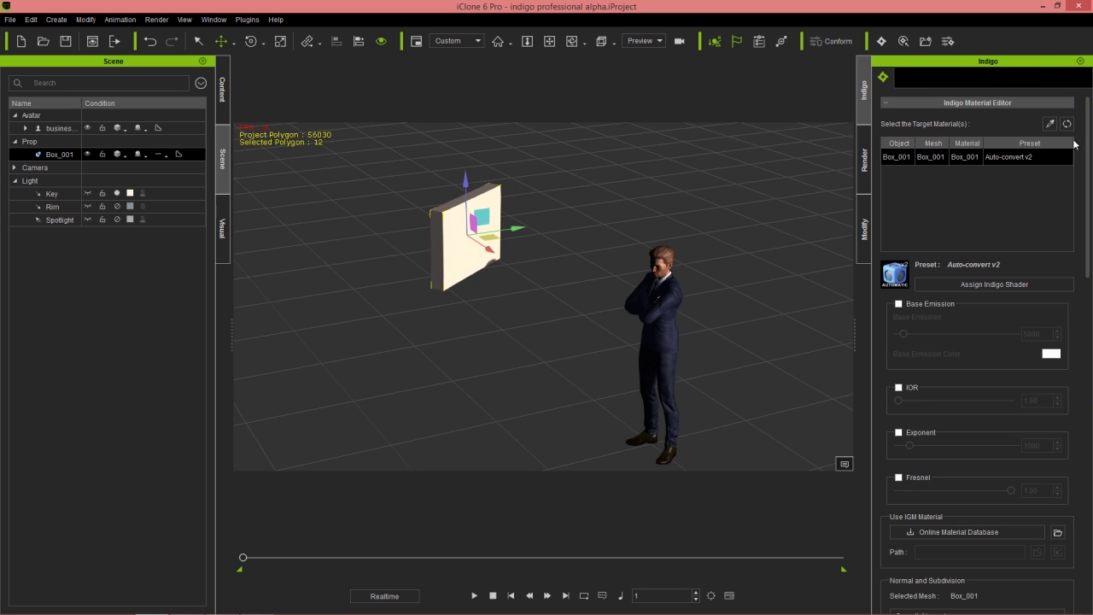
click(898, 303)
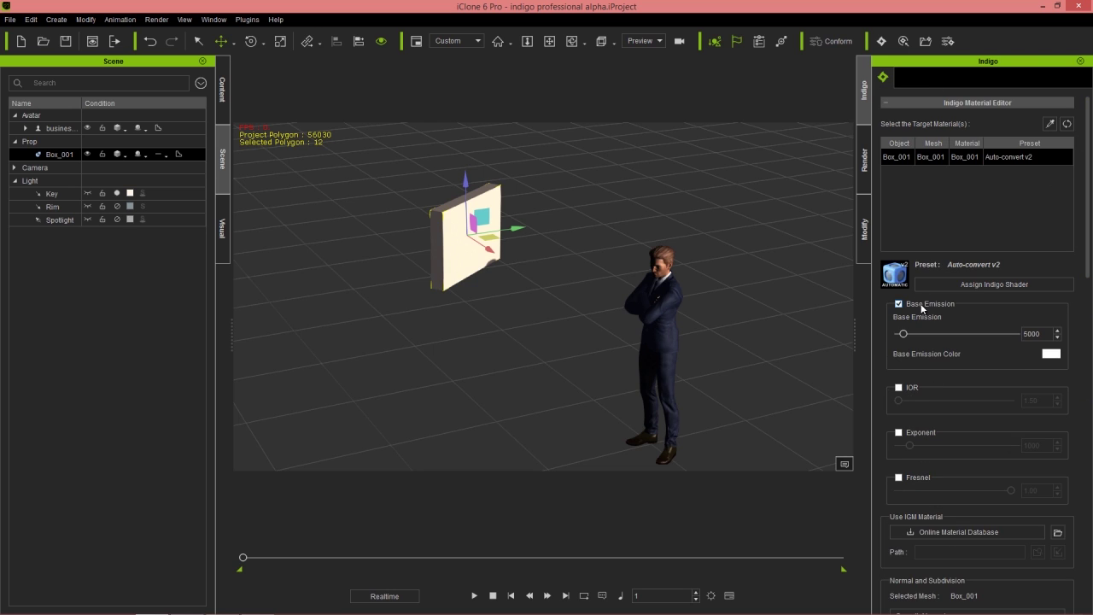
right_drag(548, 387, 620, 362)
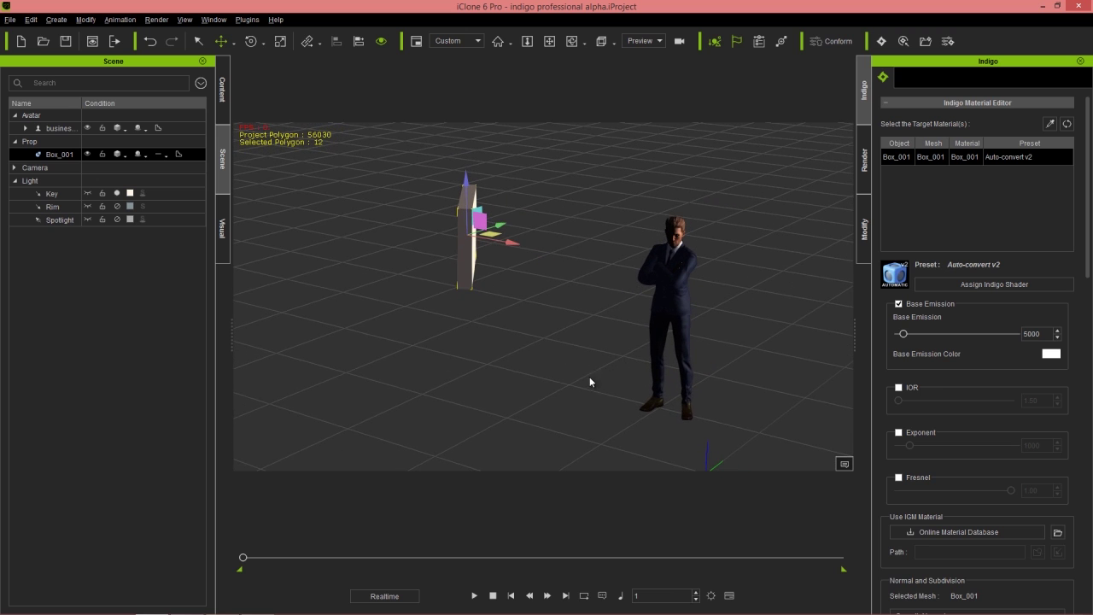
right_drag(649, 340, 633, 310)
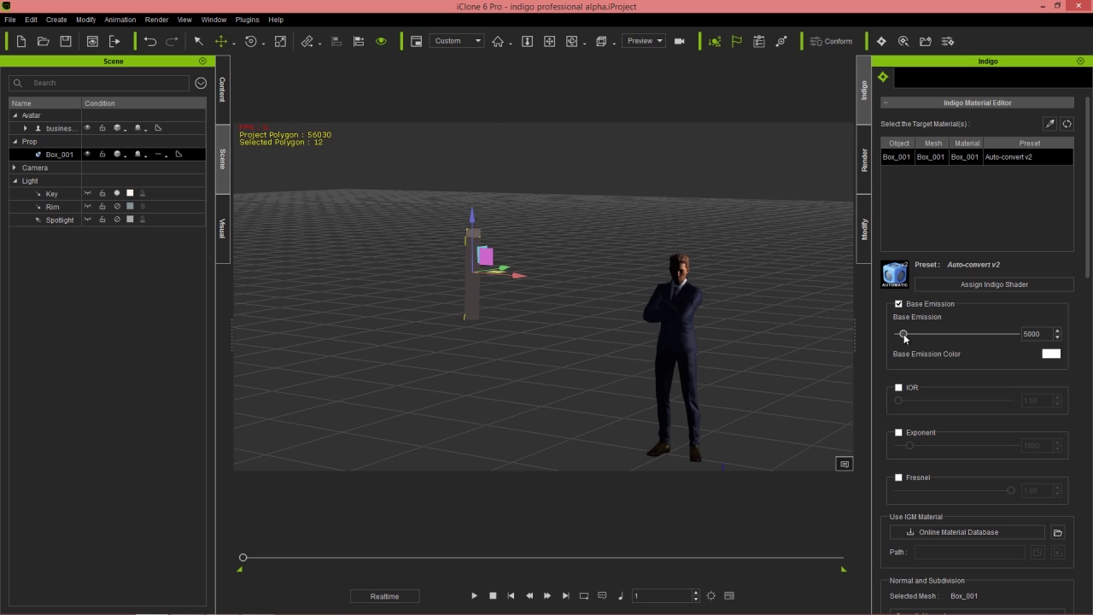
drag(906, 332, 917, 337)
Set the main viewport to the Camera view and start an Indigo render of the scene
click(662, 37)
click(641, 64)
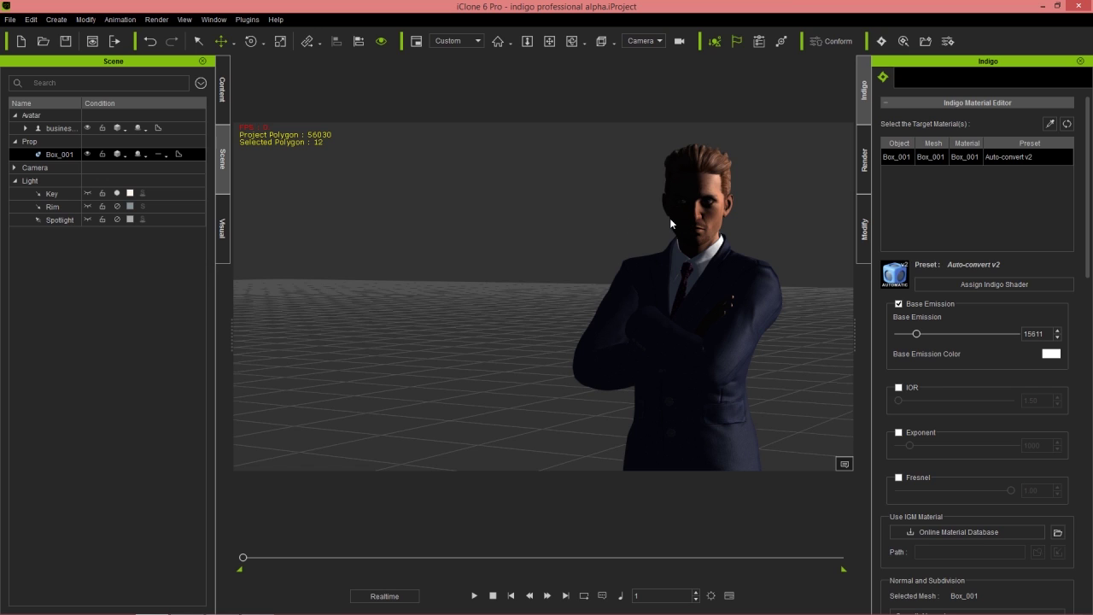
click(882, 41)
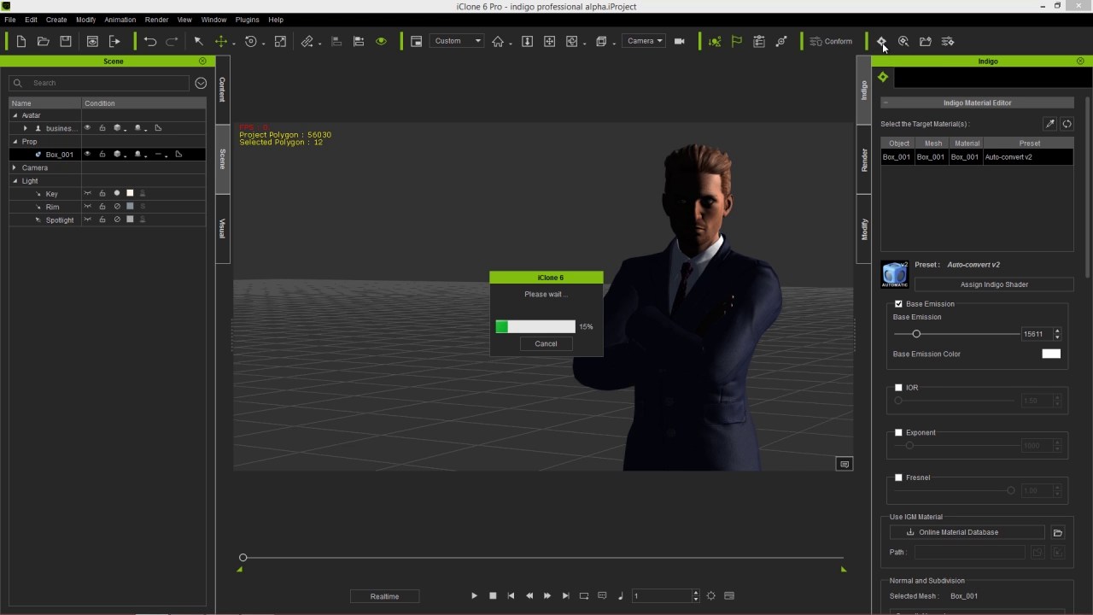
Switch to the earlier Indigo RT window and stop its running render
key(alt+Tab)
key(alt+Tab)
key(alt+Tab)
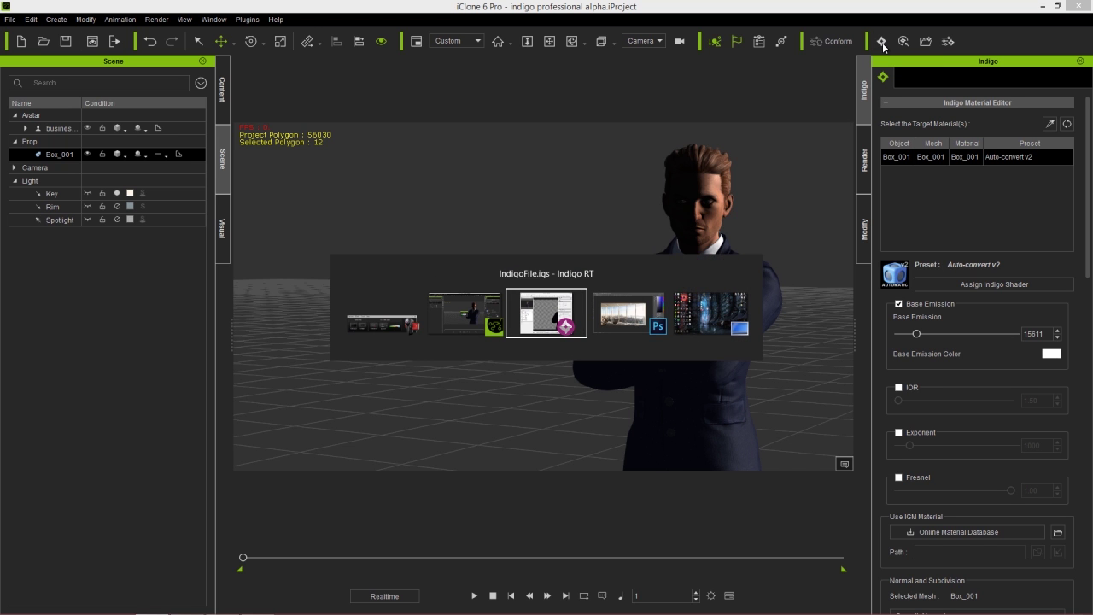
key(alt+Tab)
key(alt+Tab)
key(alt+Tab)
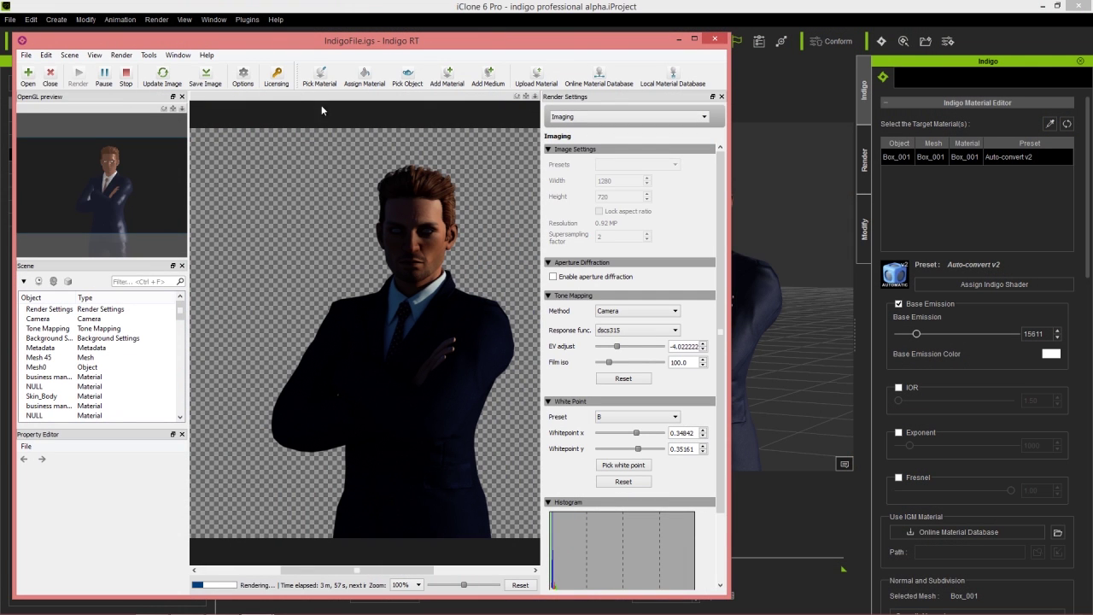
click(126, 76)
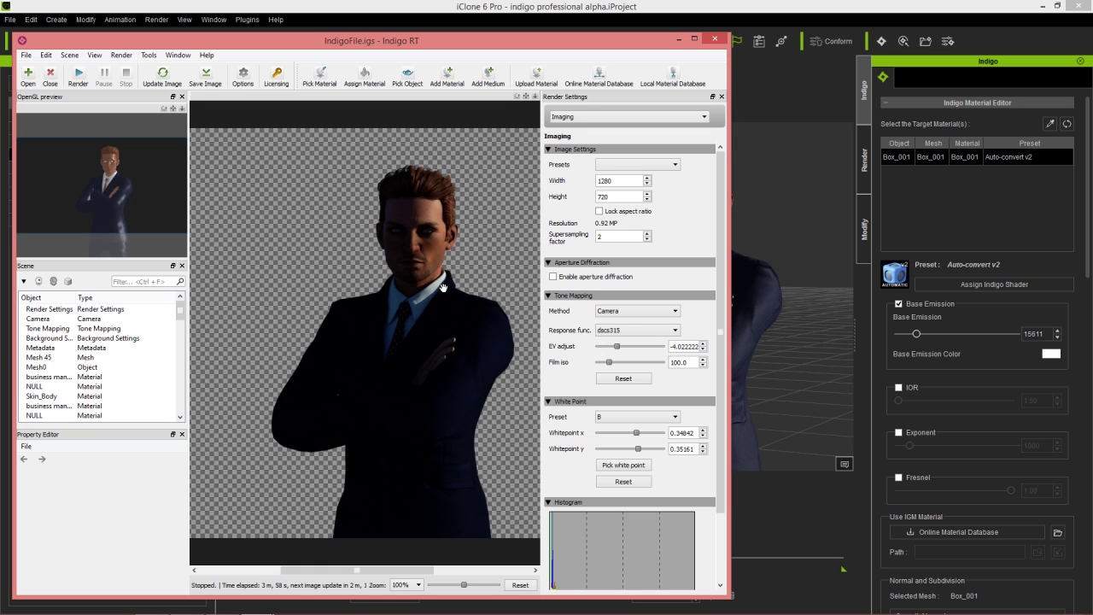
Switch to the new Indigo RT render and inspect the lighting on the businessman's face and suit
key(alt+Tab)
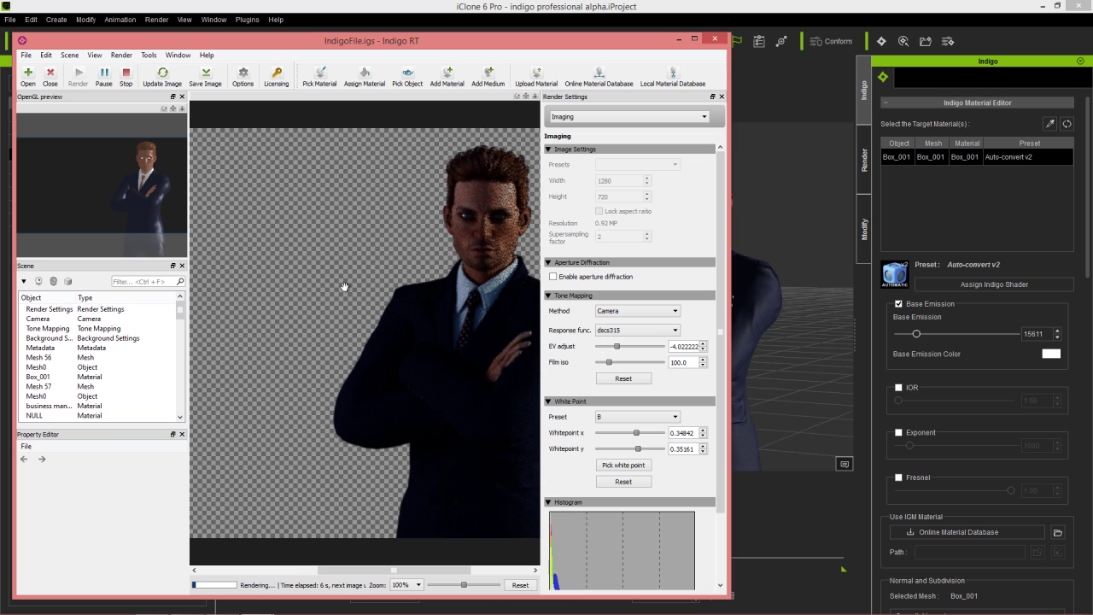
scroll(443, 272, down, 2)
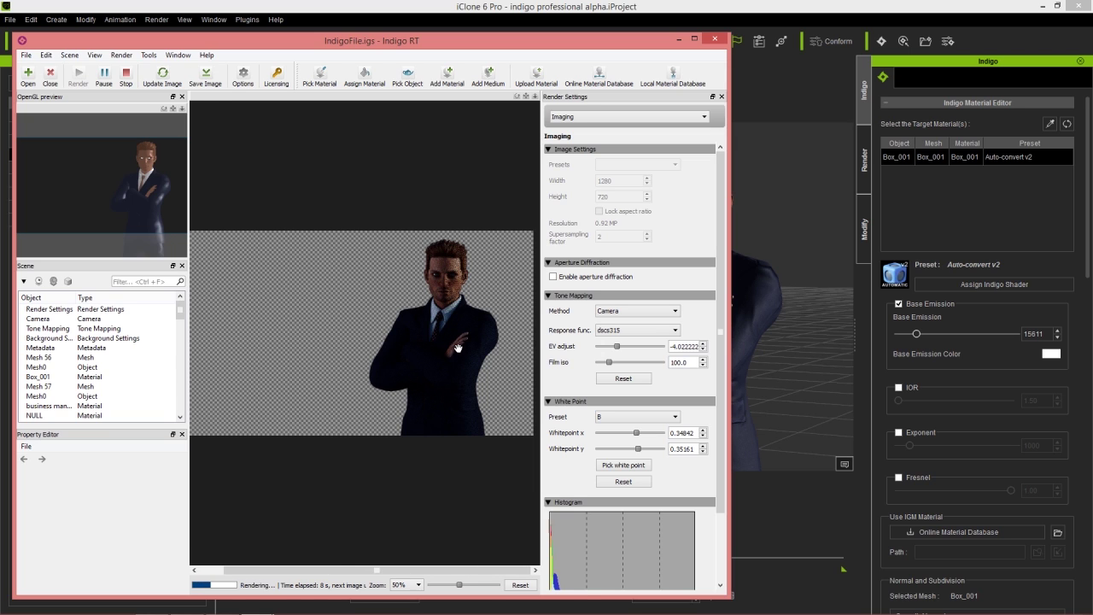
scroll(457, 348, up, 2)
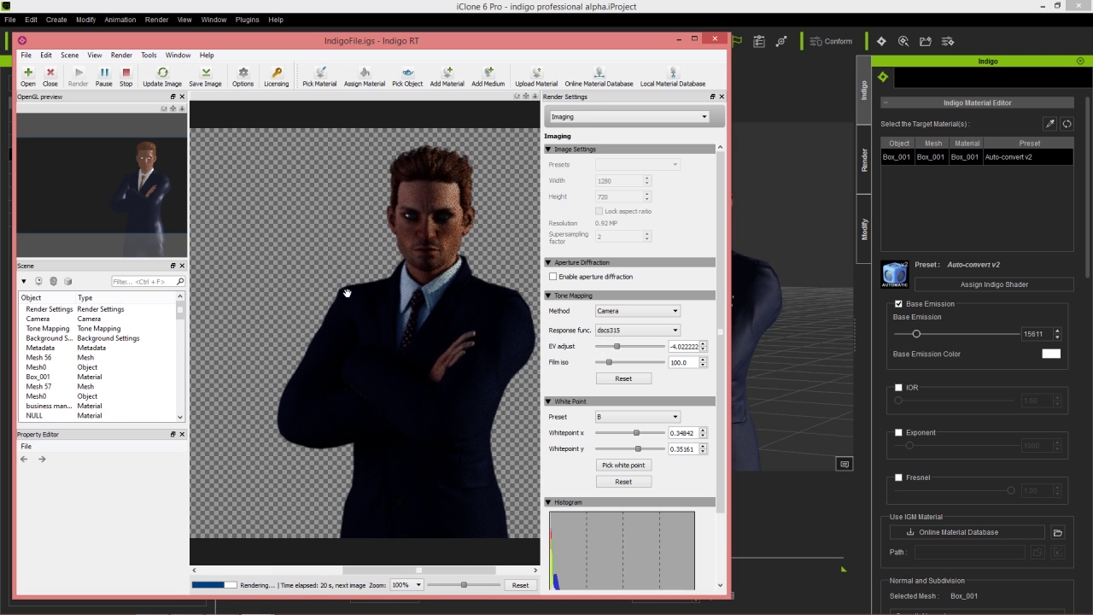
scroll(343, 299, down, 2)
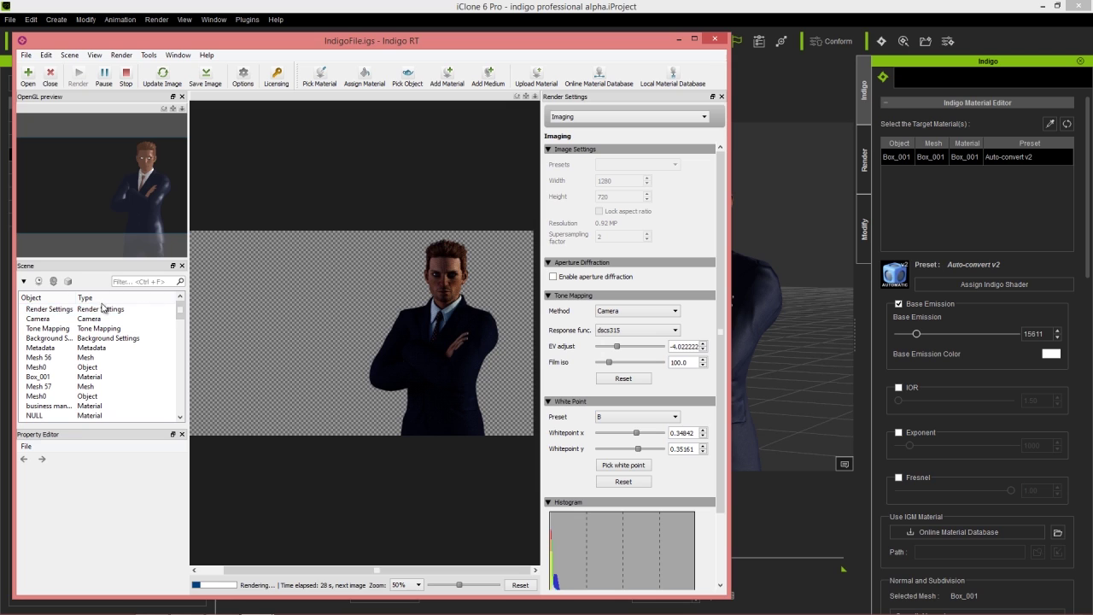
Return to iClone to check the box panel's name in the scene, and switch back to the new Indigo RT render
key(alt+Tab)
key(alt+Tab)
key(alt+Tab)
key(alt+Tab)
key(alt+Tab)
key(alt+Tab)
key(alt+Tab)
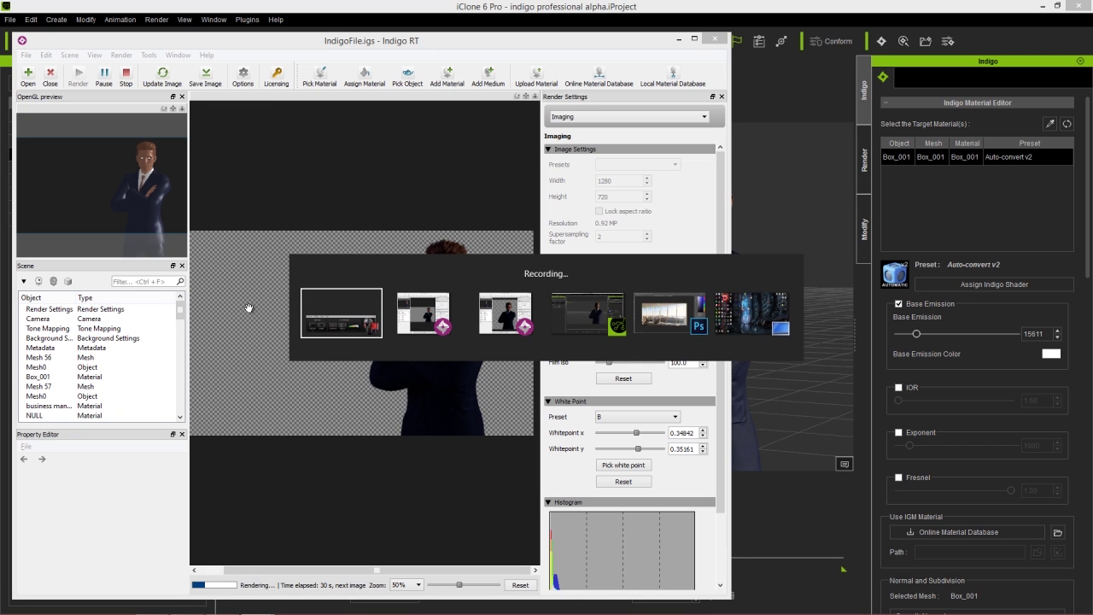
key(alt+Tab)
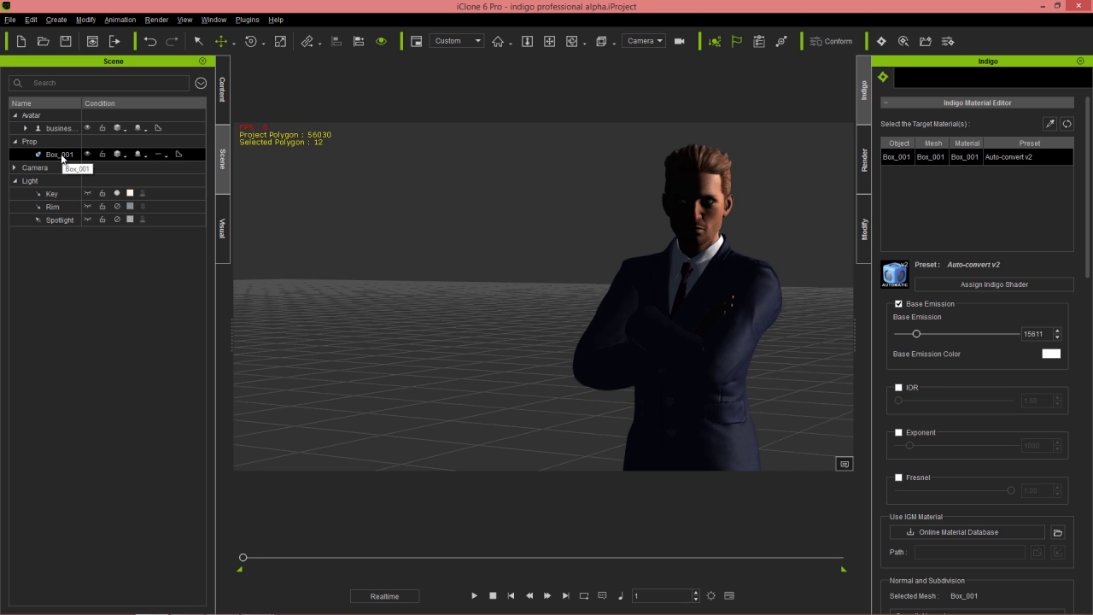
key(alt+Tab)
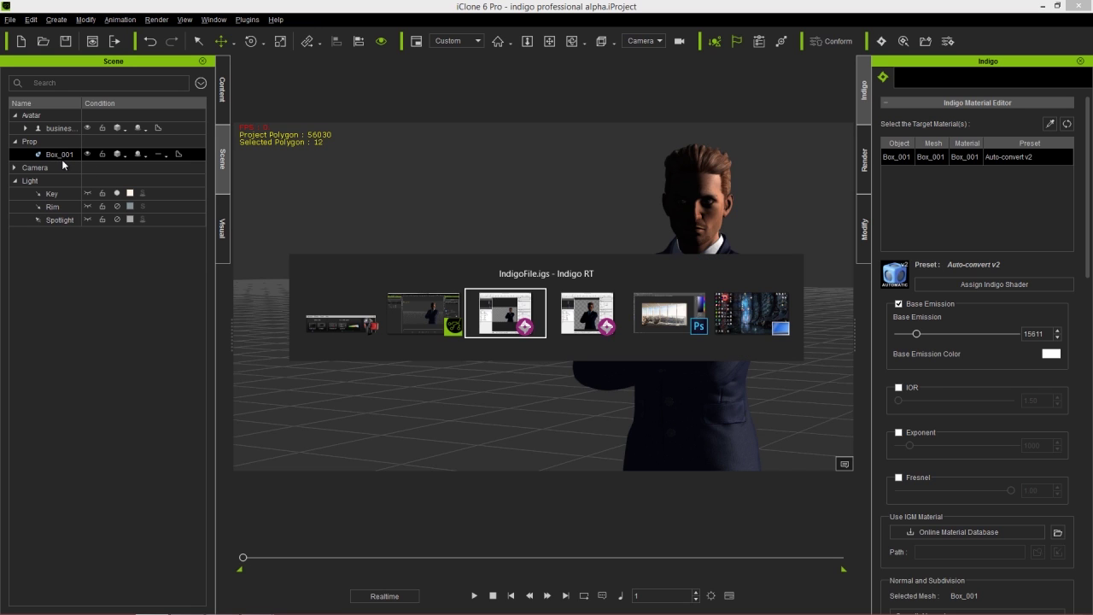
key(alt+Tab)
key(alt+Tab)
key(alt+Tab)
key(alt+Tab)
key(alt+Tab)
key(alt+Tab)
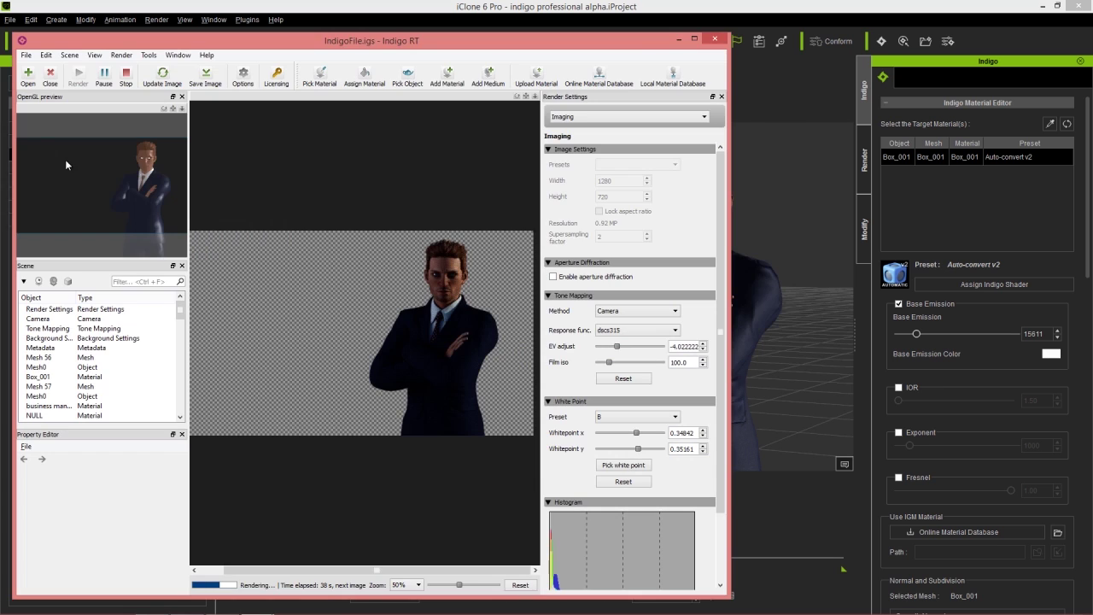
Filter the Indigo scene objects by "box" and open the Emission properties of the Box_001 material
click(133, 280)
text(x)
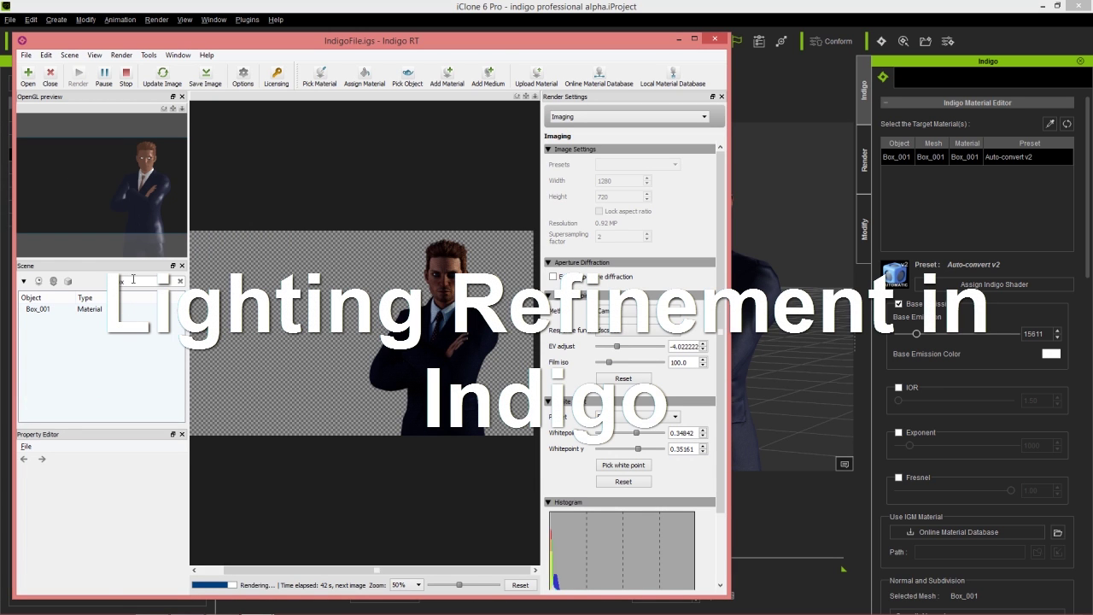
click(128, 308)
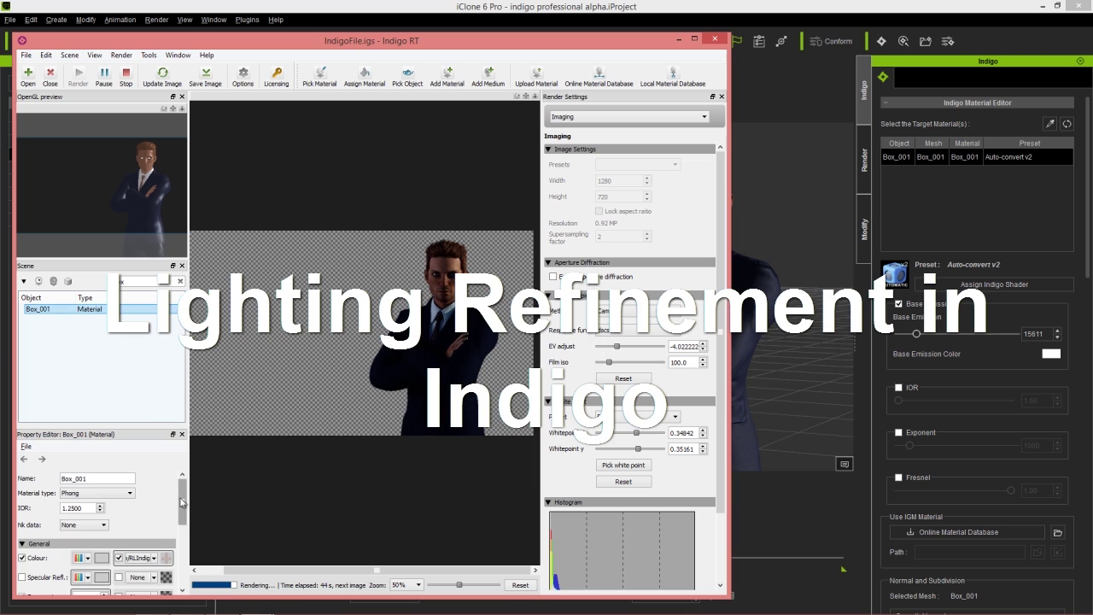
drag(181, 502, 178, 570)
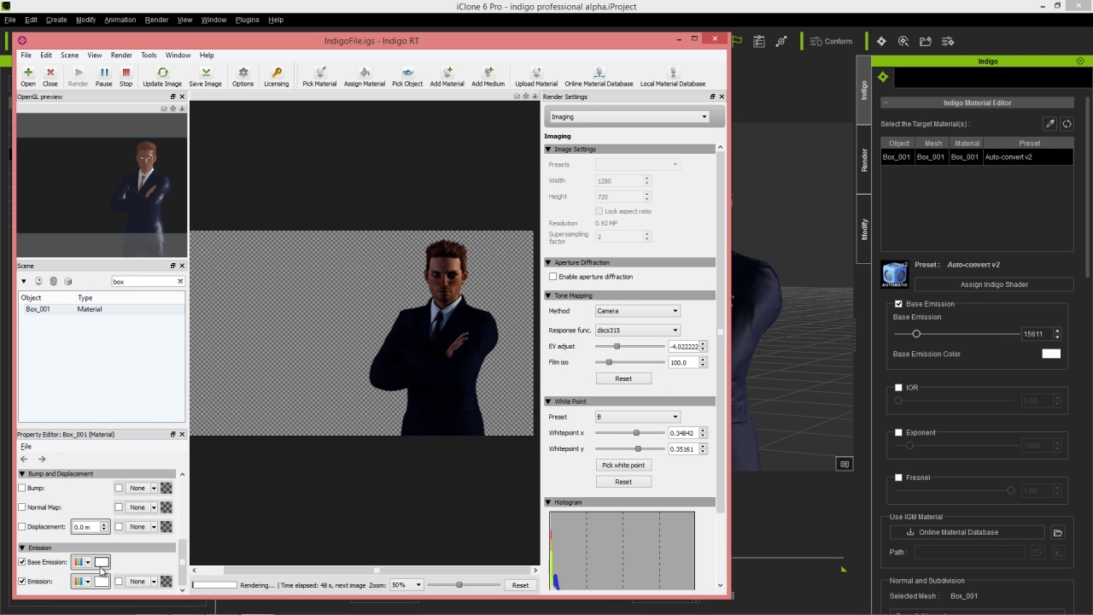
Try Base Emission gains of 50000 and 12000 for the Box_001 material, and settle on 16000
click(102, 561)
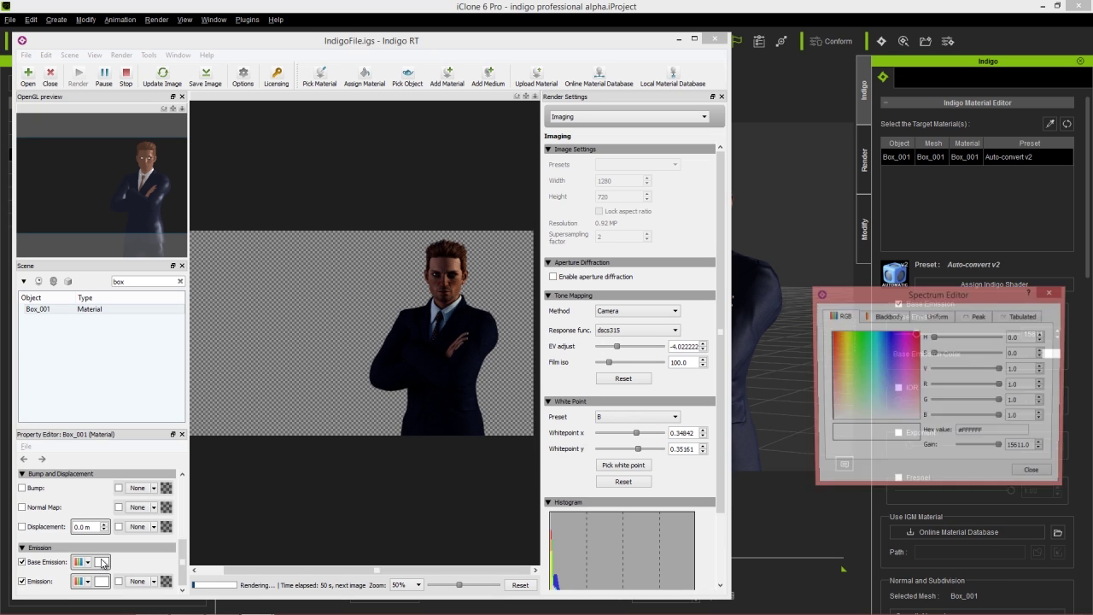
double_click(1035, 447)
text(5000)
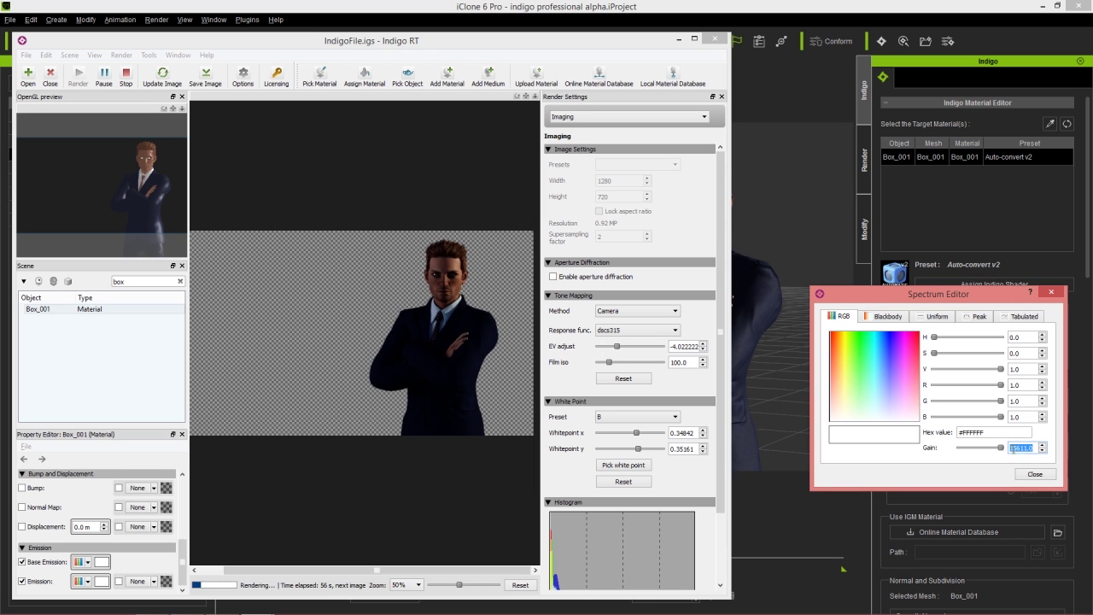
key(Return)
text(0)
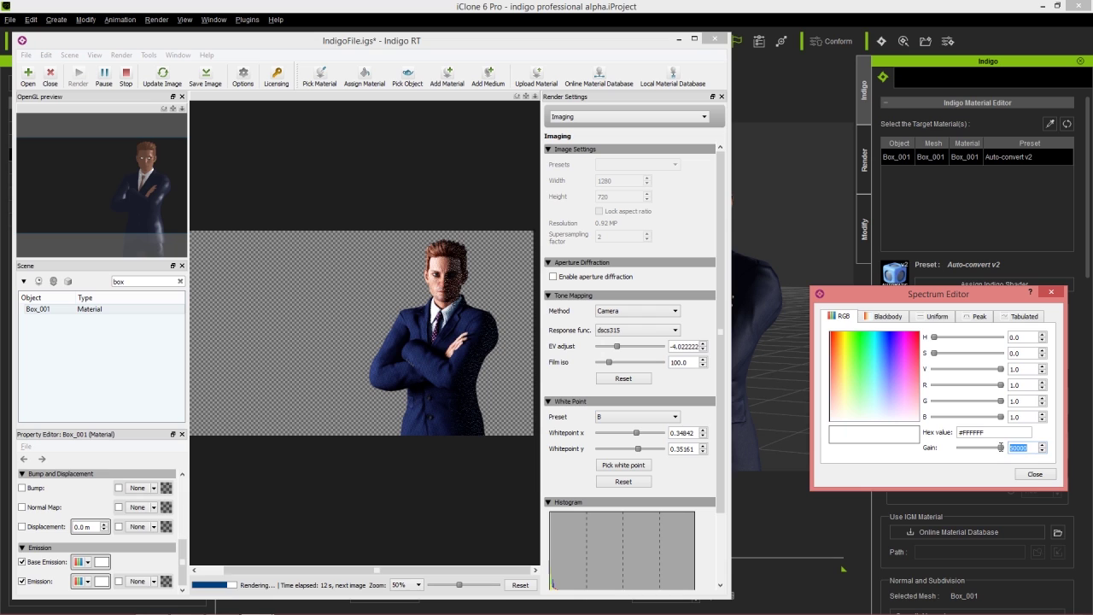
text(12000)
key(Return)
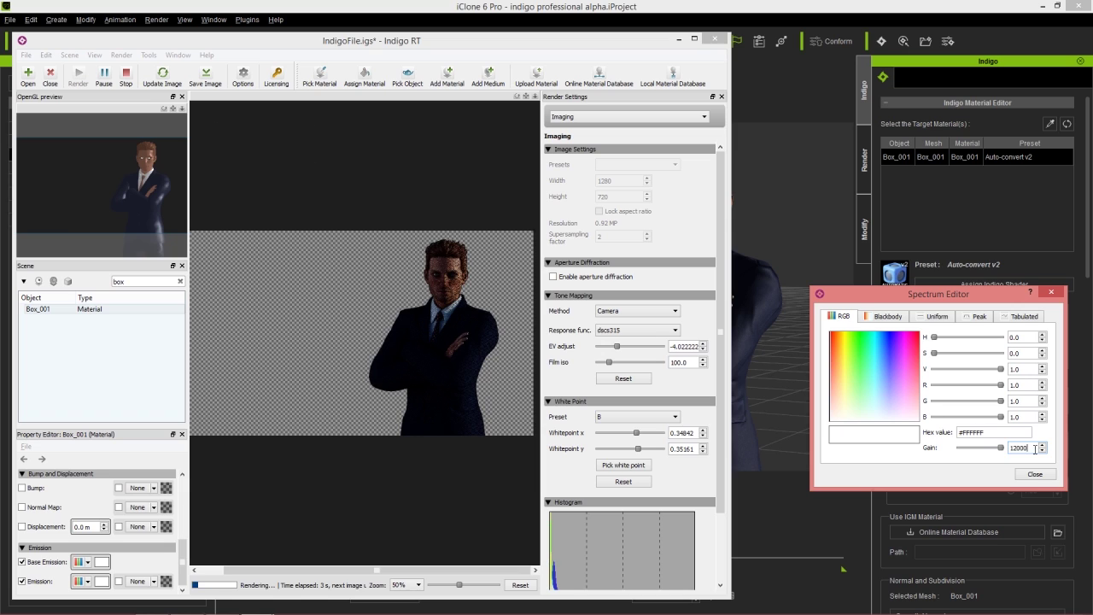
text(16000)
key(Return)
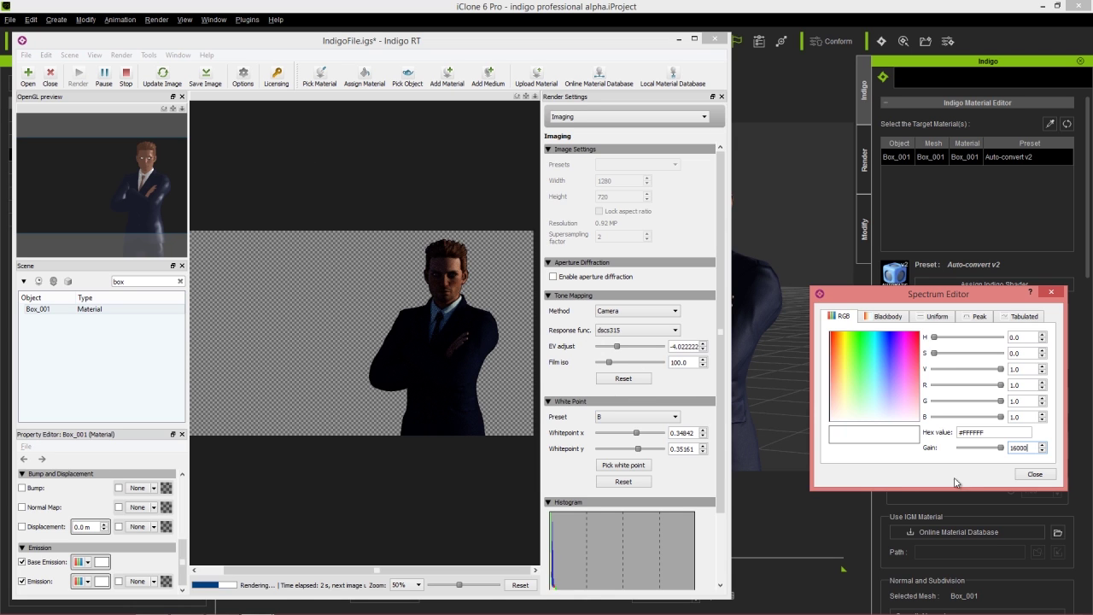
click(1036, 474)
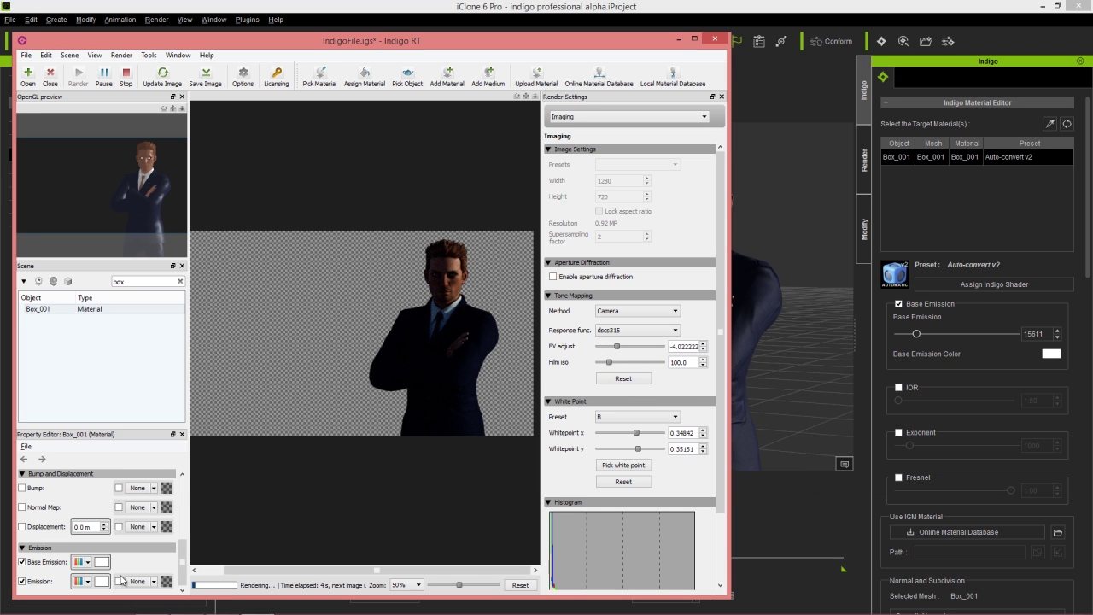
Try a higher gain for the Box_001 material's Emission colour, and restore the gain to 1.0
scroll(384, 359, up, 5)
scroll(384, 359, down, 5)
scroll(389, 358, up, 1)
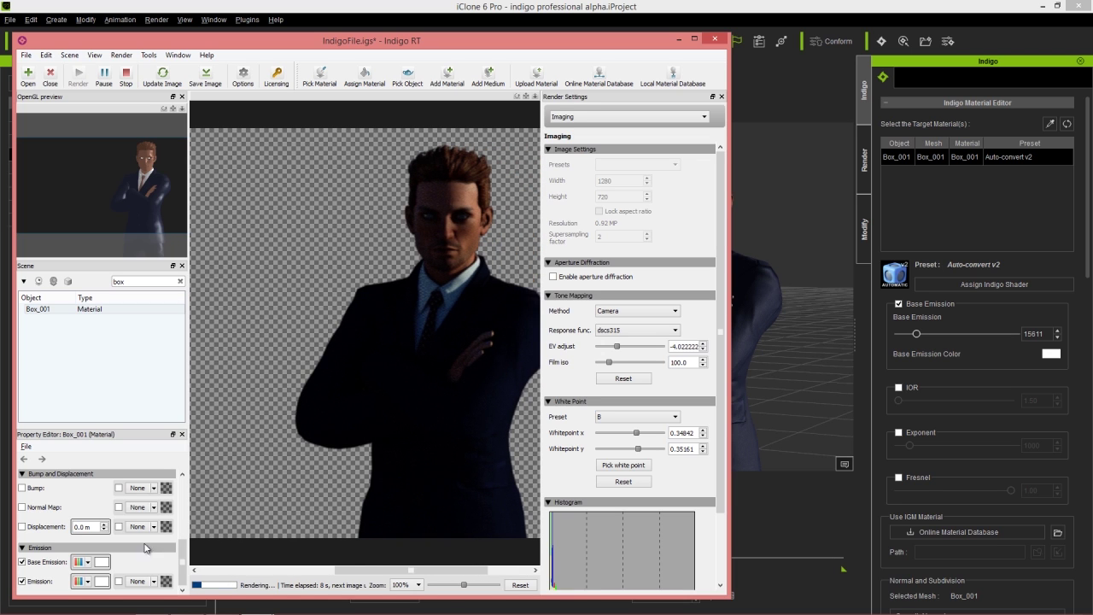
click(101, 580)
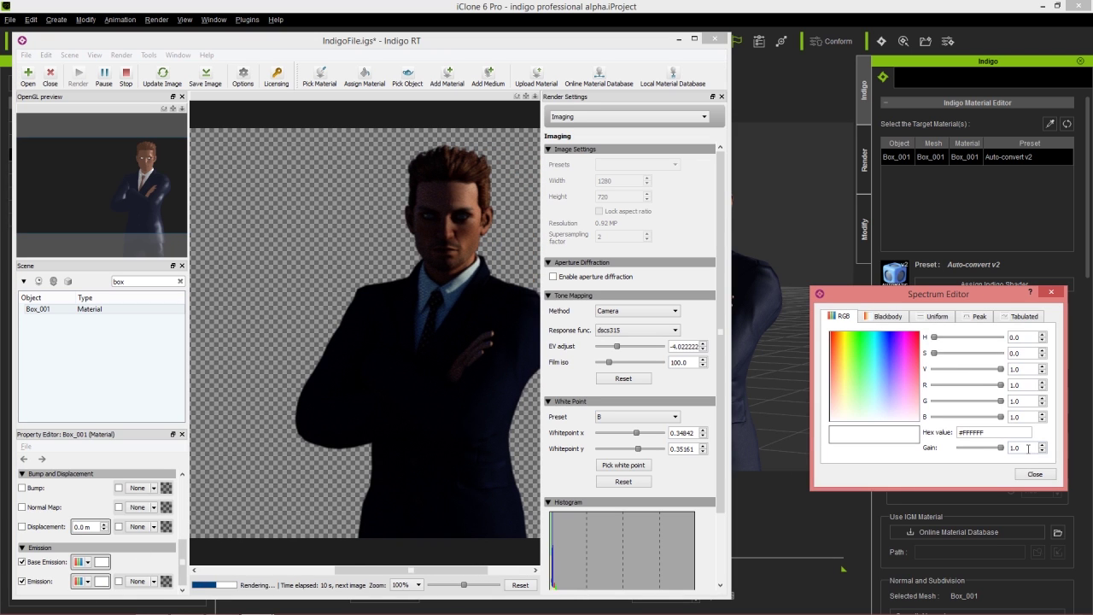
click(996, 451)
key(Return)
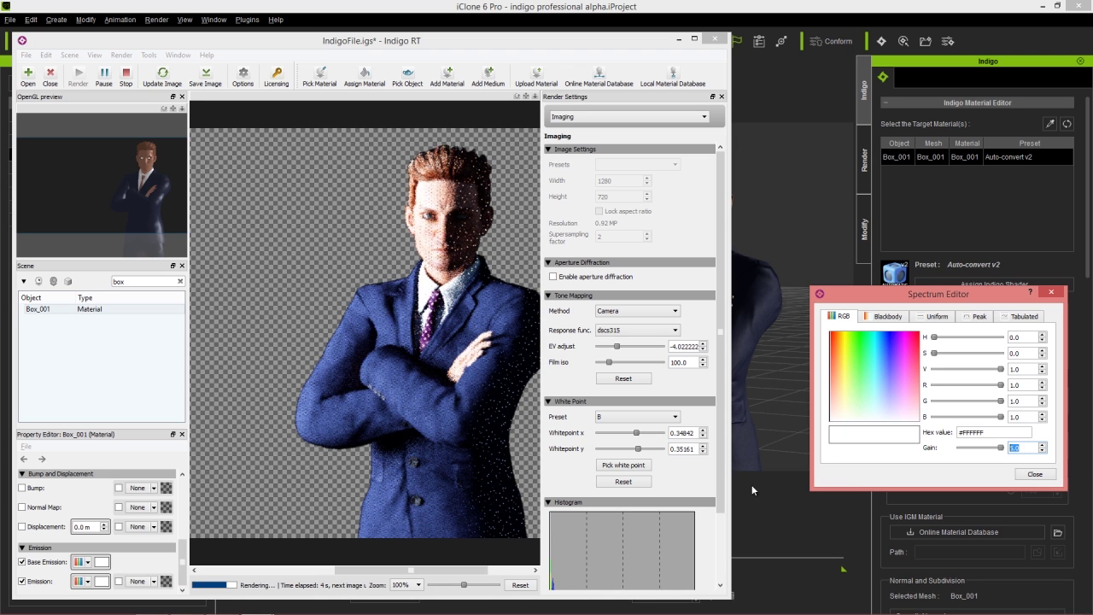
key(Return)
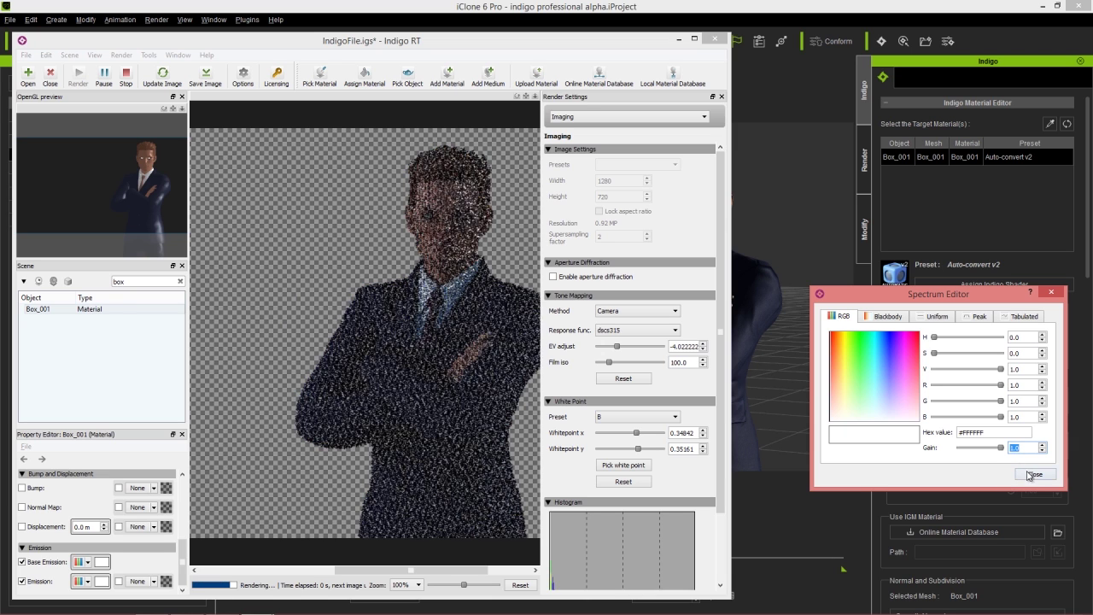
Set the Base Emission gain of the Box_001 material to 14000
click(1035, 474)
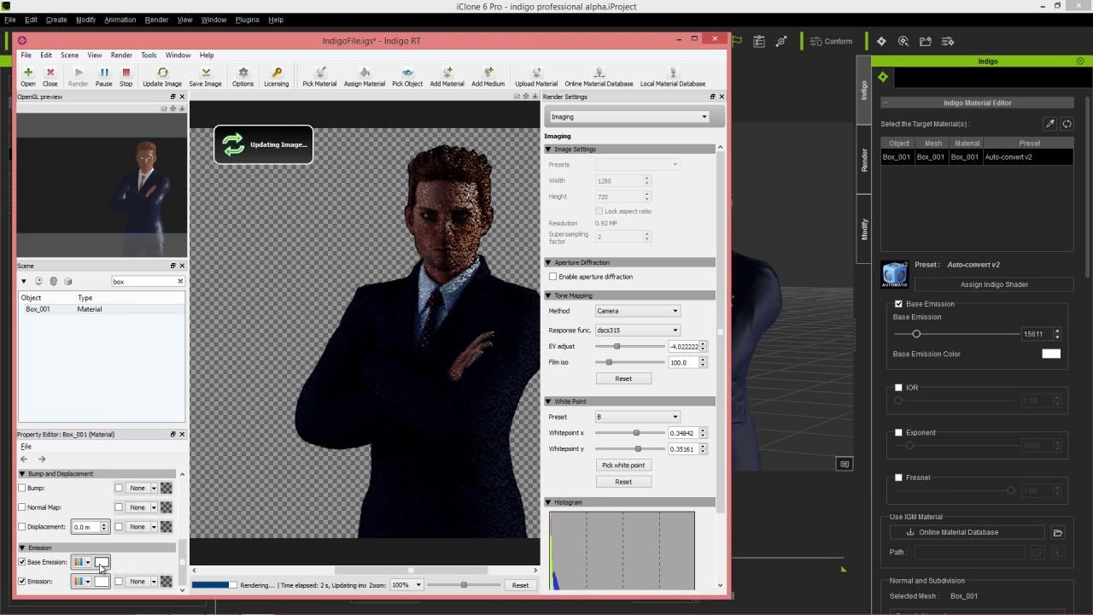
click(101, 561)
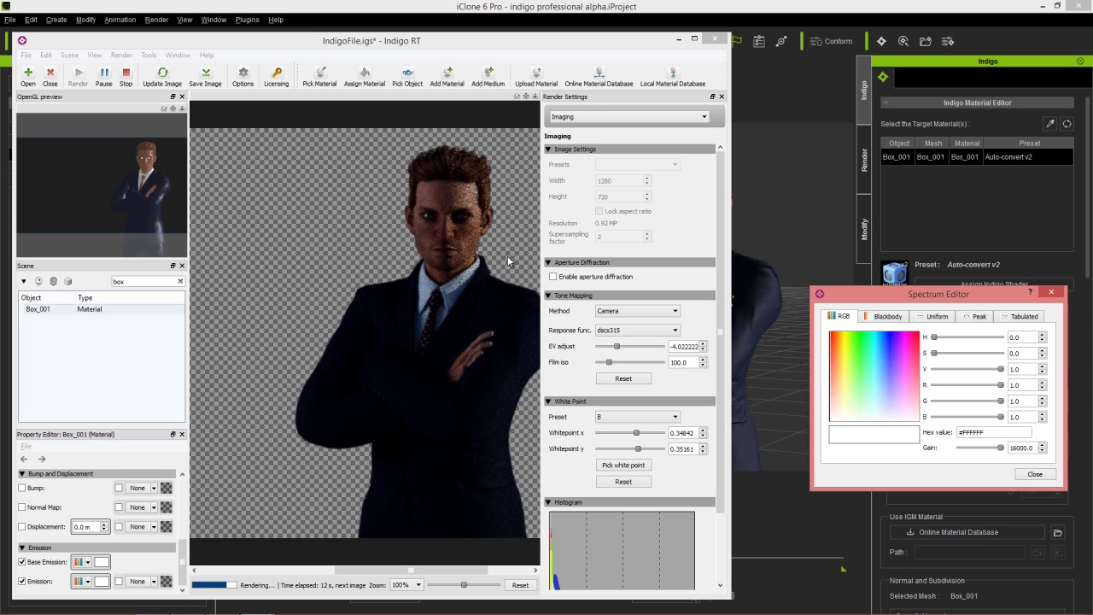
double_click(1021, 447)
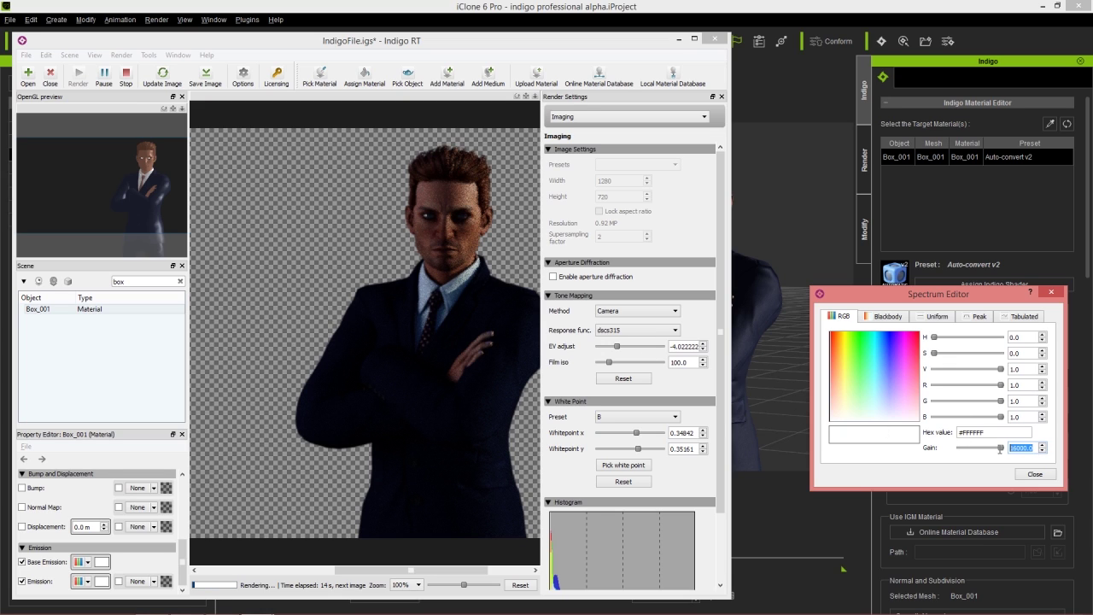
text(14000)
key(Return)
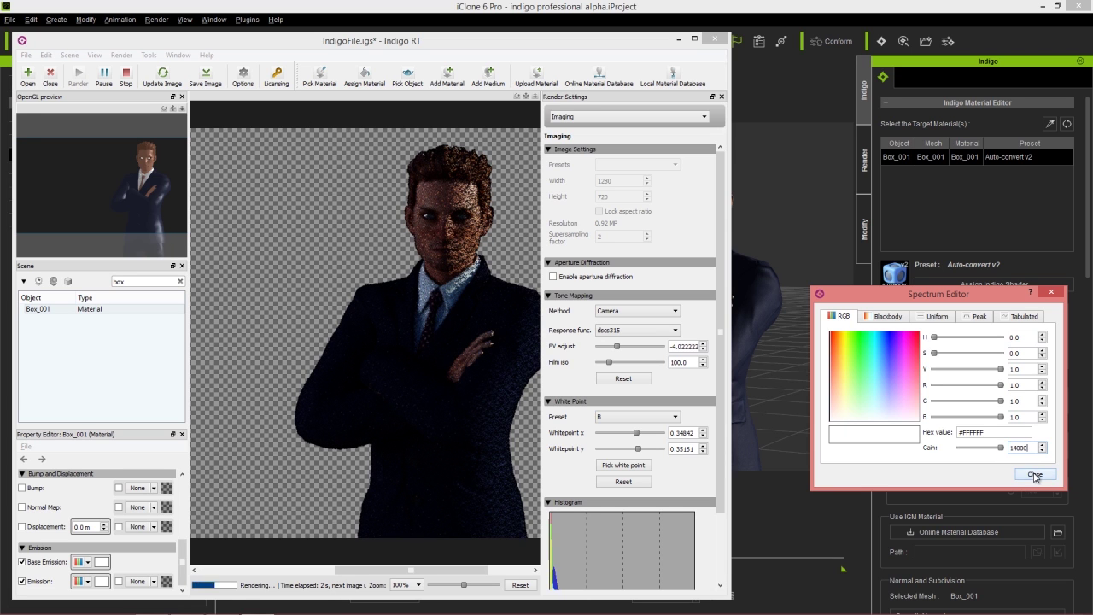
click(1034, 475)
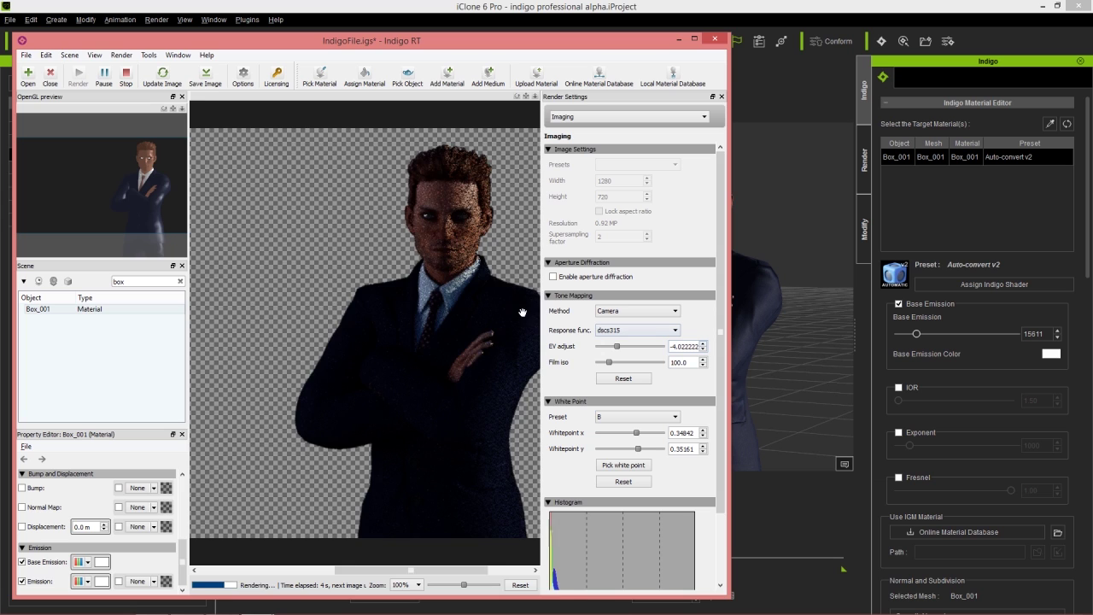
Inspect the relit businessman render up close and at full frame, and switch to the office photo in Photoshop to compare the lighting
scroll(493, 300, down, 2)
scroll(492, 300, up, 2)
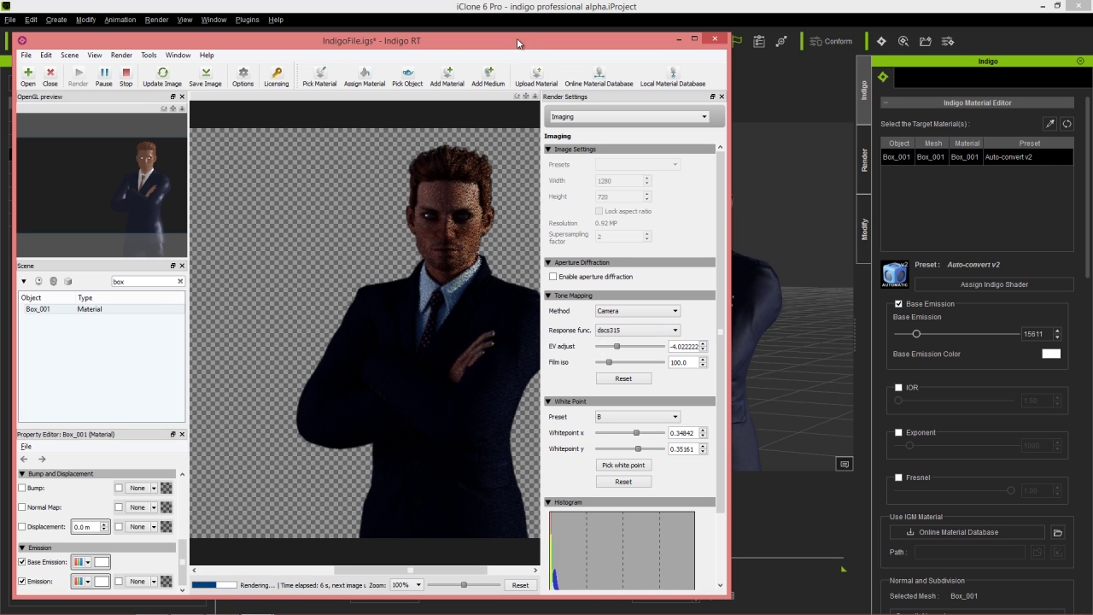
drag(514, 49, 621, 43)
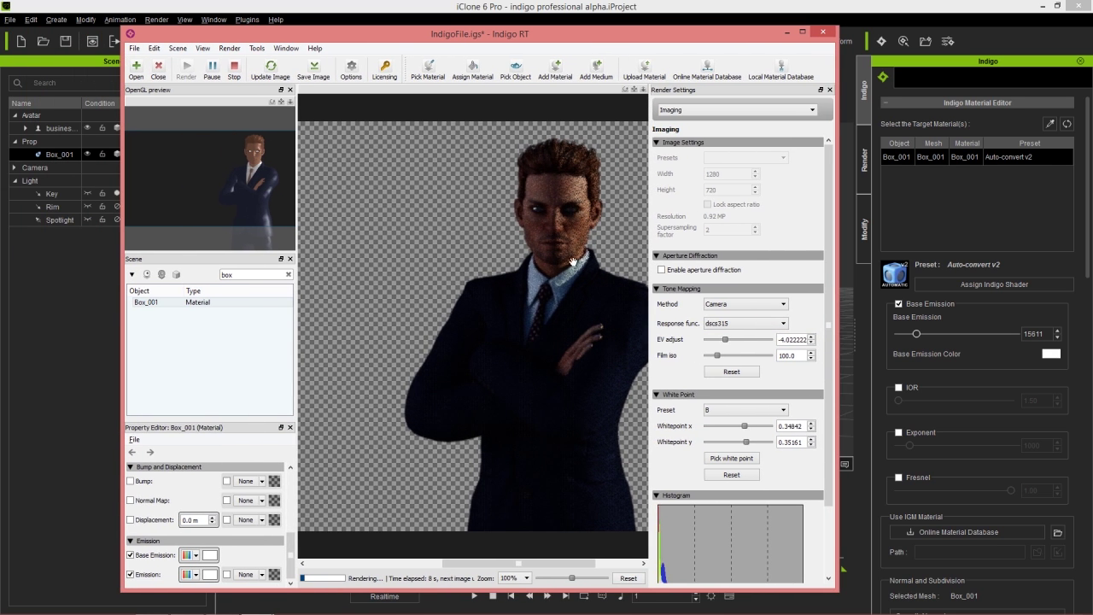
scroll(573, 271, down, 2)
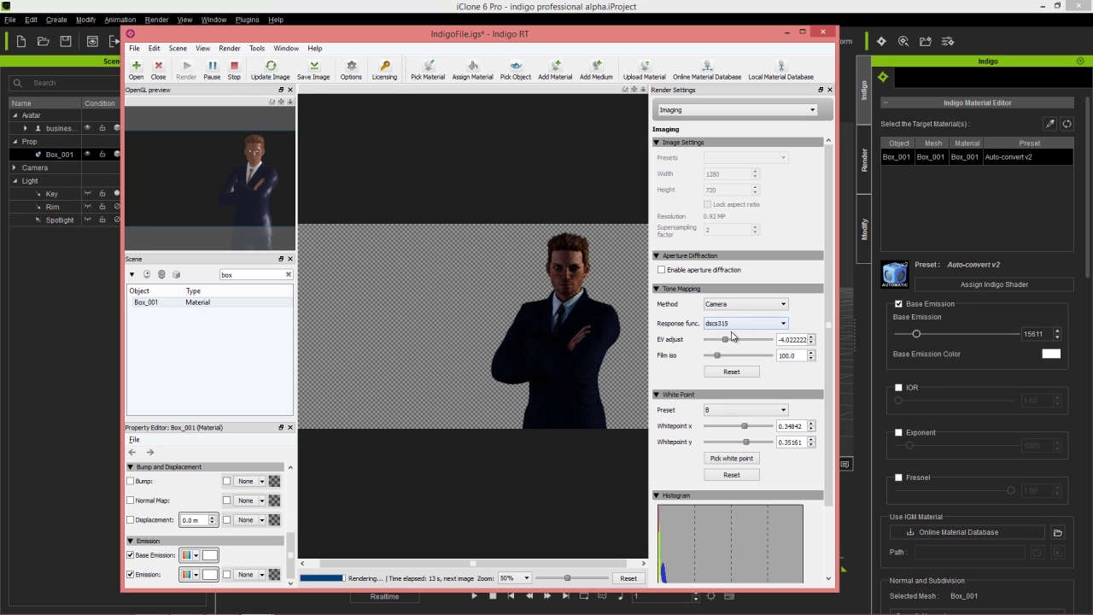
scroll(532, 343, up, 2)
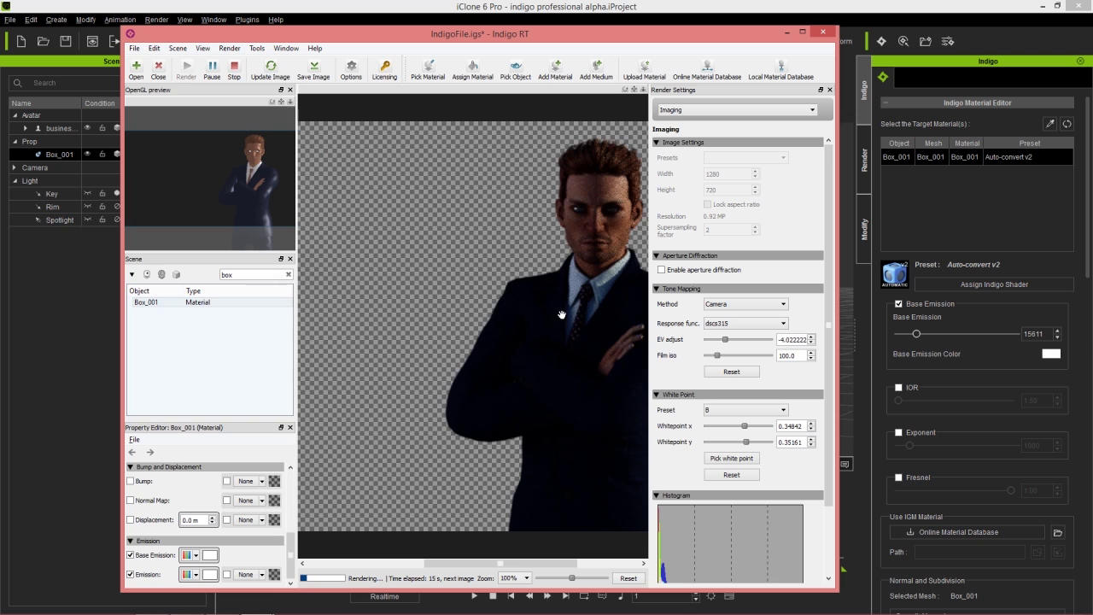
scroll(561, 315, down, 1)
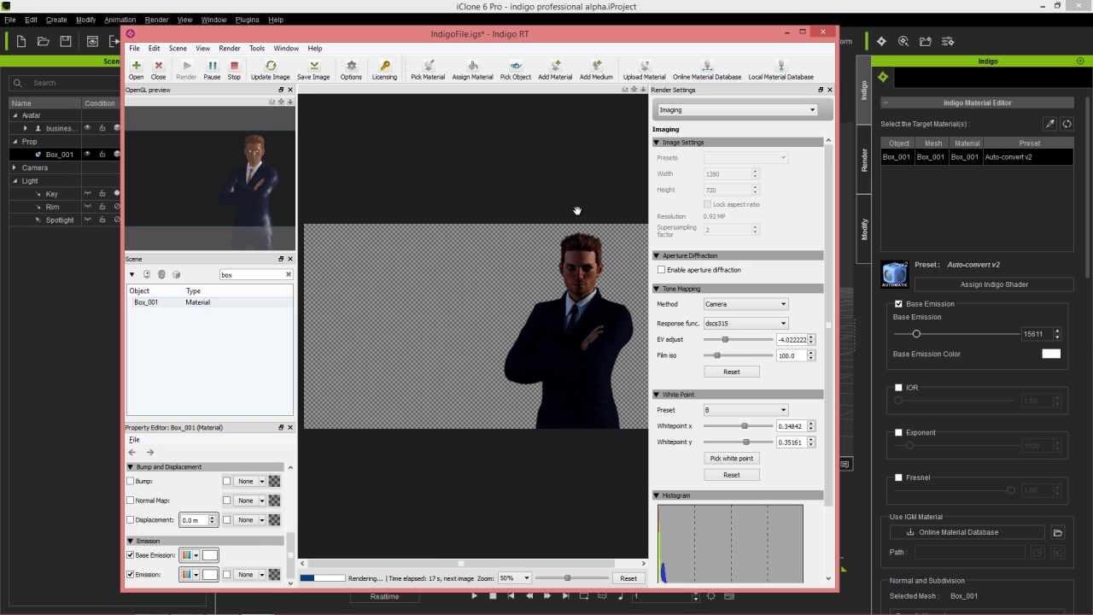
key(alt+Tab)
key(alt+Tab)
key(alt+Tab)
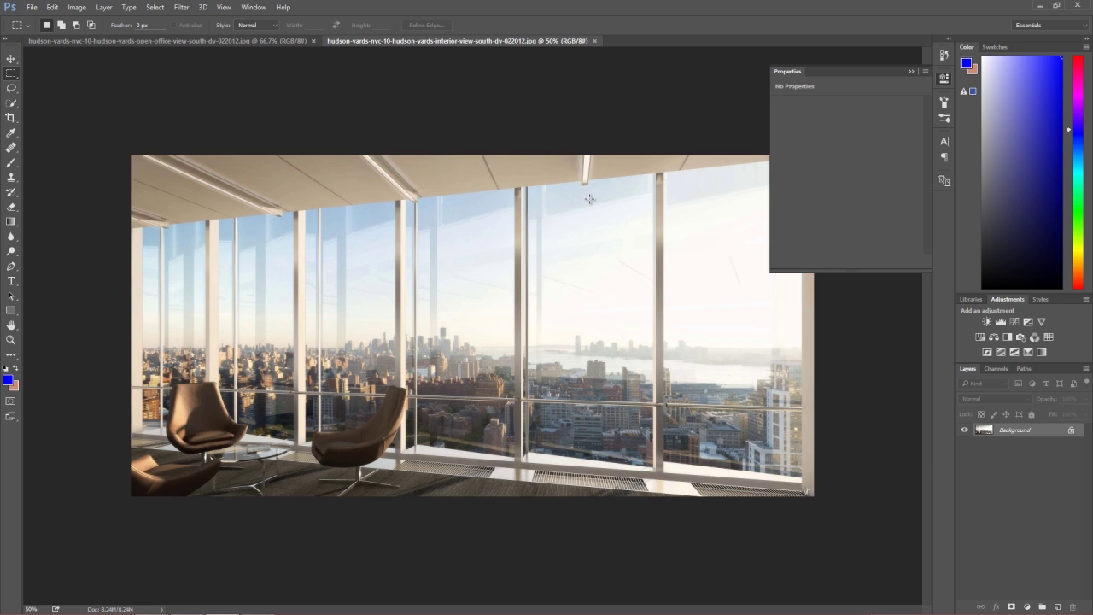
Switch to the older, stopped Indigo RT render window and close it
key(alt+Tab)
key(alt+Tab)
key(alt+Tab)
key(alt+Tab)
key(alt+Tab)
key(alt+Tab)
key(alt+Tab)
key(alt+Tab)
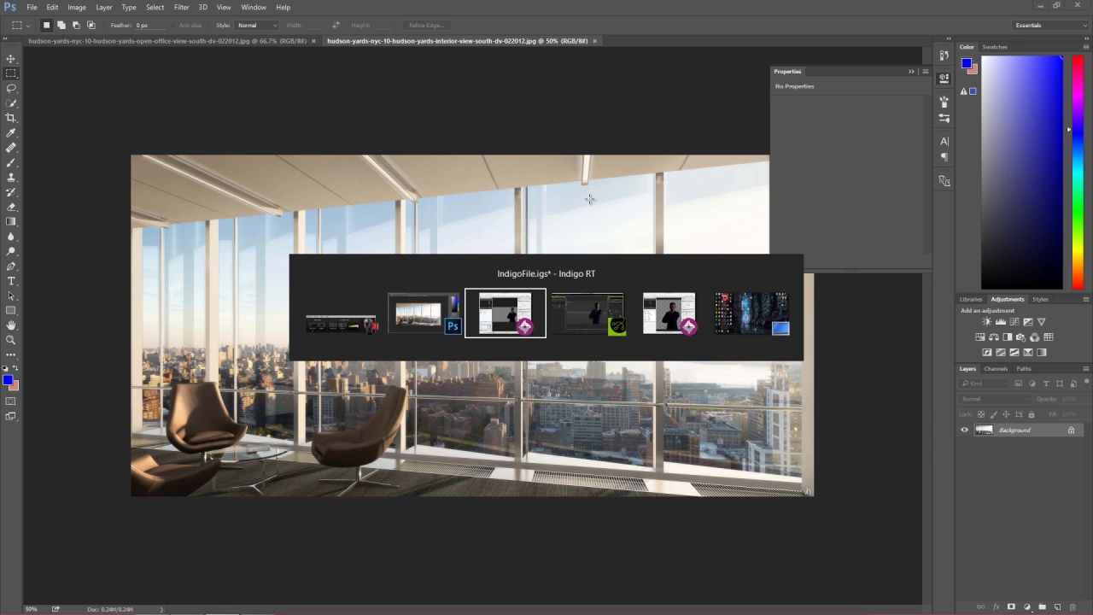
key(alt+Tab)
key(alt+Tab)
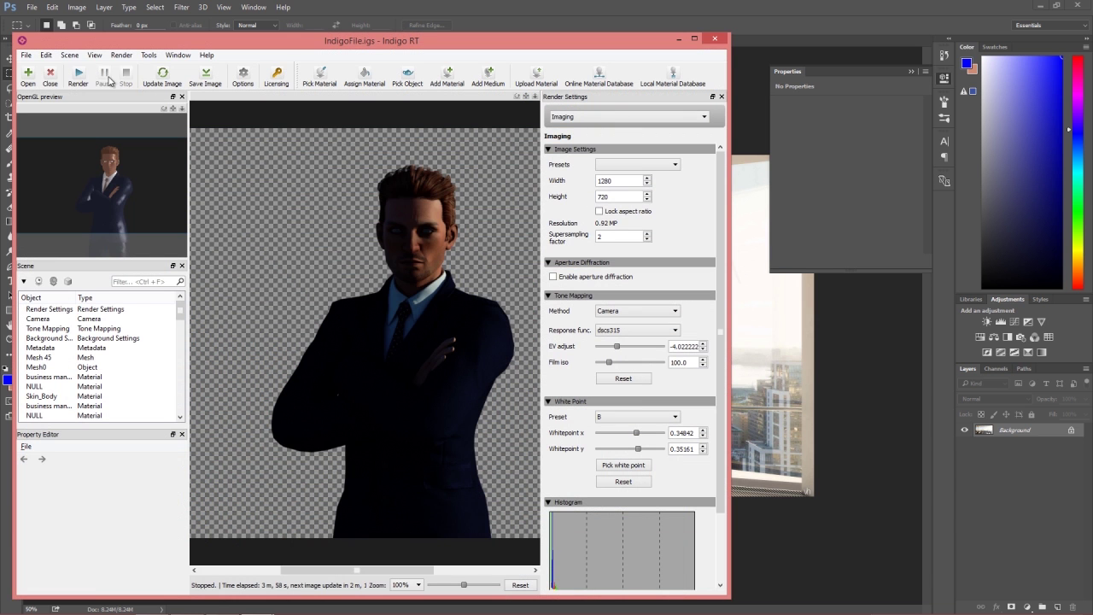
click(715, 39)
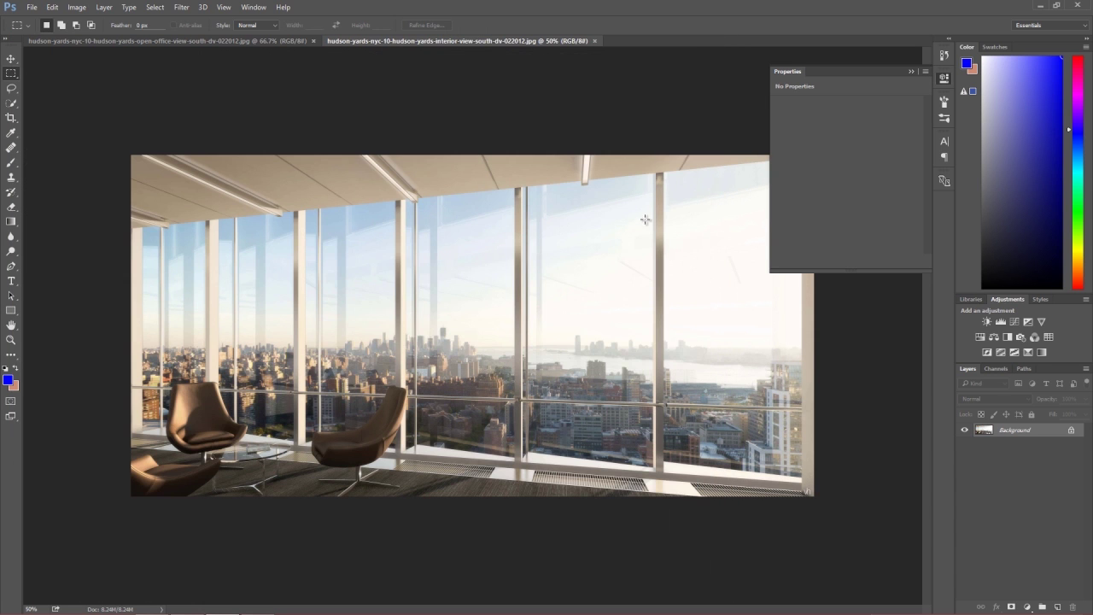
Switch back to the running Indigo RT render and place its window beside the office photo for comparison
key(alt+Tab)
key(alt+Tab)
key(alt+Tab)
key(alt+Tab)
key(alt+Tab)
key(alt+Tab)
key(alt+Tab)
key(alt+Tab)
key(alt+Tab)
key(alt+Tab)
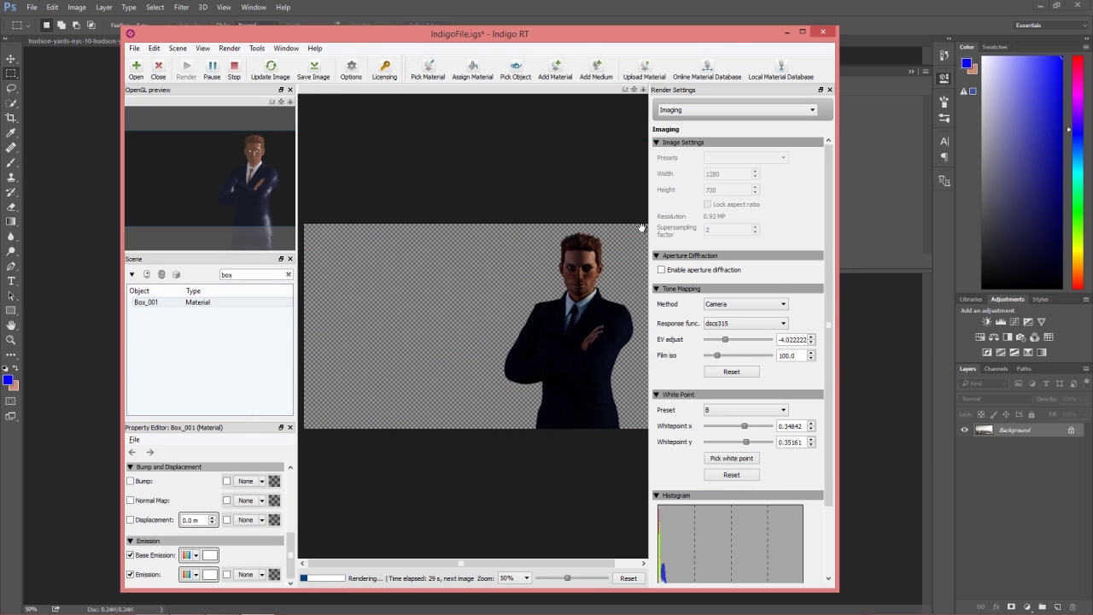
drag(582, 345, 555, 345)
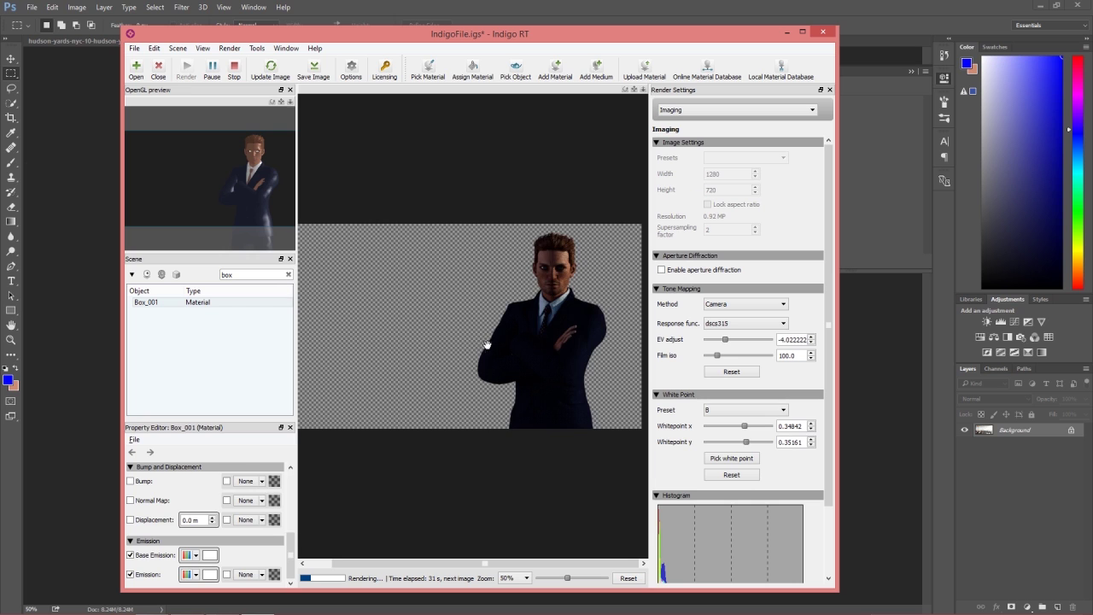
scroll(486, 345, up, 3)
scroll(486, 345, down, 1)
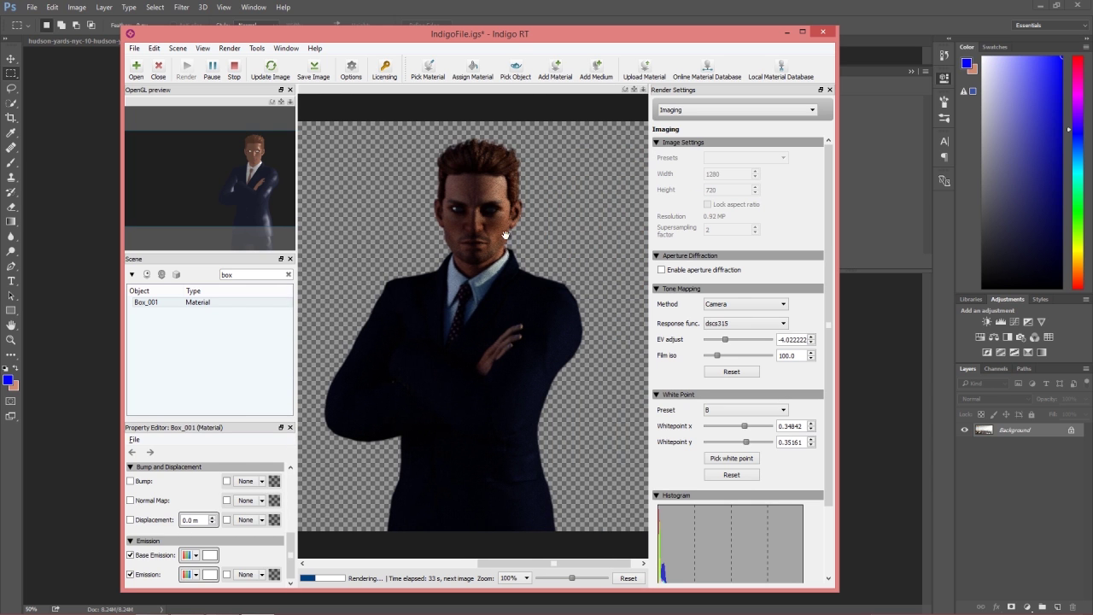
drag(514, 34, 766, 74)
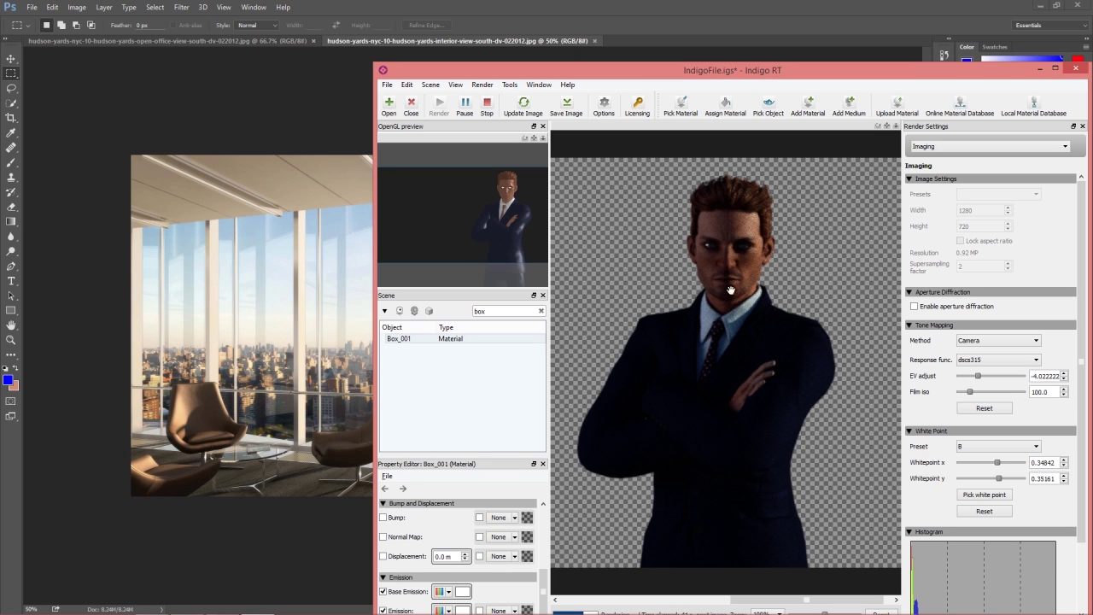
drag(819, 79, 817, 76)
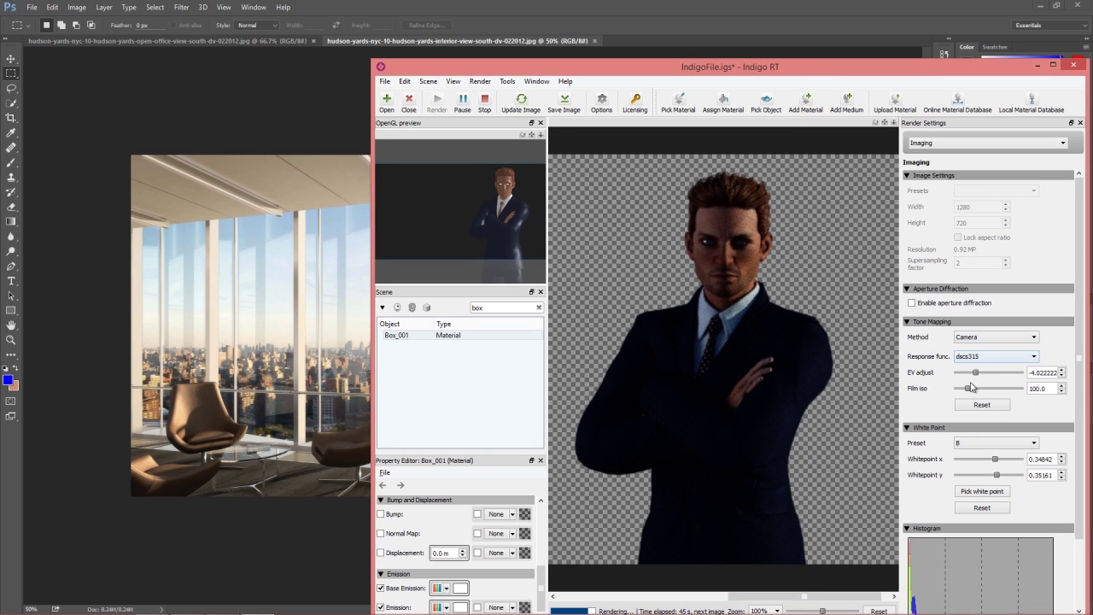
Balance the Camera tone mapping against the office photo, with EV adjust at -3.9 and Film iso at 220
drag(969, 390, 978, 390)
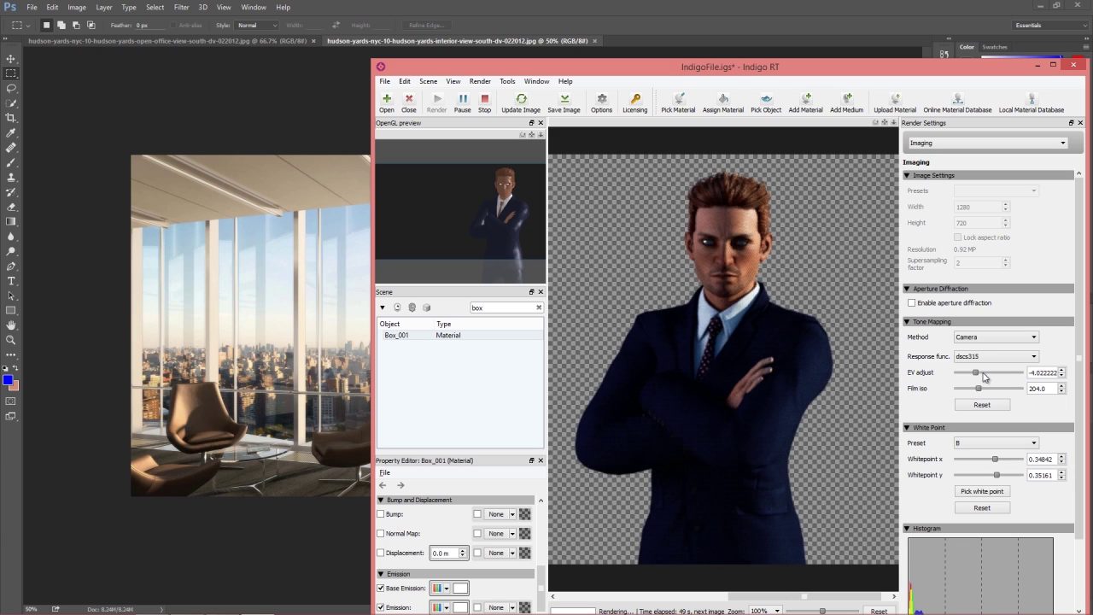
drag(978, 378, 980, 374)
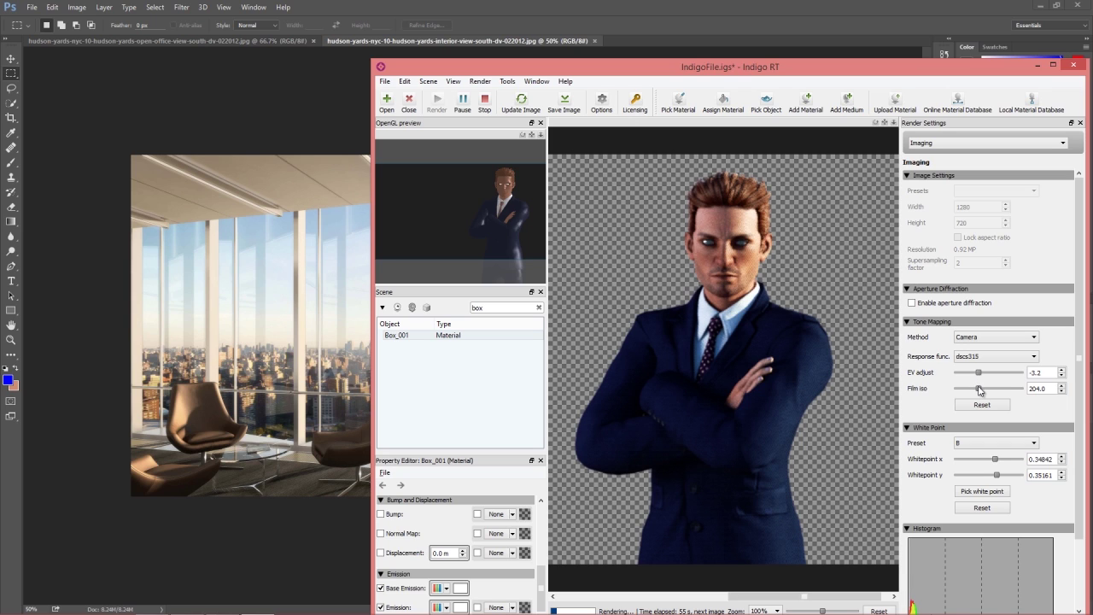
drag(978, 389, 973, 390)
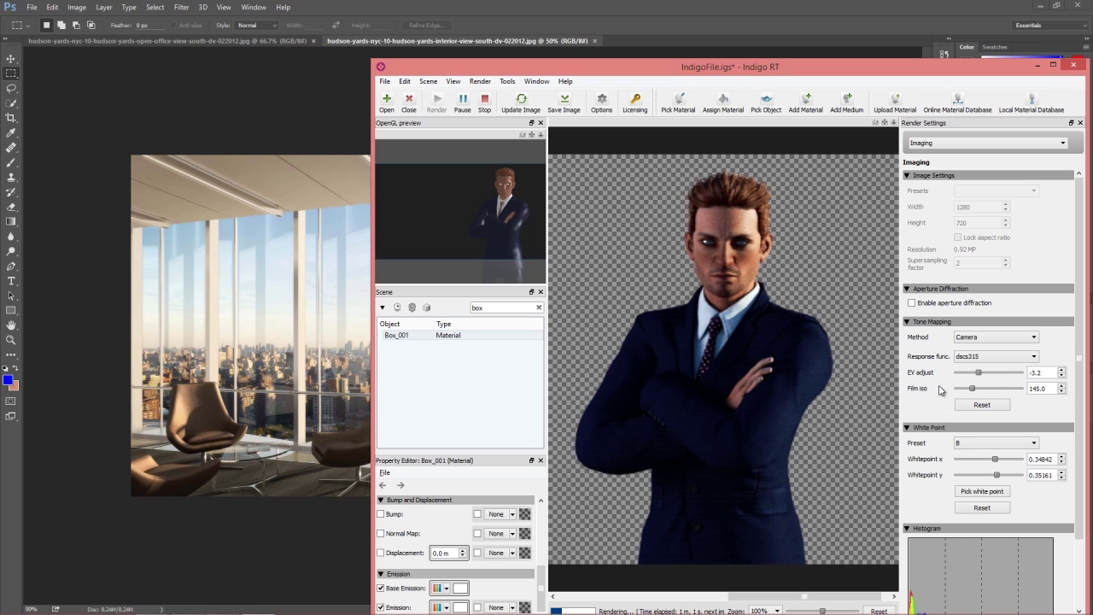
drag(979, 374, 976, 374)
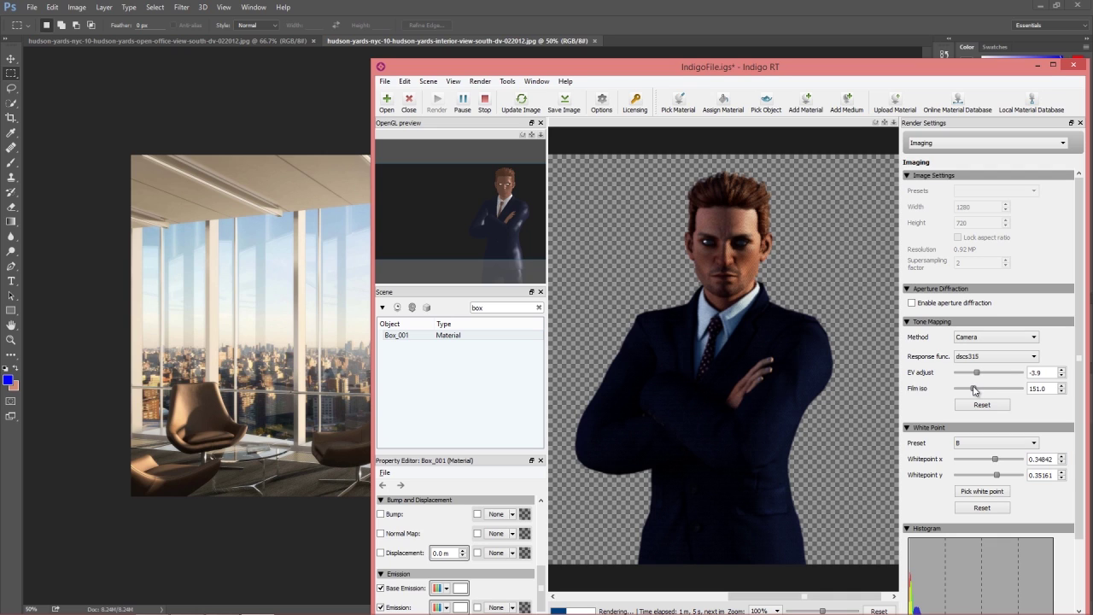
drag(976, 390, 980, 390)
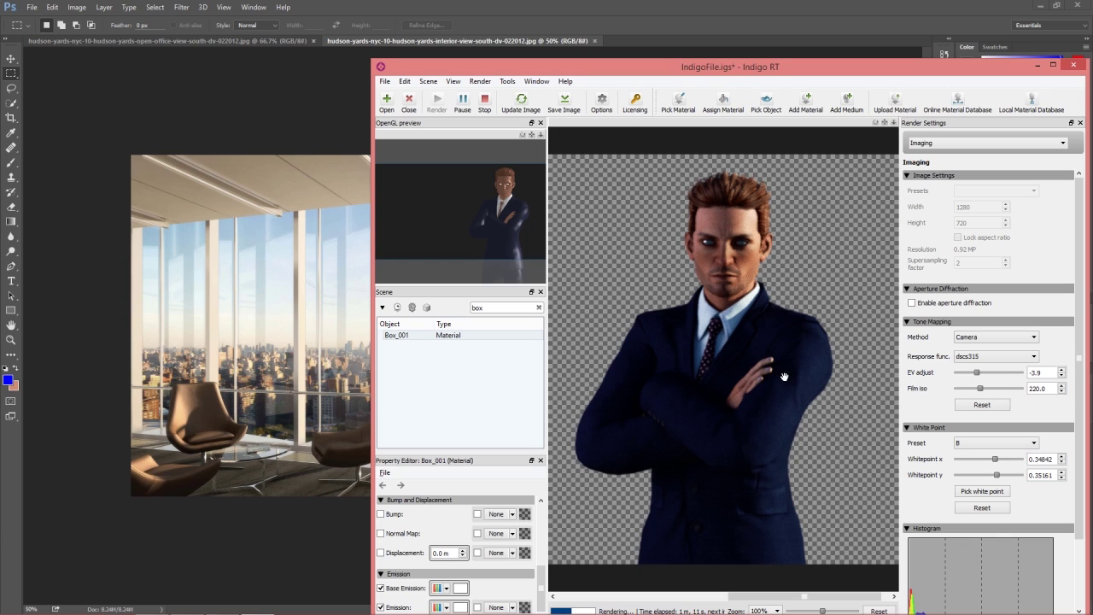
Try the agfapan-apx-025CD camera response function on the render, and restore dscs315
click(982, 358)
click(983, 397)
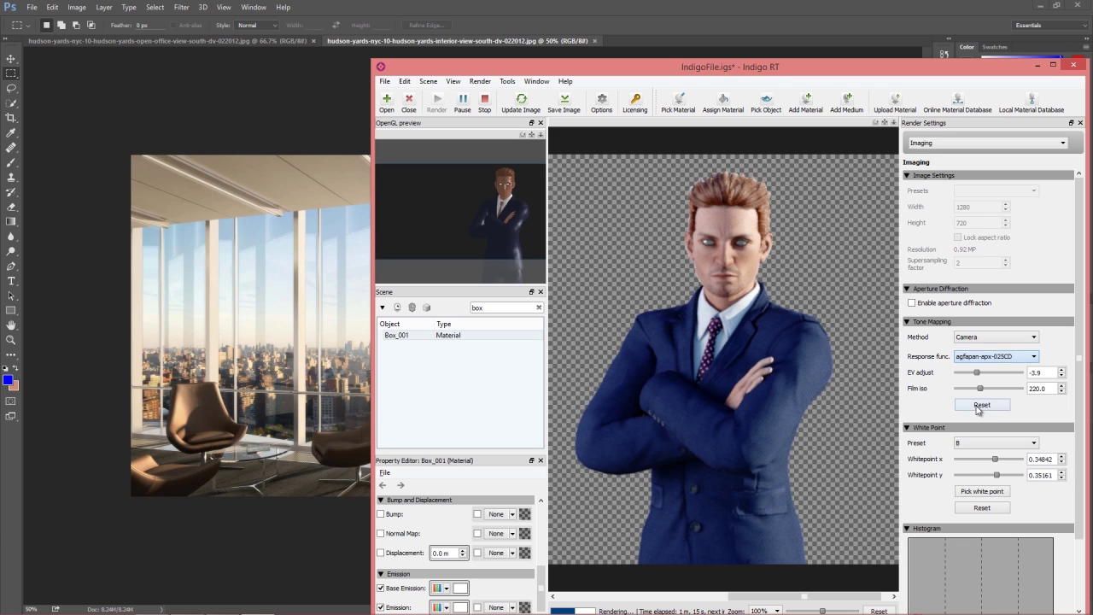
click(988, 359)
scroll(1035, 408, up, 3)
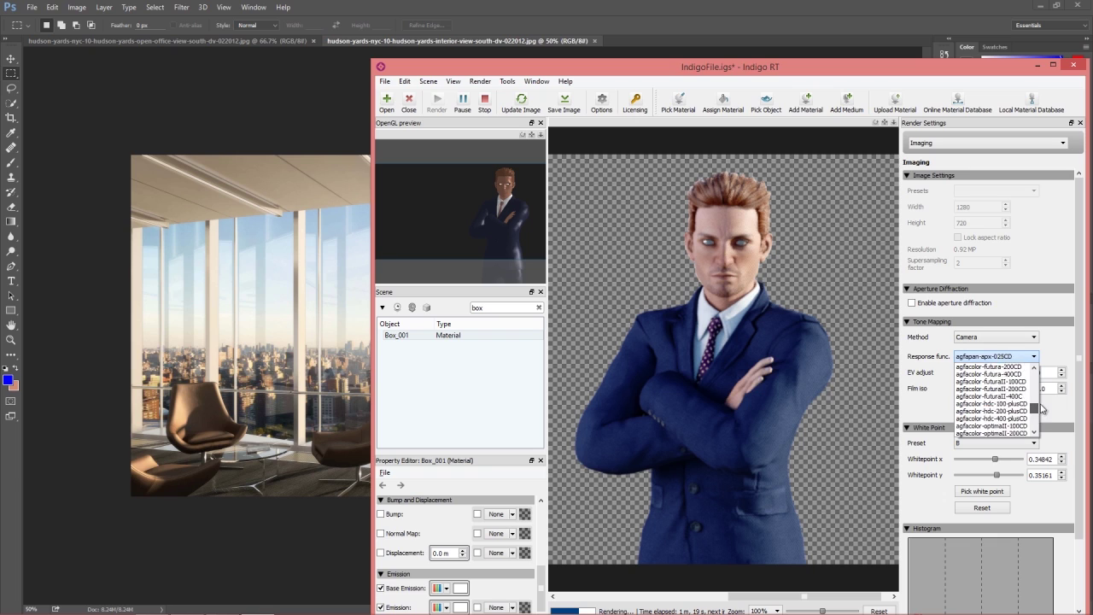
scroll(1041, 409, down, 4)
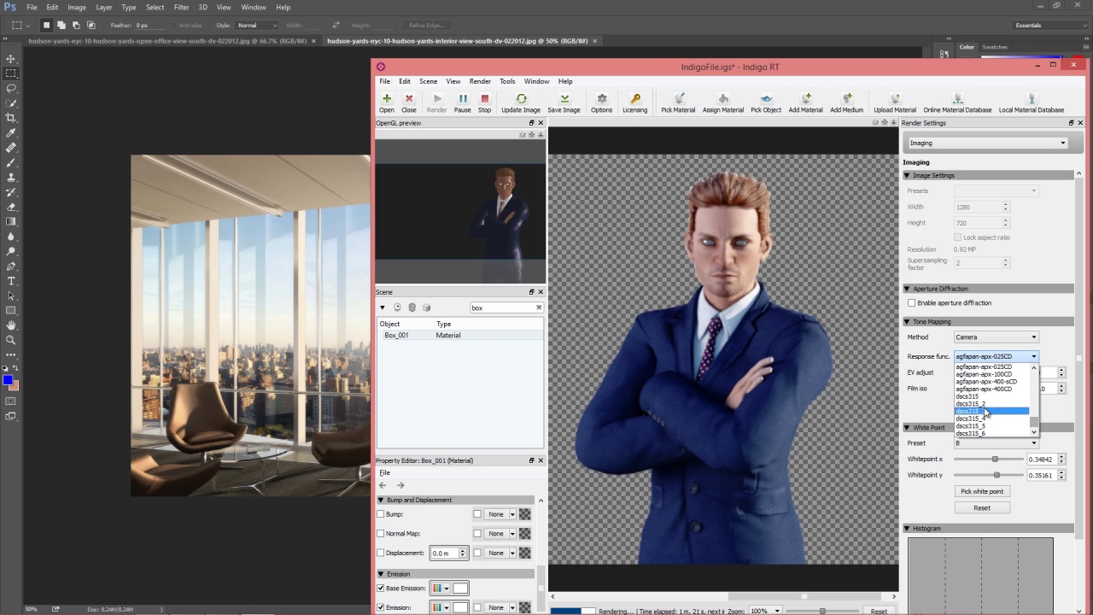
click(981, 396)
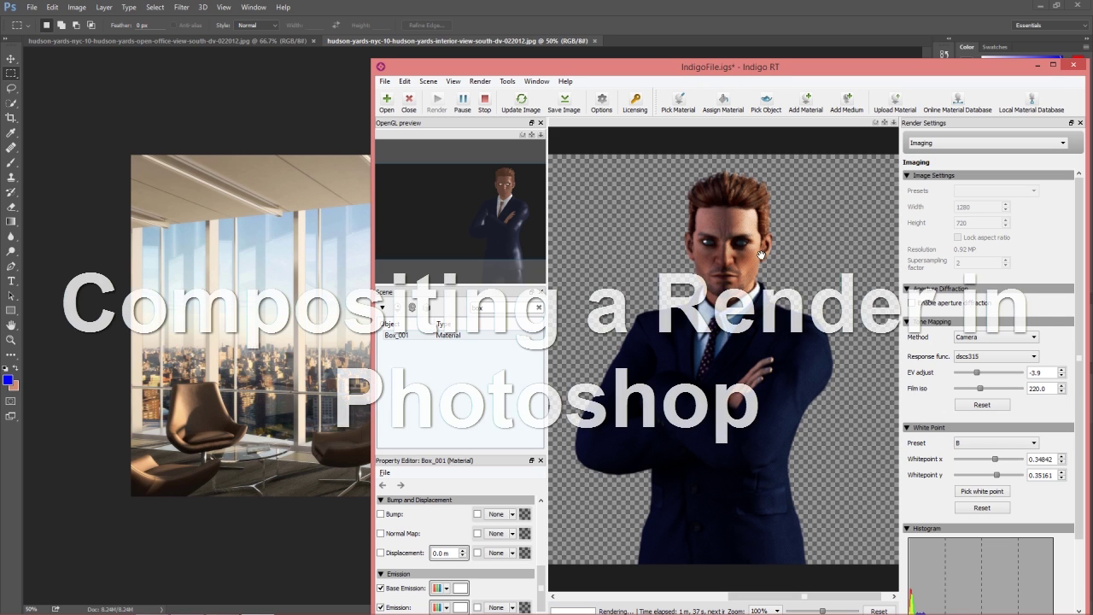
Save the render as a PNG named test in the tests folder, and switch to Photoshop
click(565, 106)
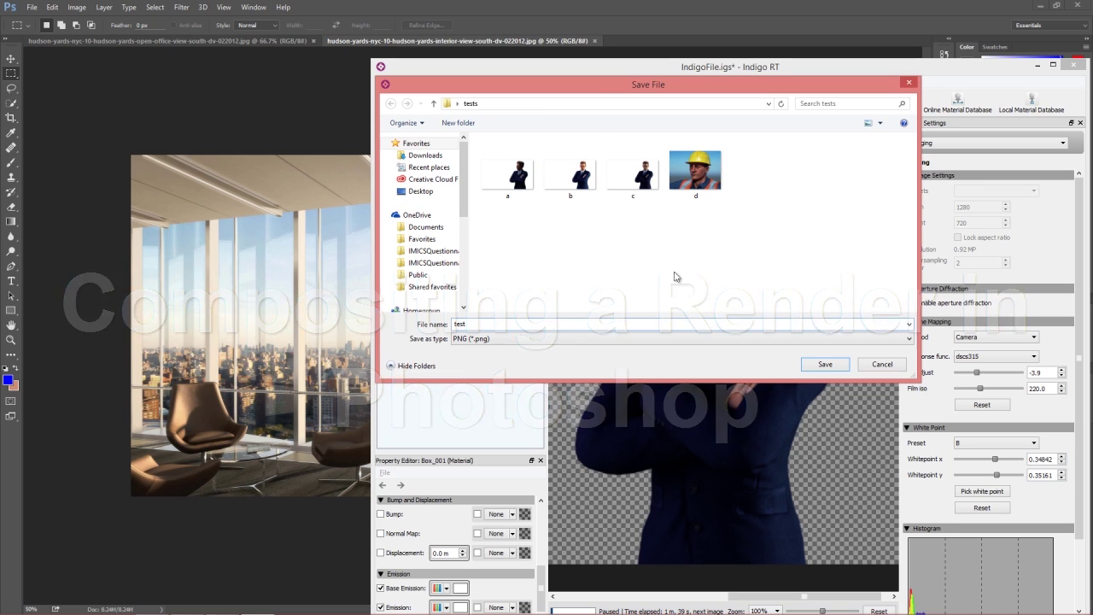
click(830, 366)
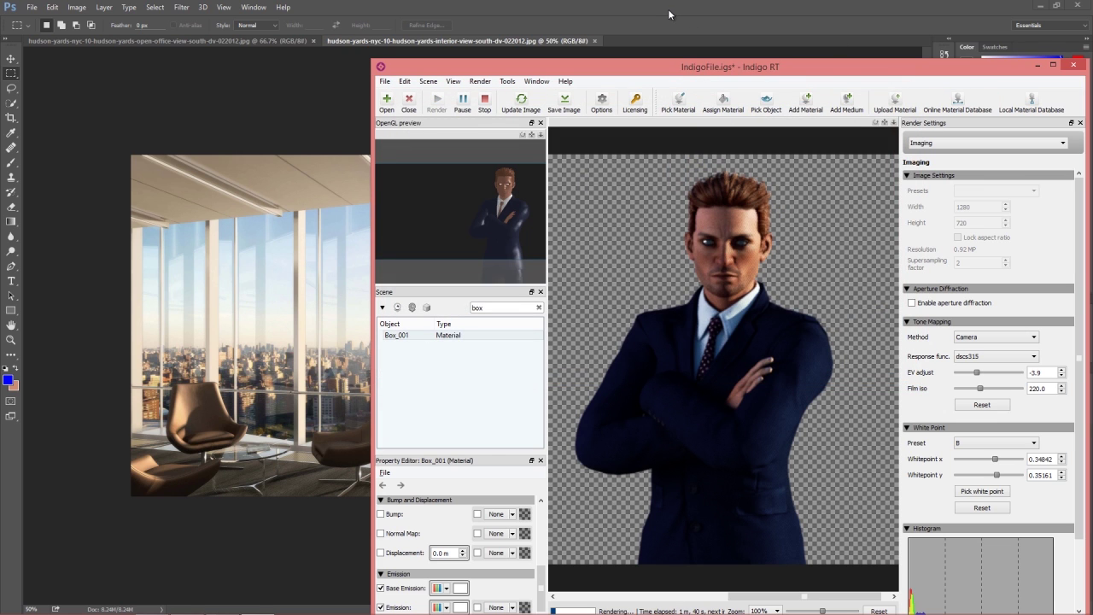
click(668, 8)
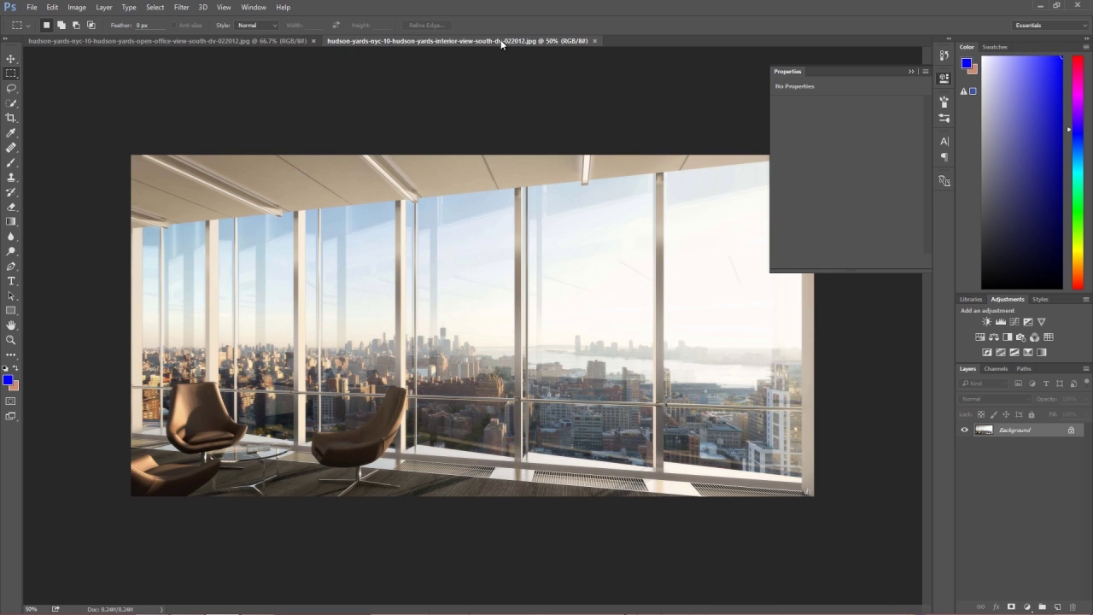
Open the test render from the tests folder on the Desktop as a new Photoshop document
click(32, 11)
click(47, 33)
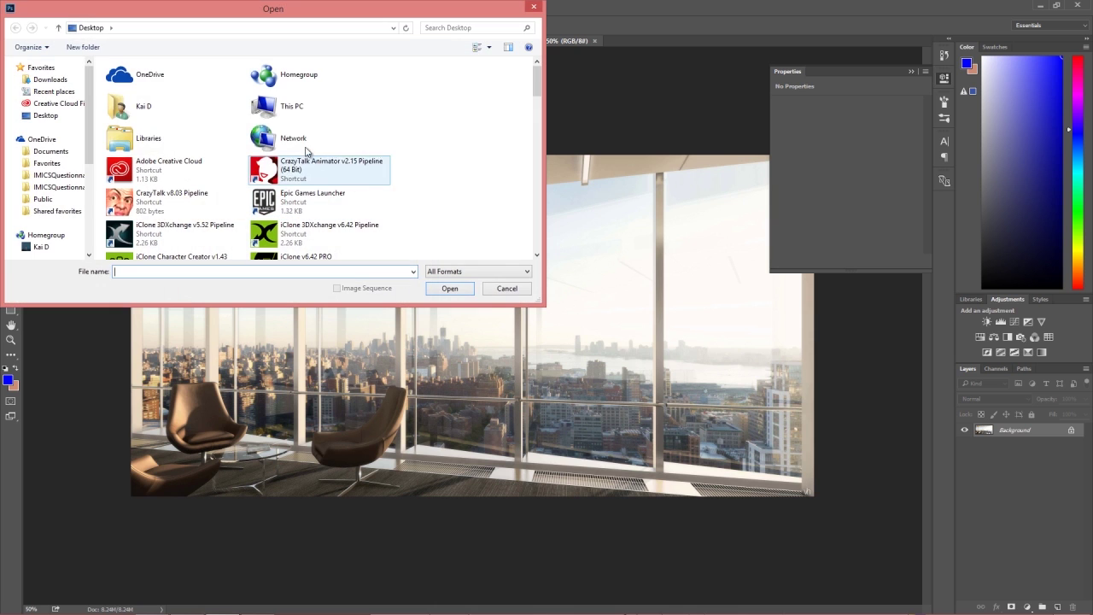
click(306, 170)
scroll(320, 180, down, 5)
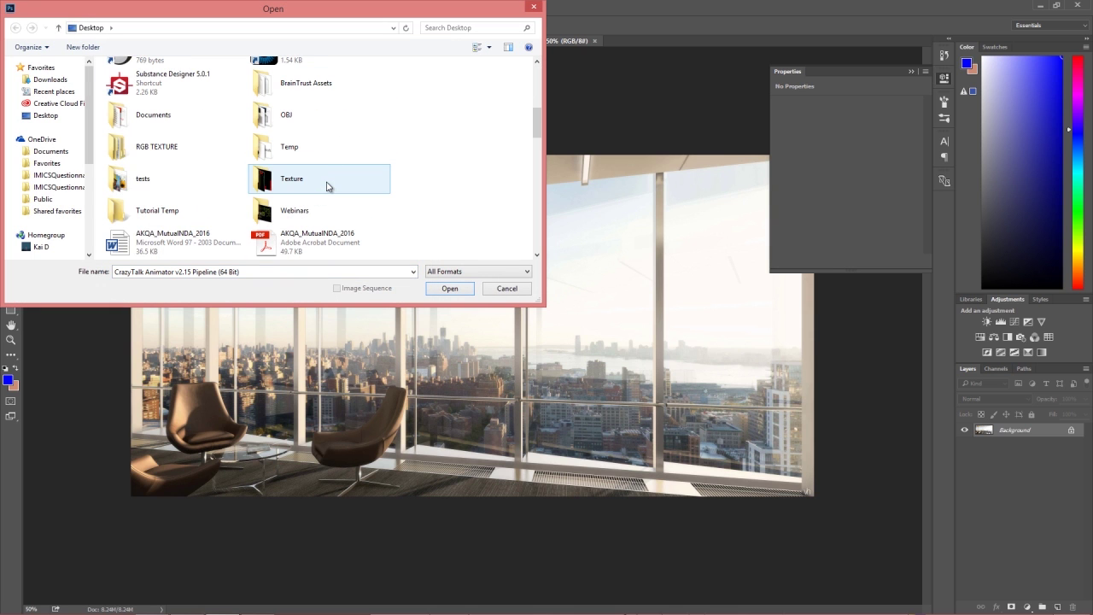
double_click(186, 181)
click(391, 95)
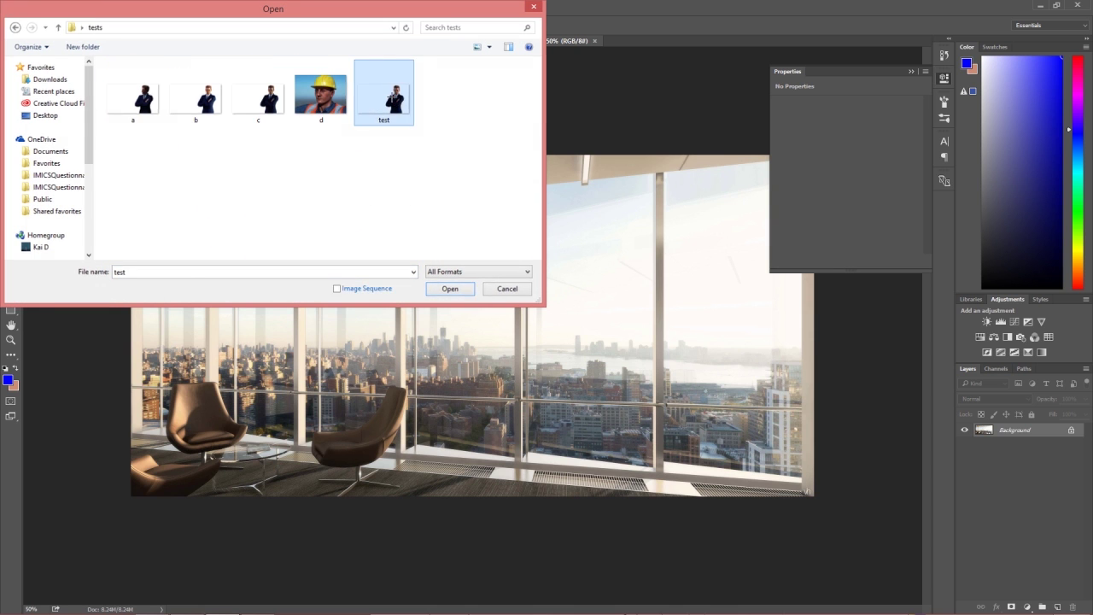
double_click(391, 95)
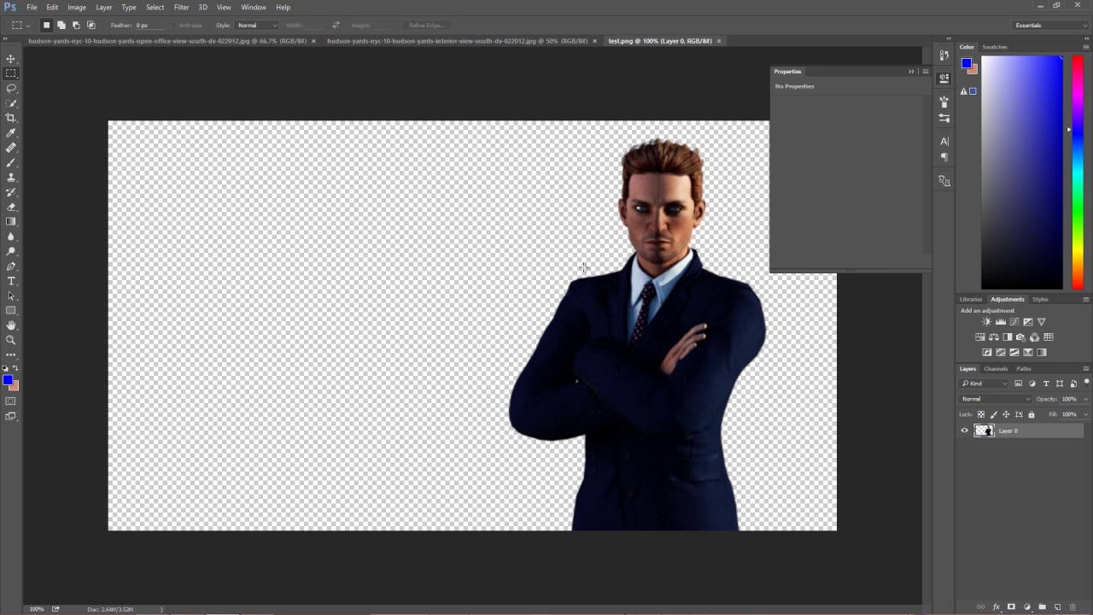
Switch to iClone to review the Indigo render settings, including the Foreground Alpha option, and return to Photoshop
key(alt+Tab)
key(alt+Tab)
key(alt+Tab)
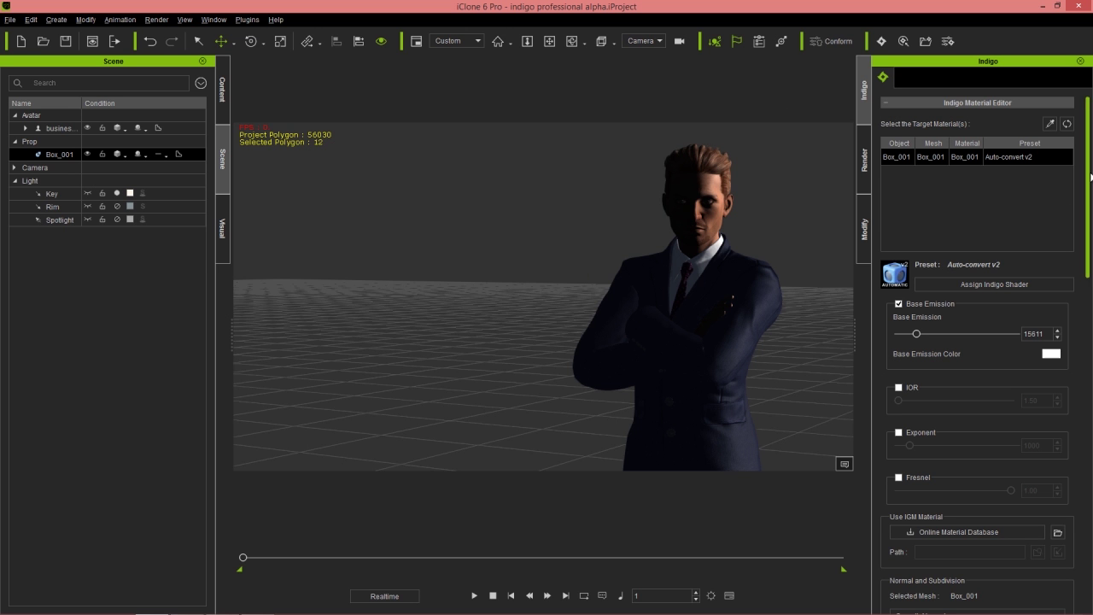
drag(1088, 178, 1054, 551)
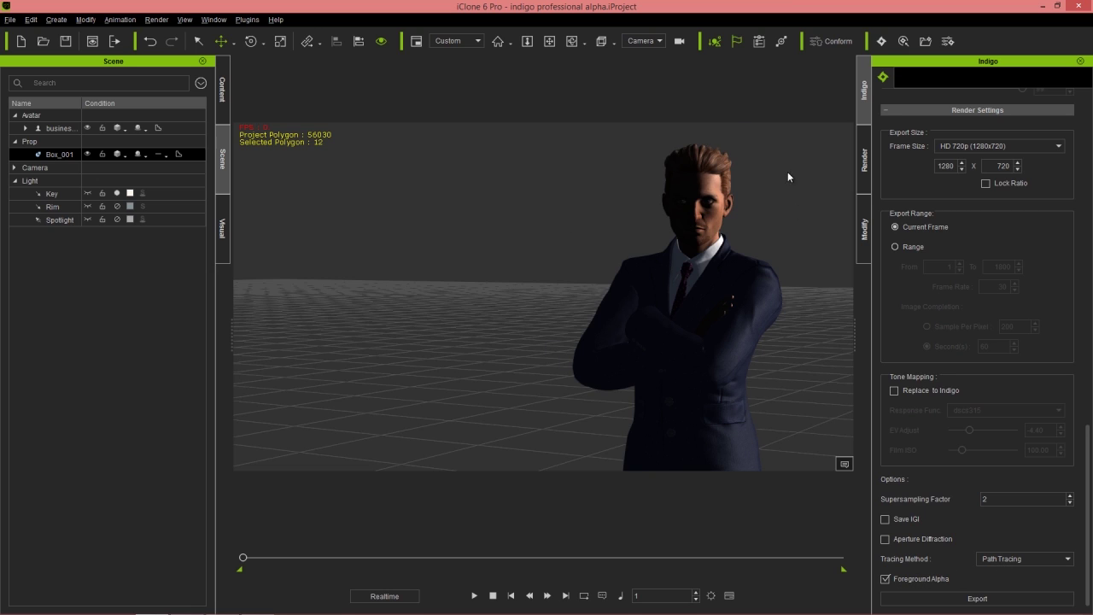
key(alt+Tab)
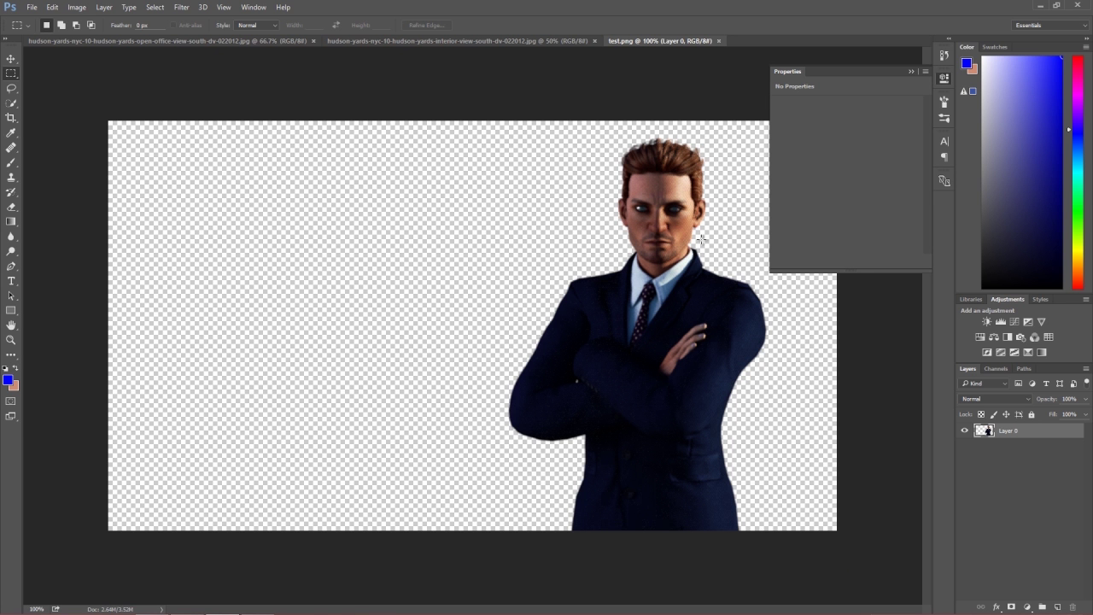
Copy the whole businessman render into the interior-view office photo and place it against the photo's lower edge
key(ctrl+a)
drag(422, 49, 501, 215)
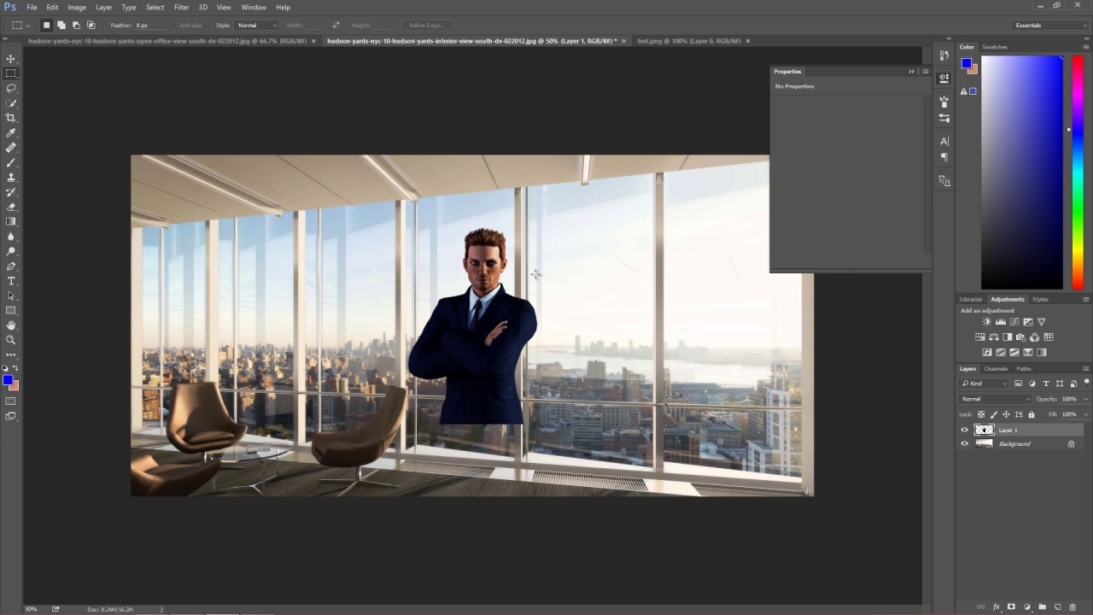
key(v)
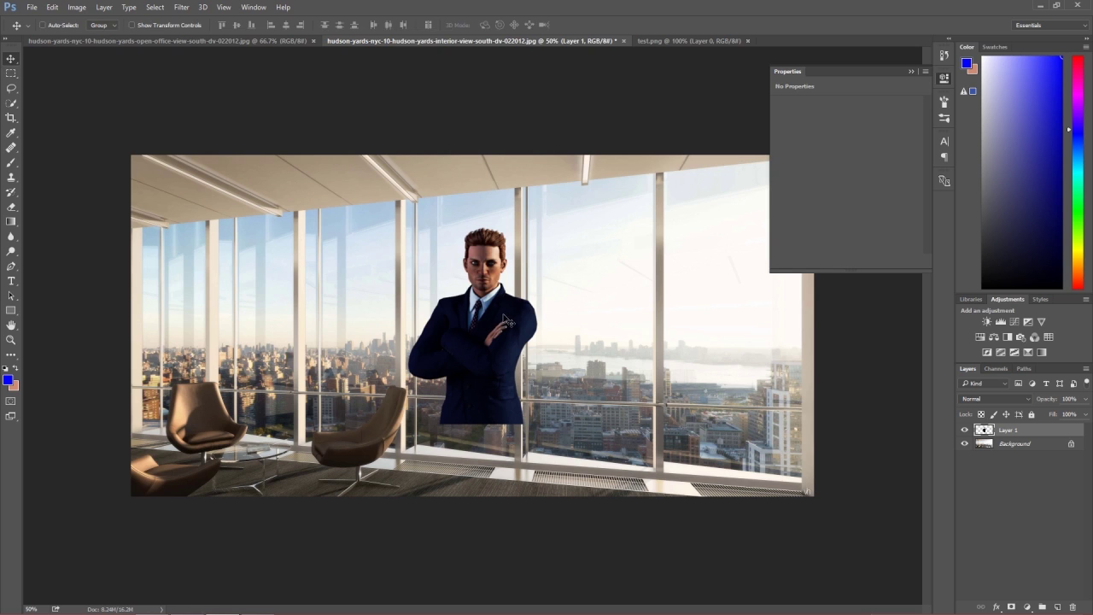
drag(508, 313, 502, 379)
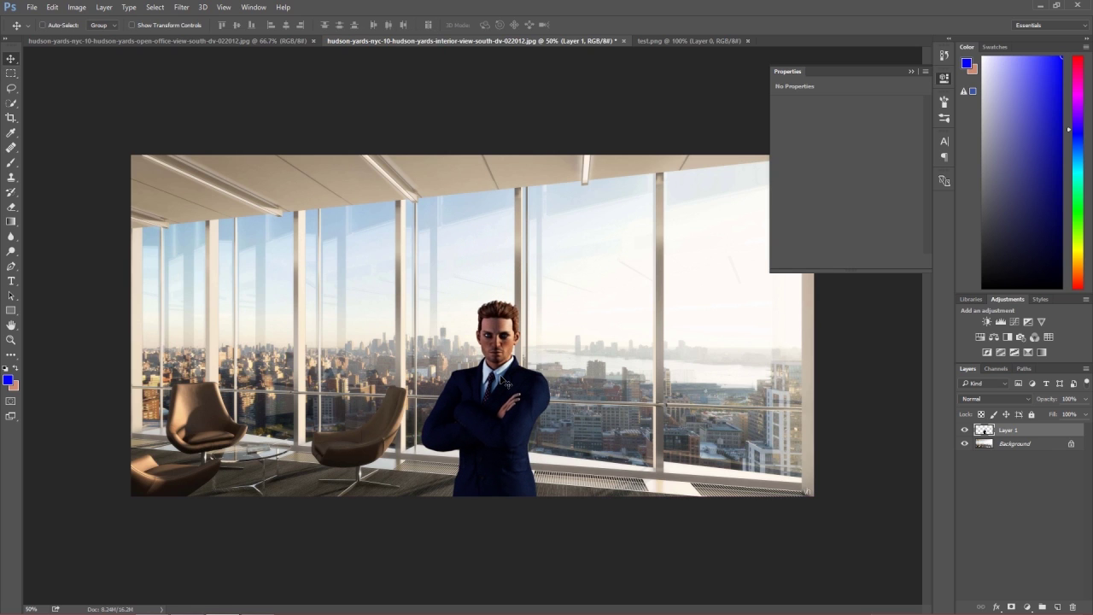
Scale the businessman layer proportionally to about 139% and shift it left so it overlaps the nearer armchair by the window
key(ctrl+t)
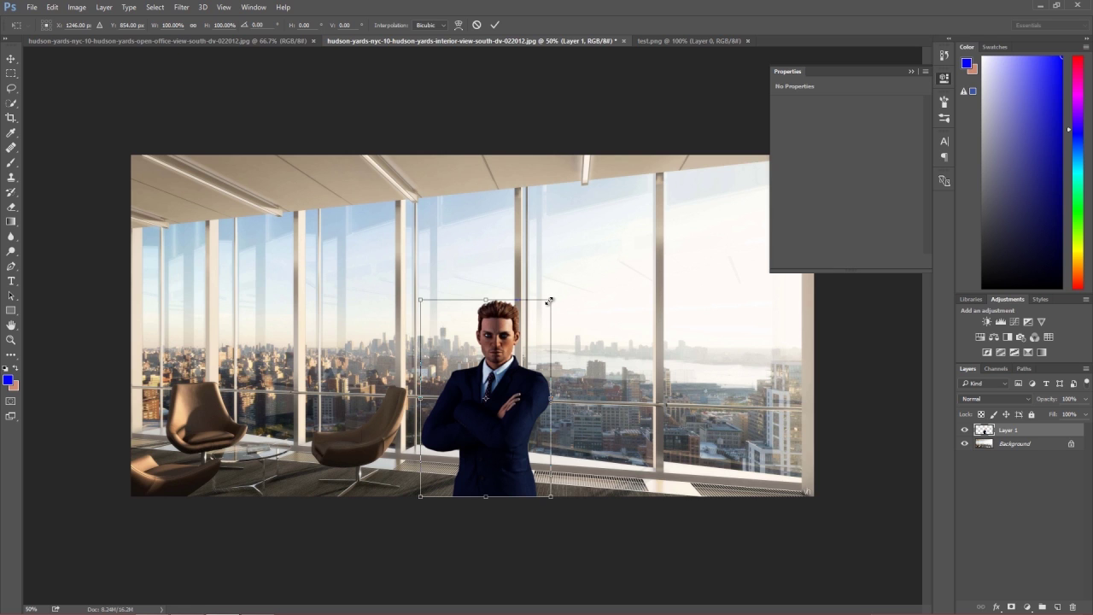
shift+drag(550, 300, 618, 235)
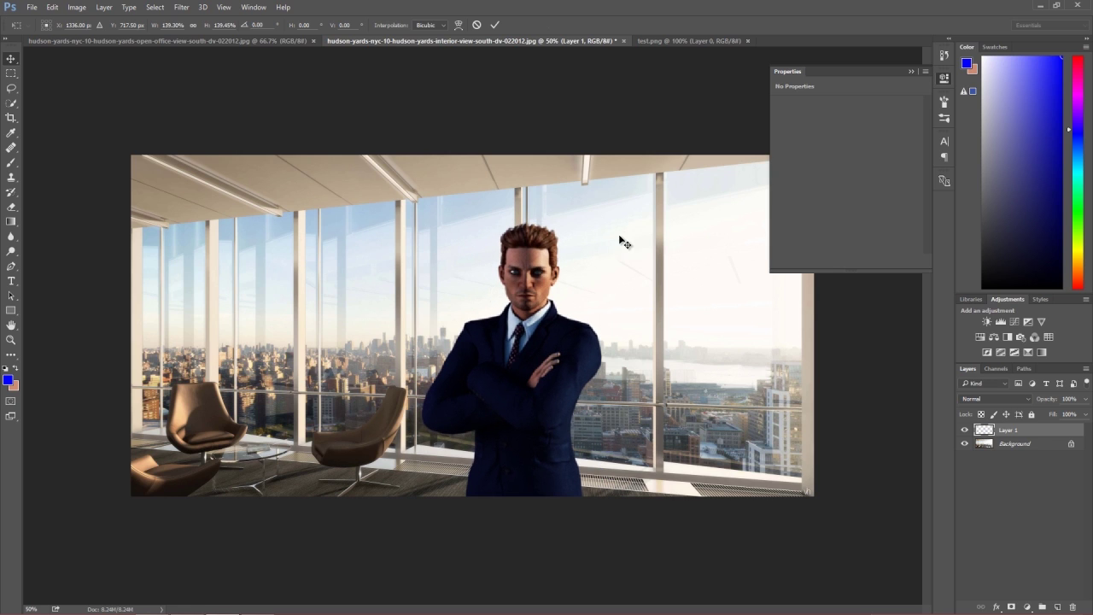
key(Return)
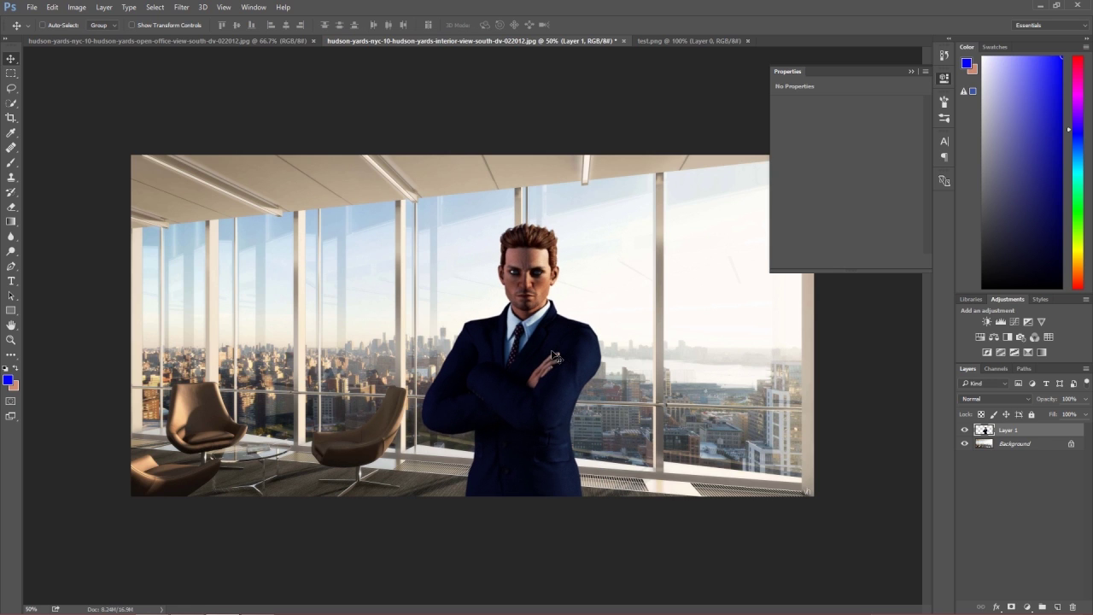
drag(553, 355, 504, 356)
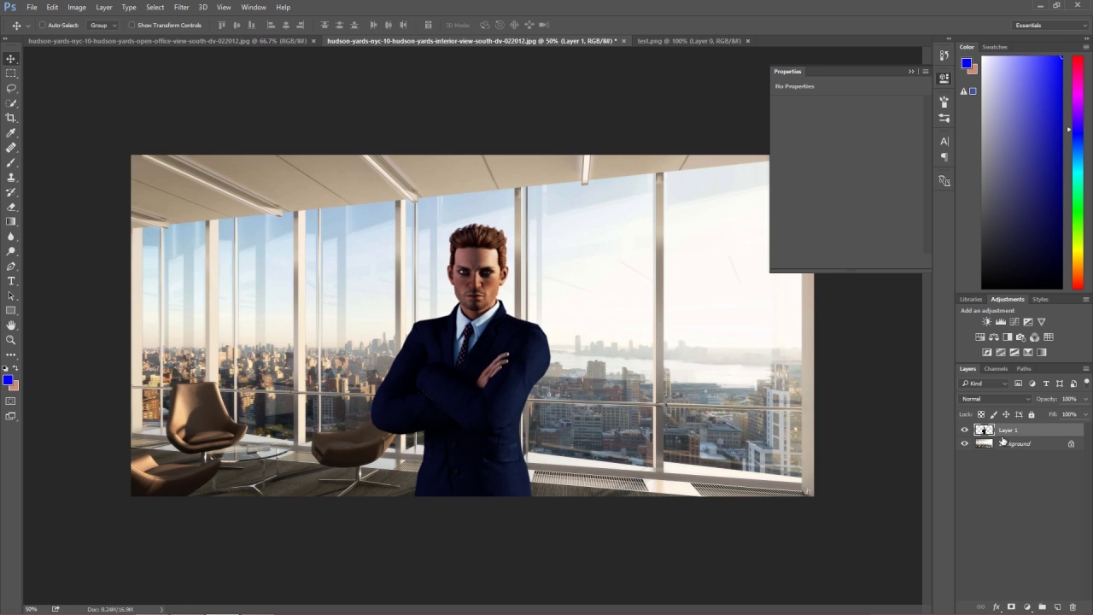
Paste the businessman into the open-office view photo at about 126% proportional scale, placed against the lower edge between the two desks
click(210, 40)
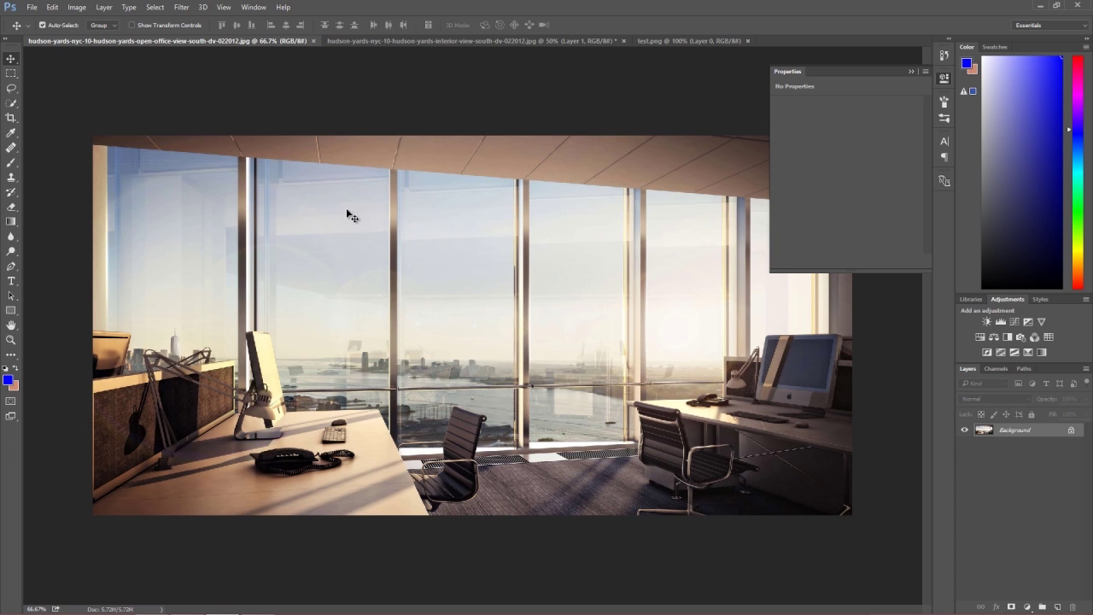
key(ctrl+v)
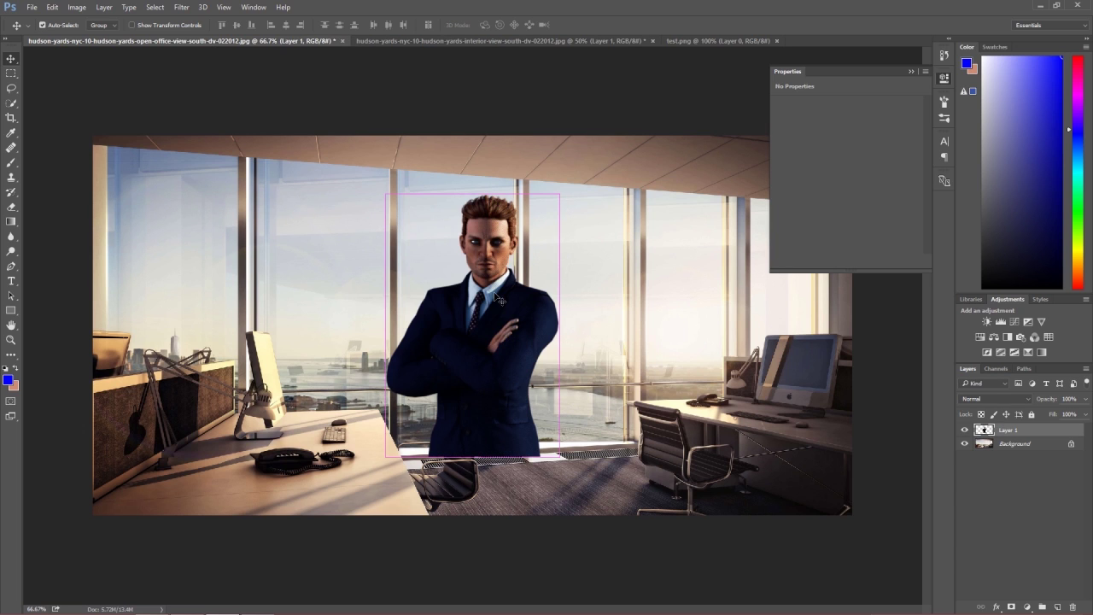
key(ctrl+t)
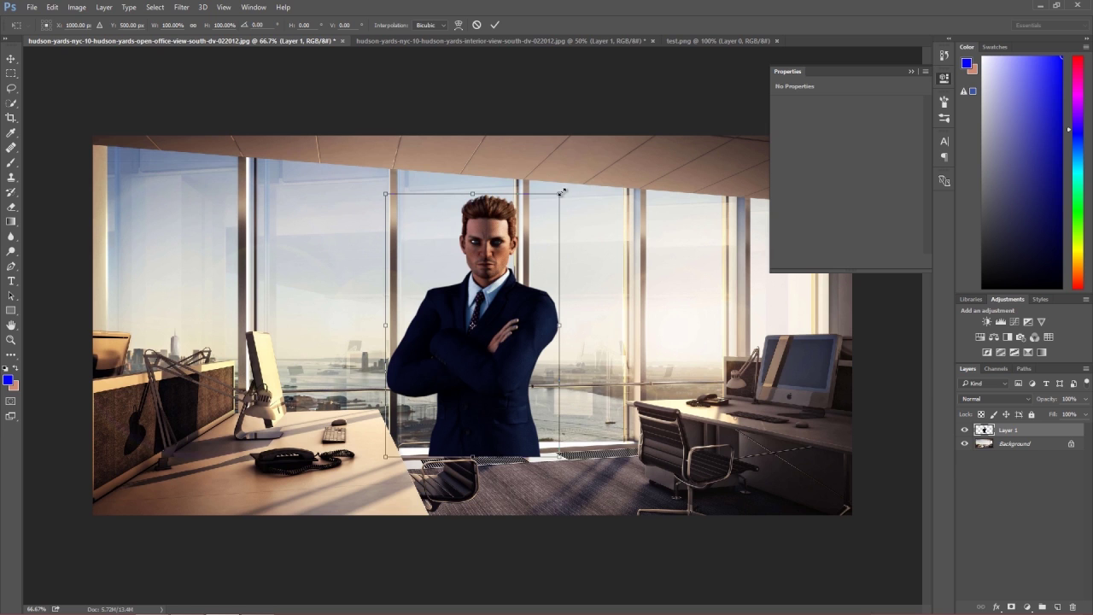
shift+drag(561, 193, 604, 125)
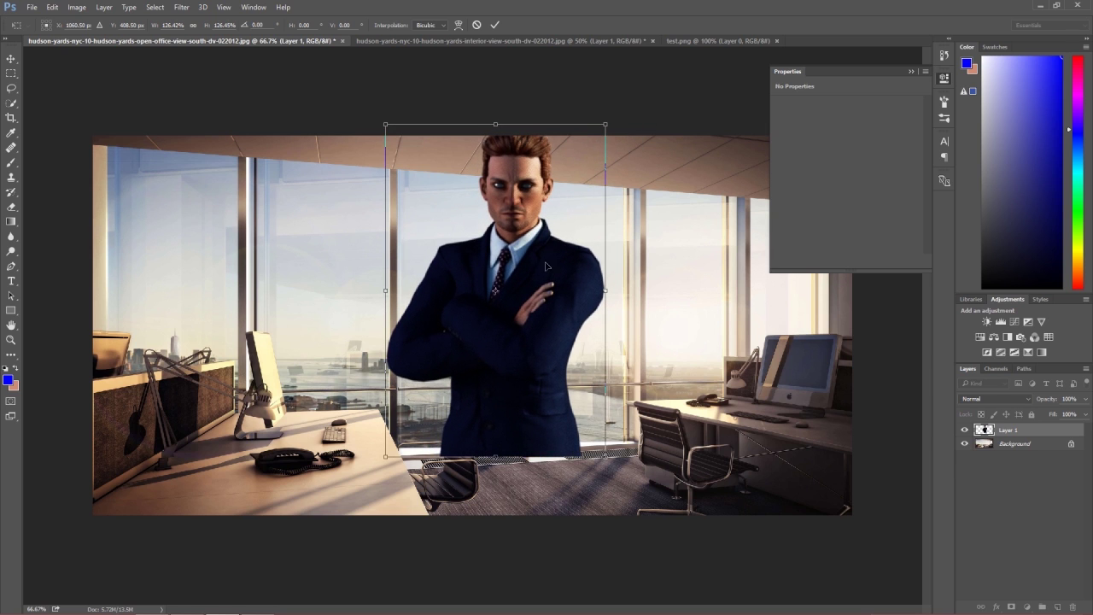
key(Return)
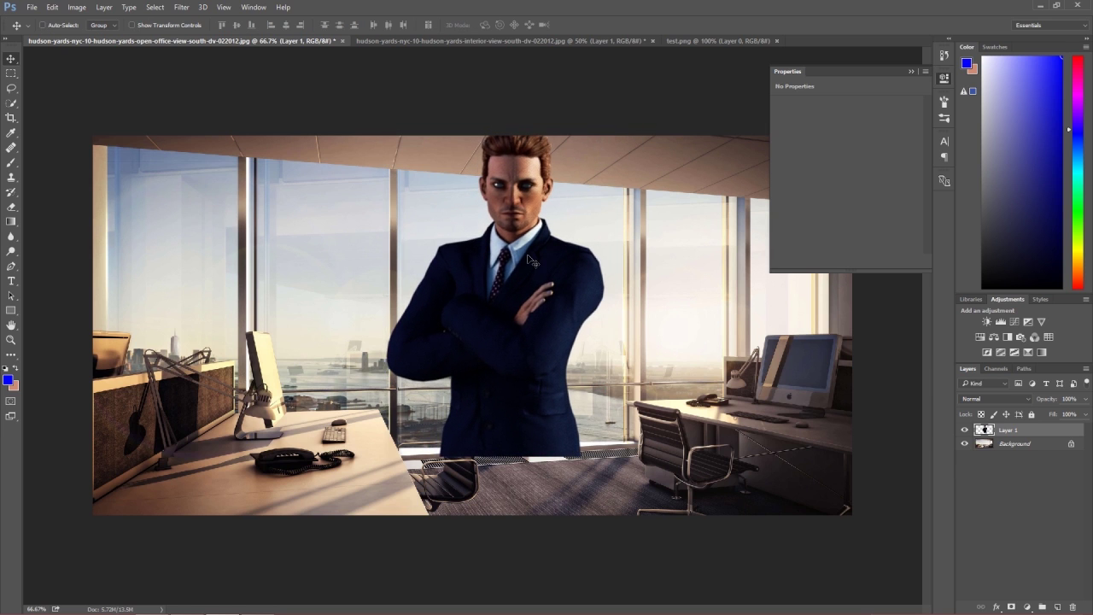
drag(523, 256, 516, 313)
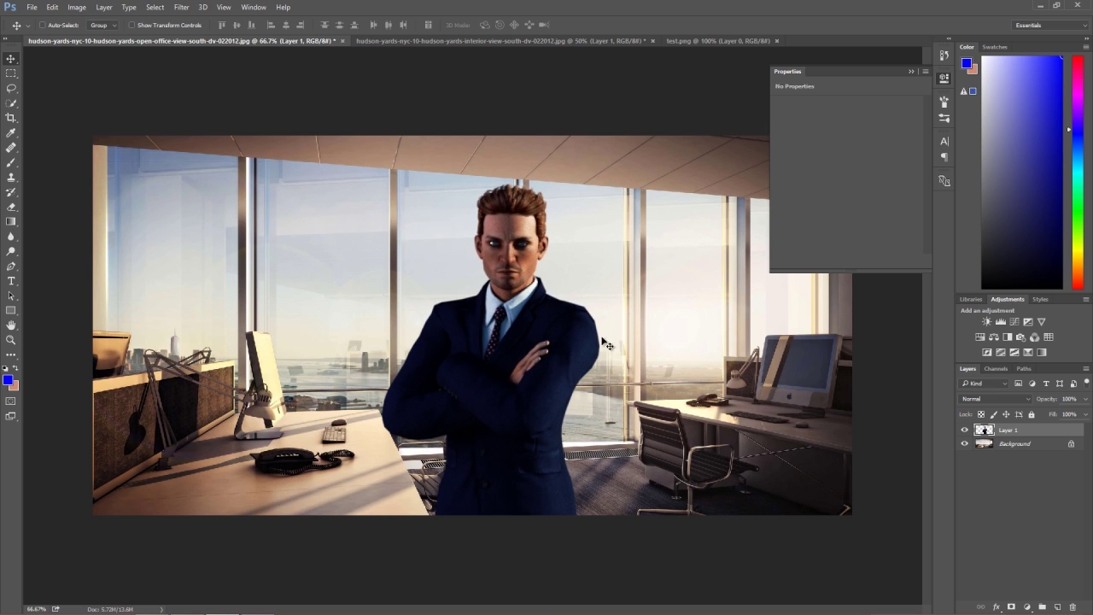
drag(517, 360, 551, 357)
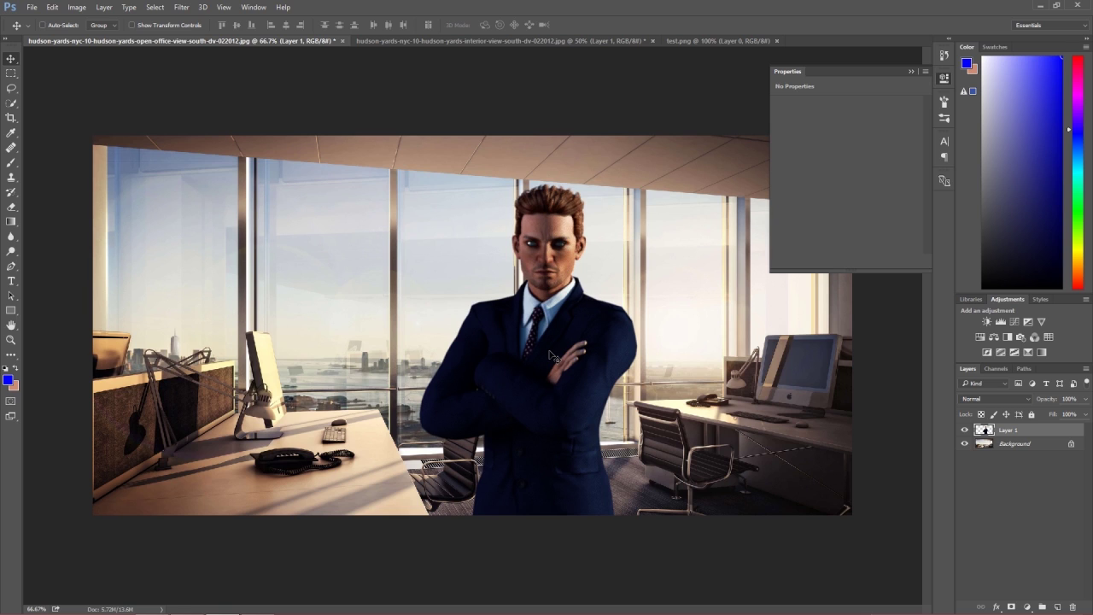